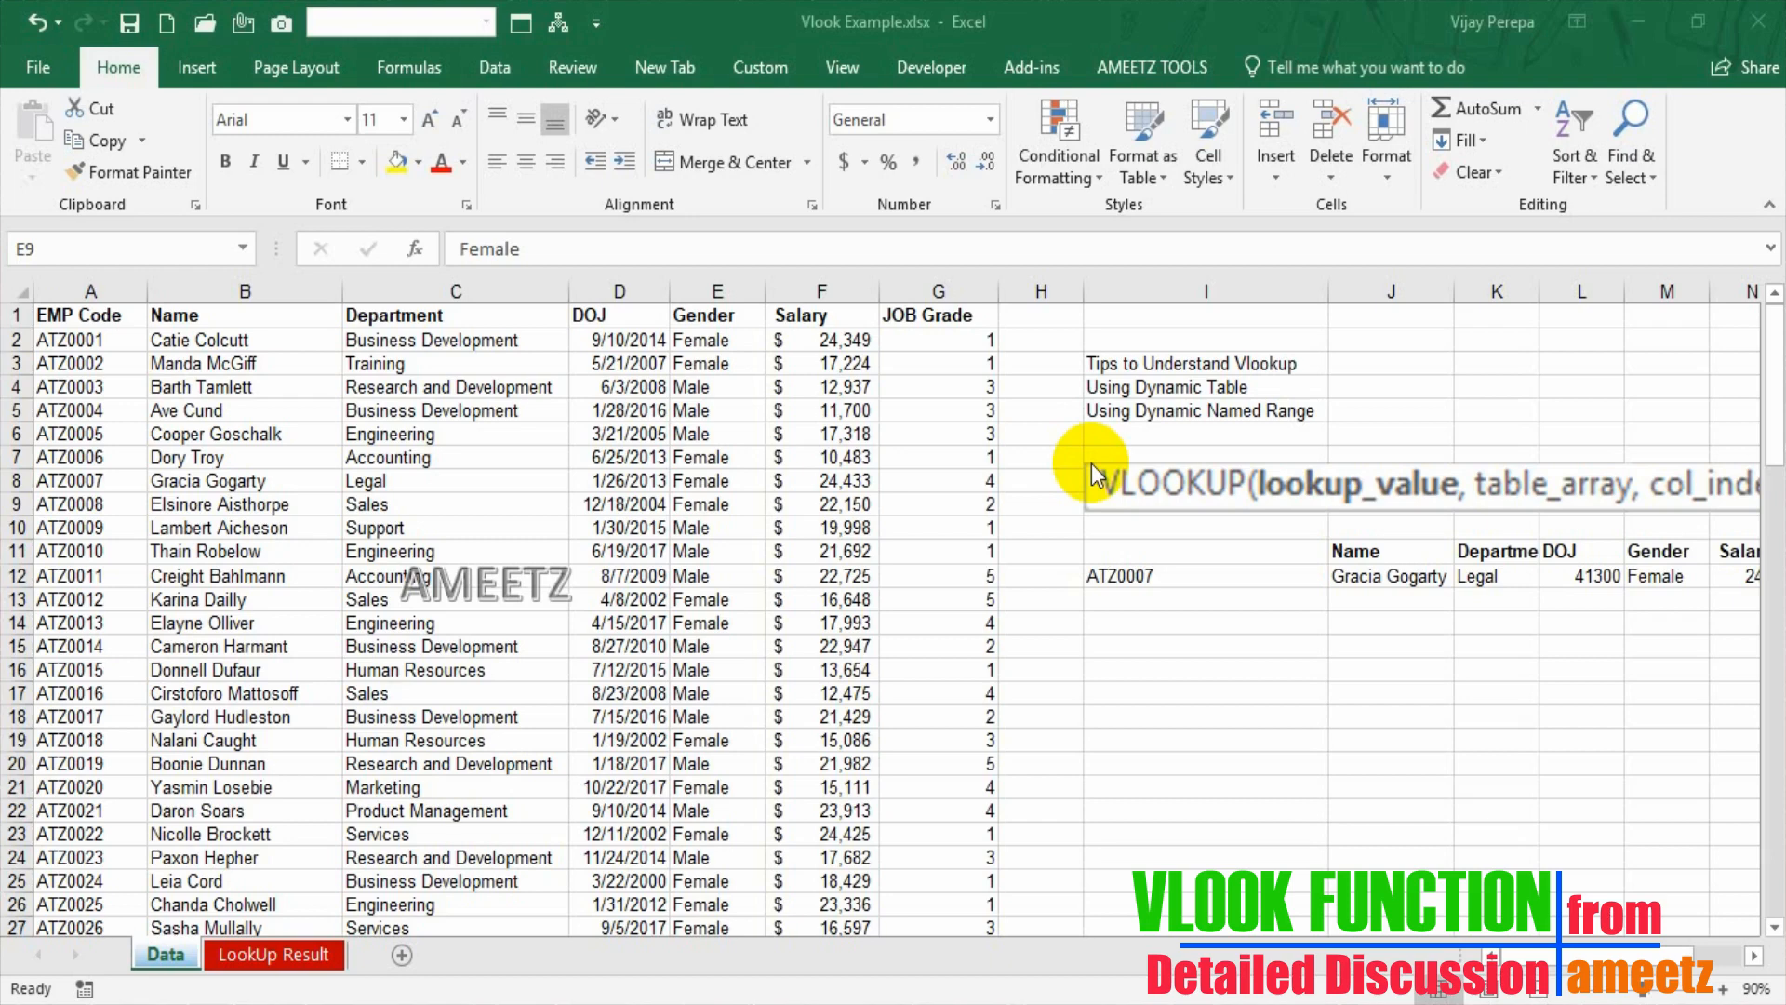
On the LookUp Result sheet, start a VLOOKUP formula in C3 with $B3 as the lookup value.
click(310, 953)
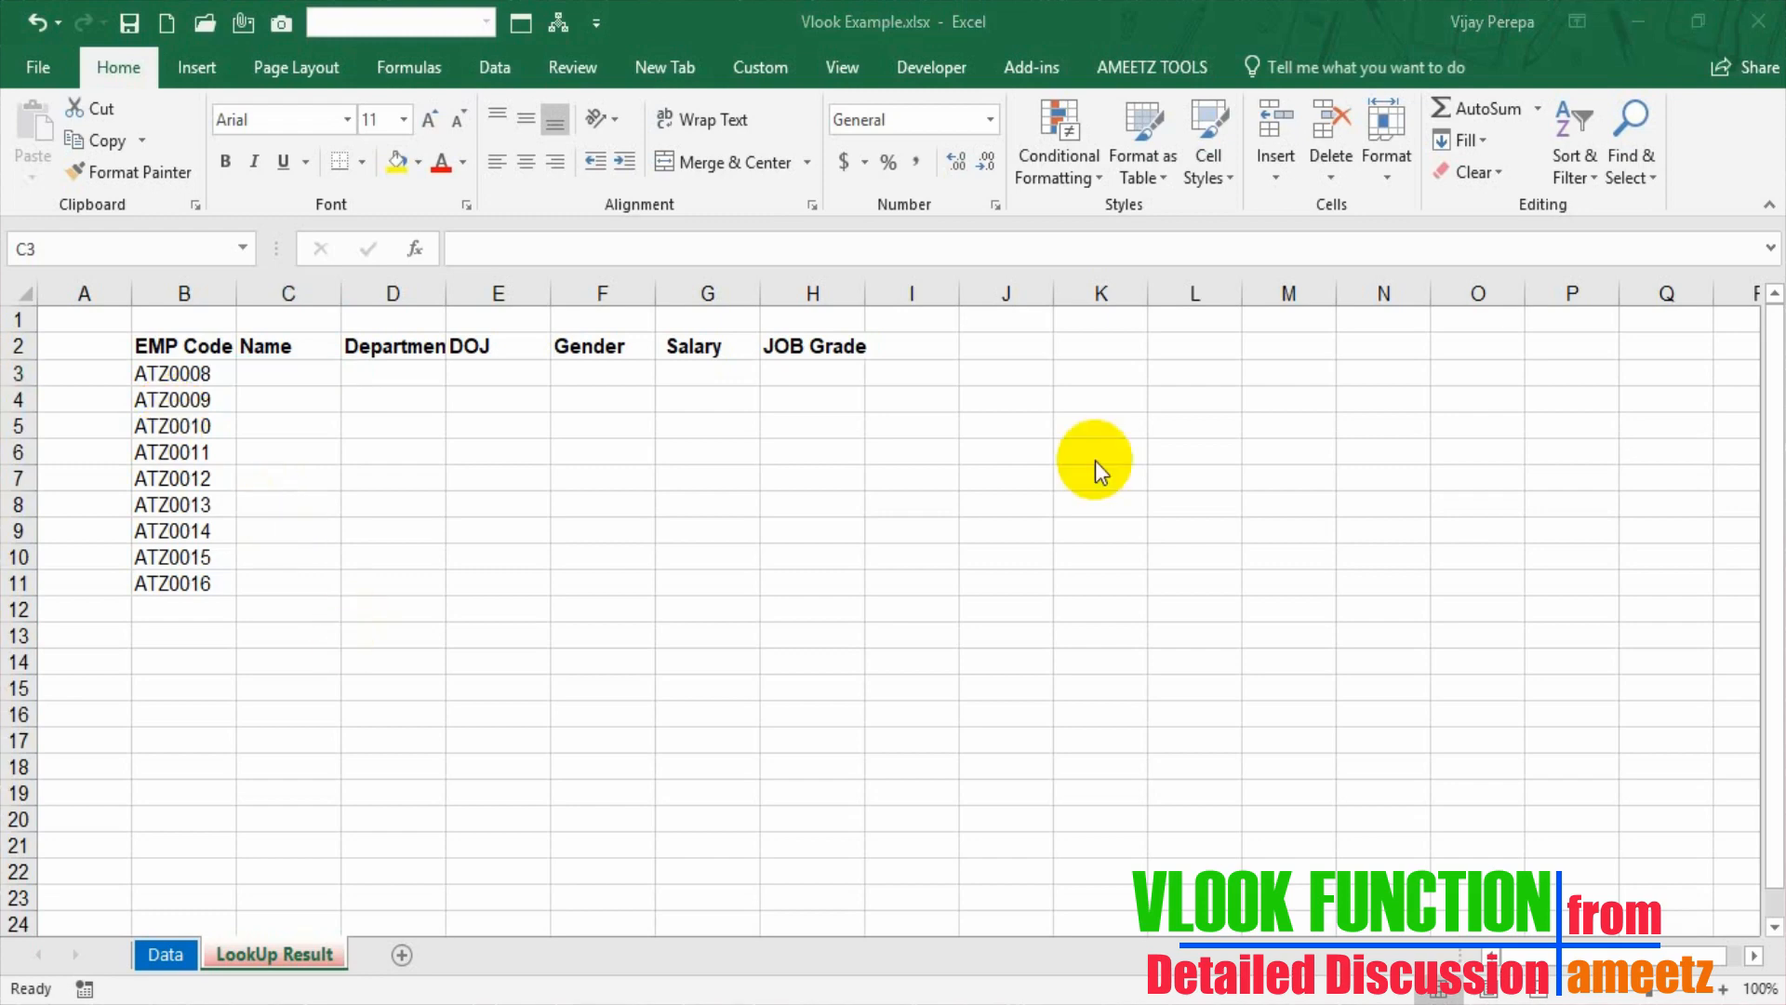
click(313, 376)
text(=vl)
key(Tab)
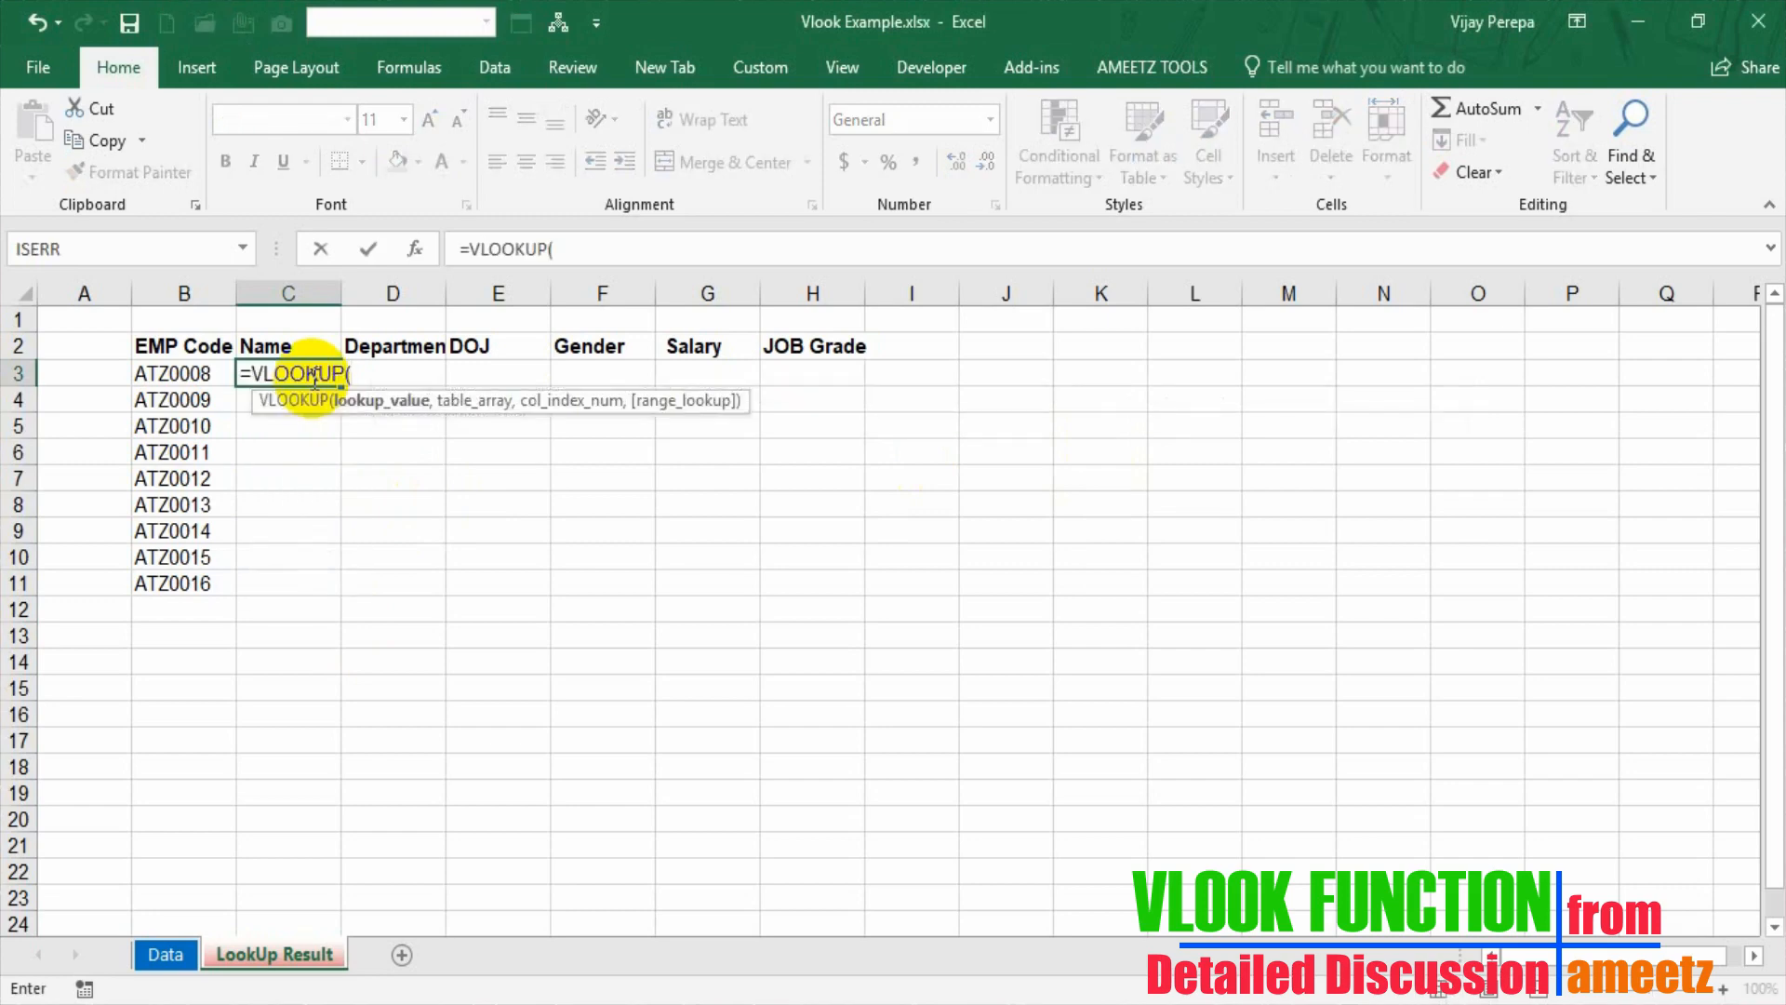
key(Left)
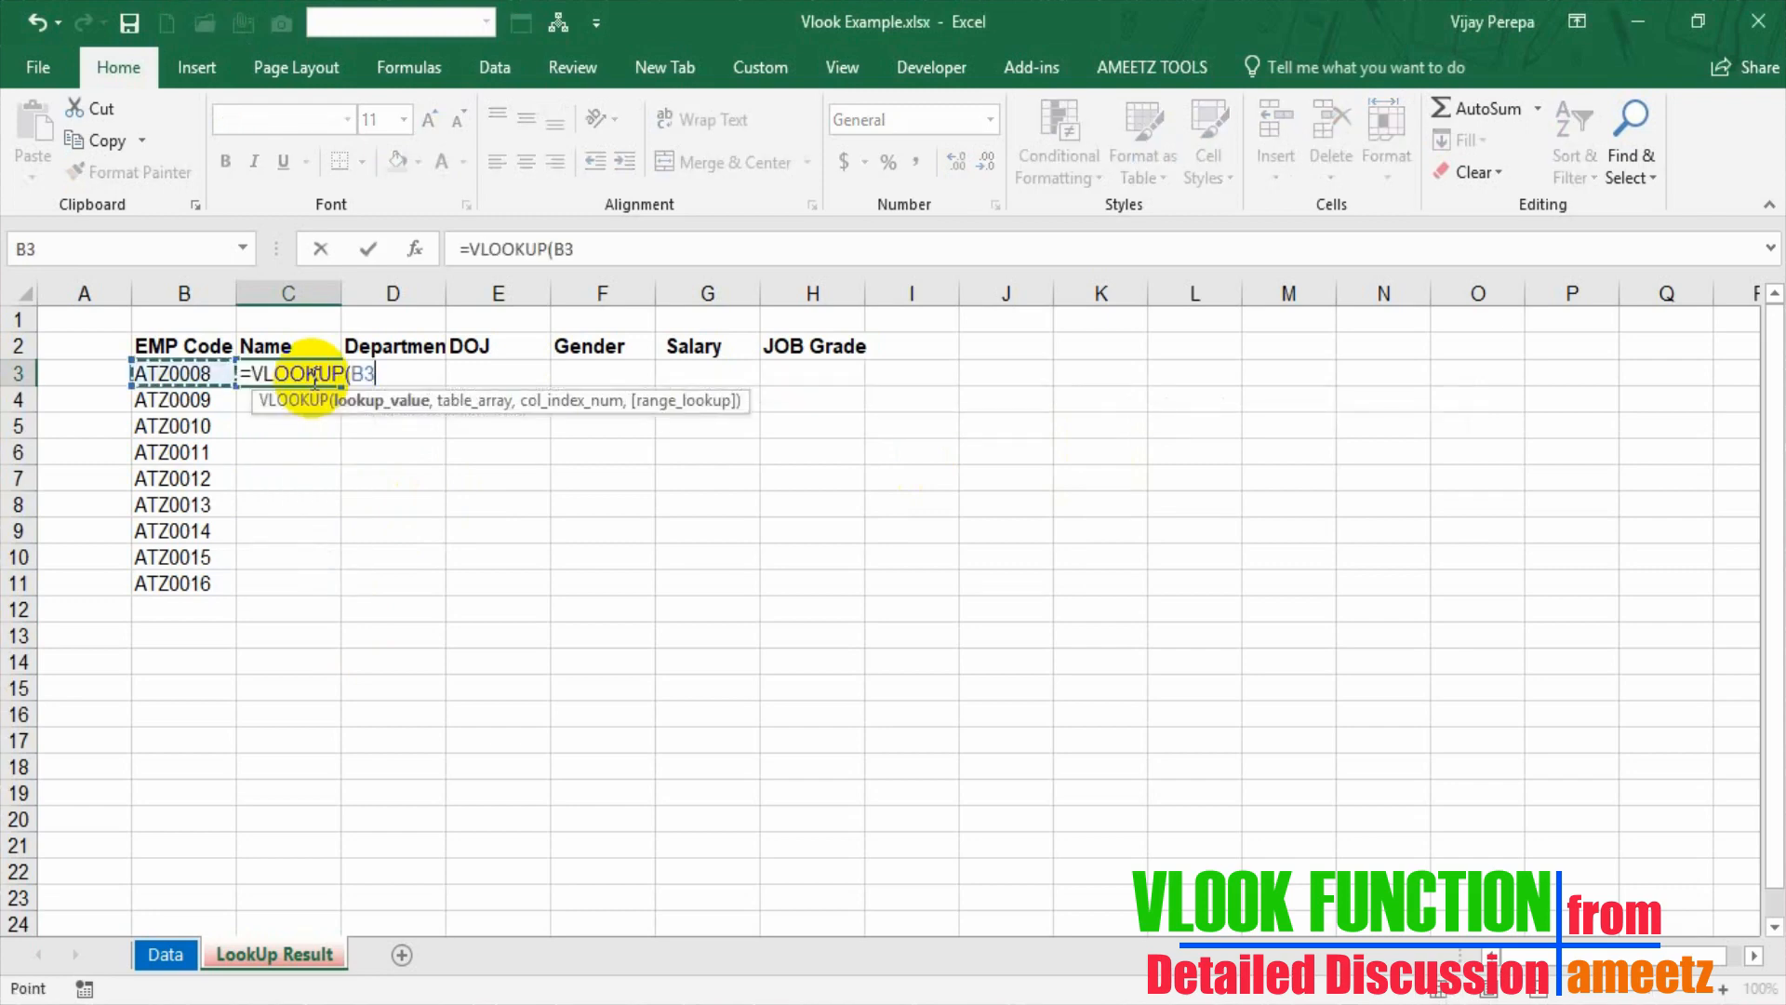
key(F4)
key(F4)
key(F4)
text(,)
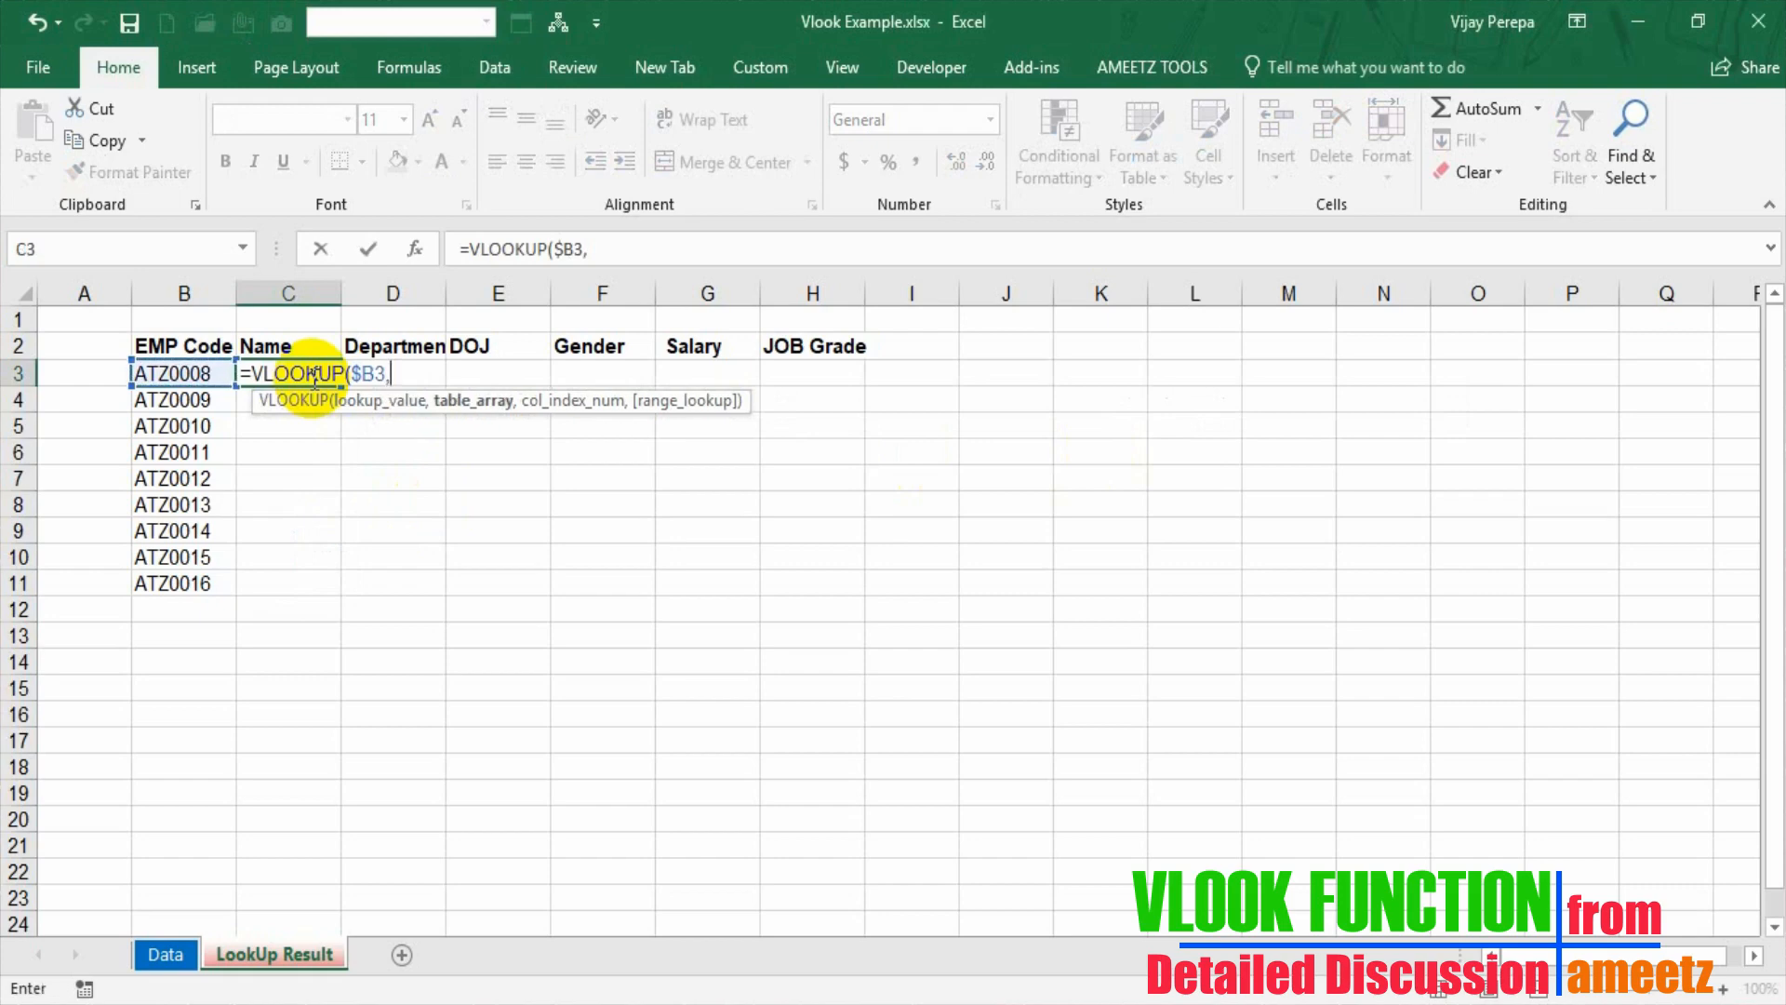
Set the VLOOKUP table array to the absolute range $A$1:$G$101 on the Data sheet.
click(164, 955)
key(ctrl+Home)
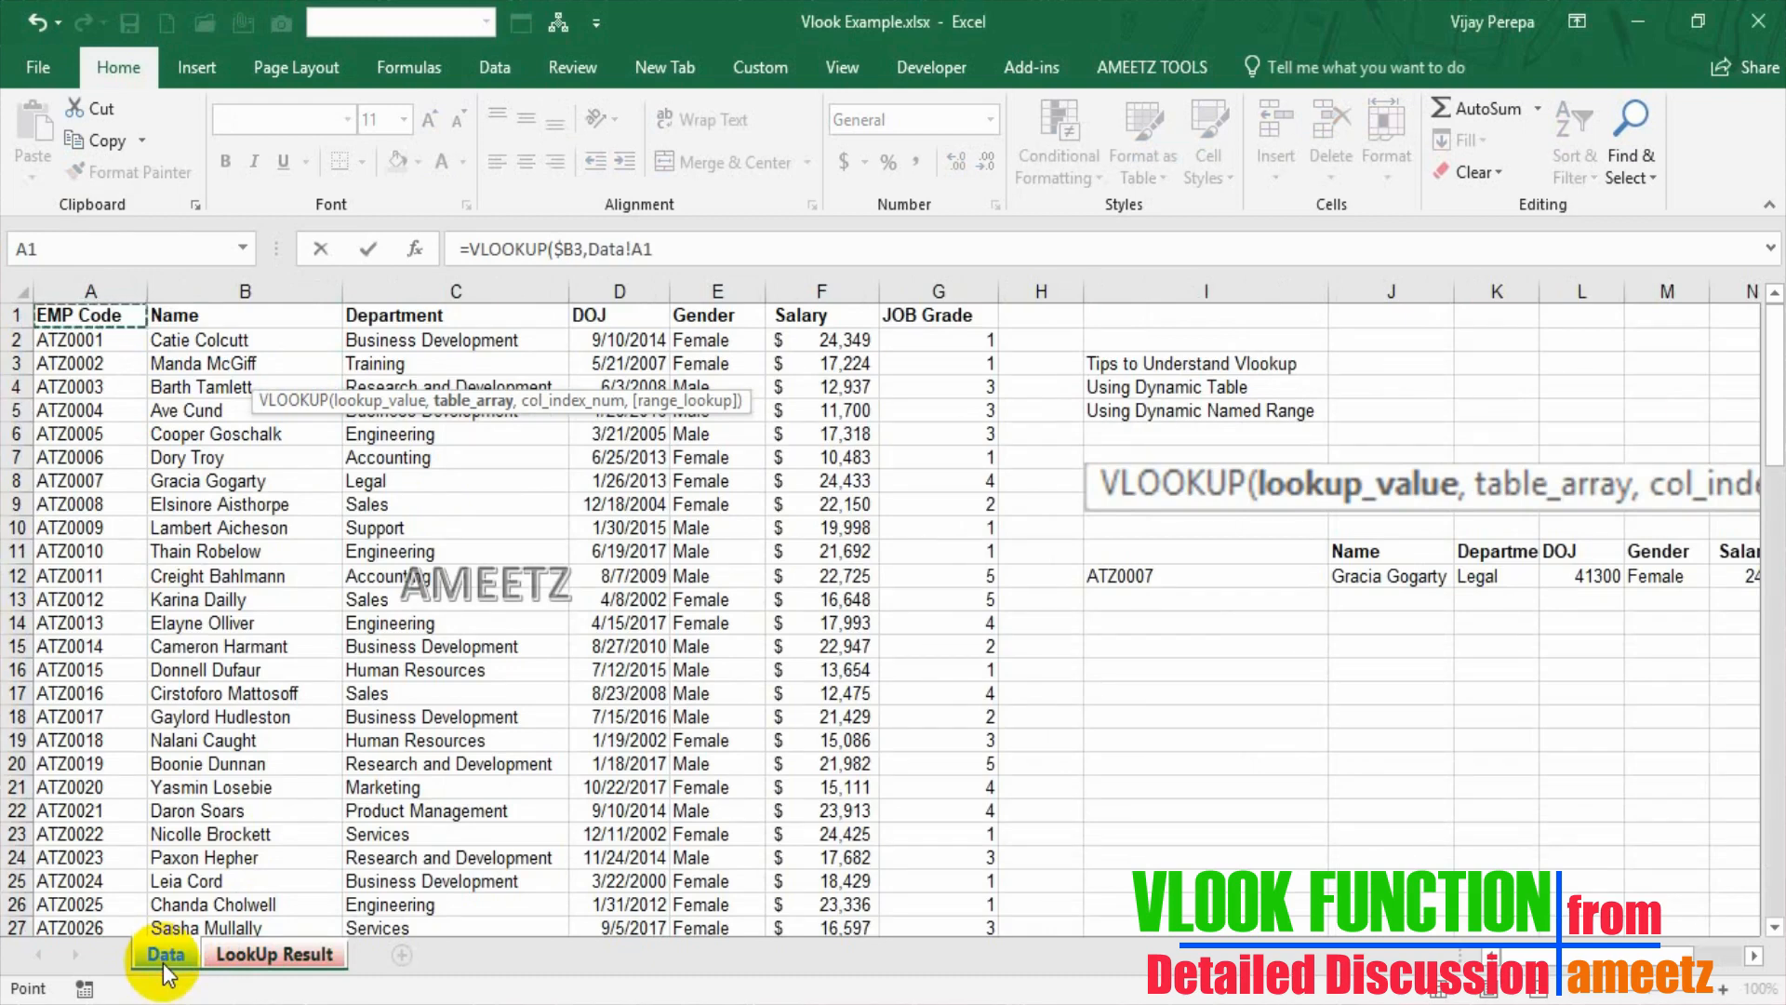
key(ctrl+shift+Down)
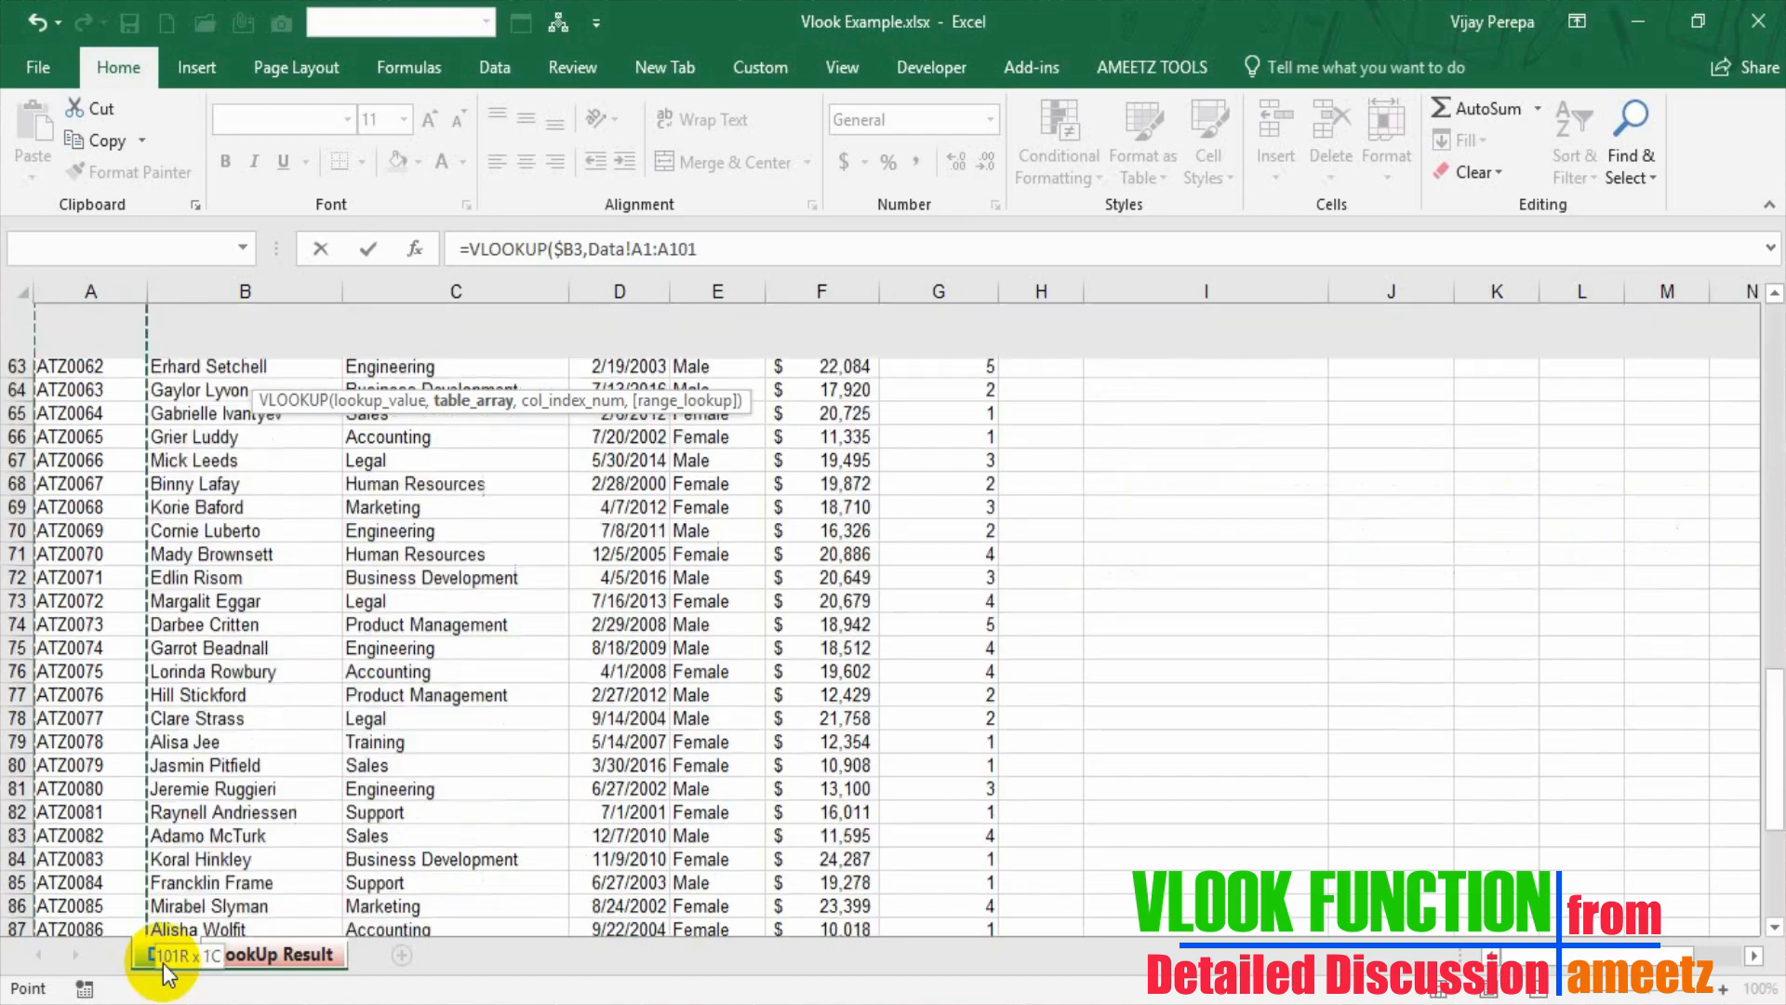
key(ctrl+shift+Right)
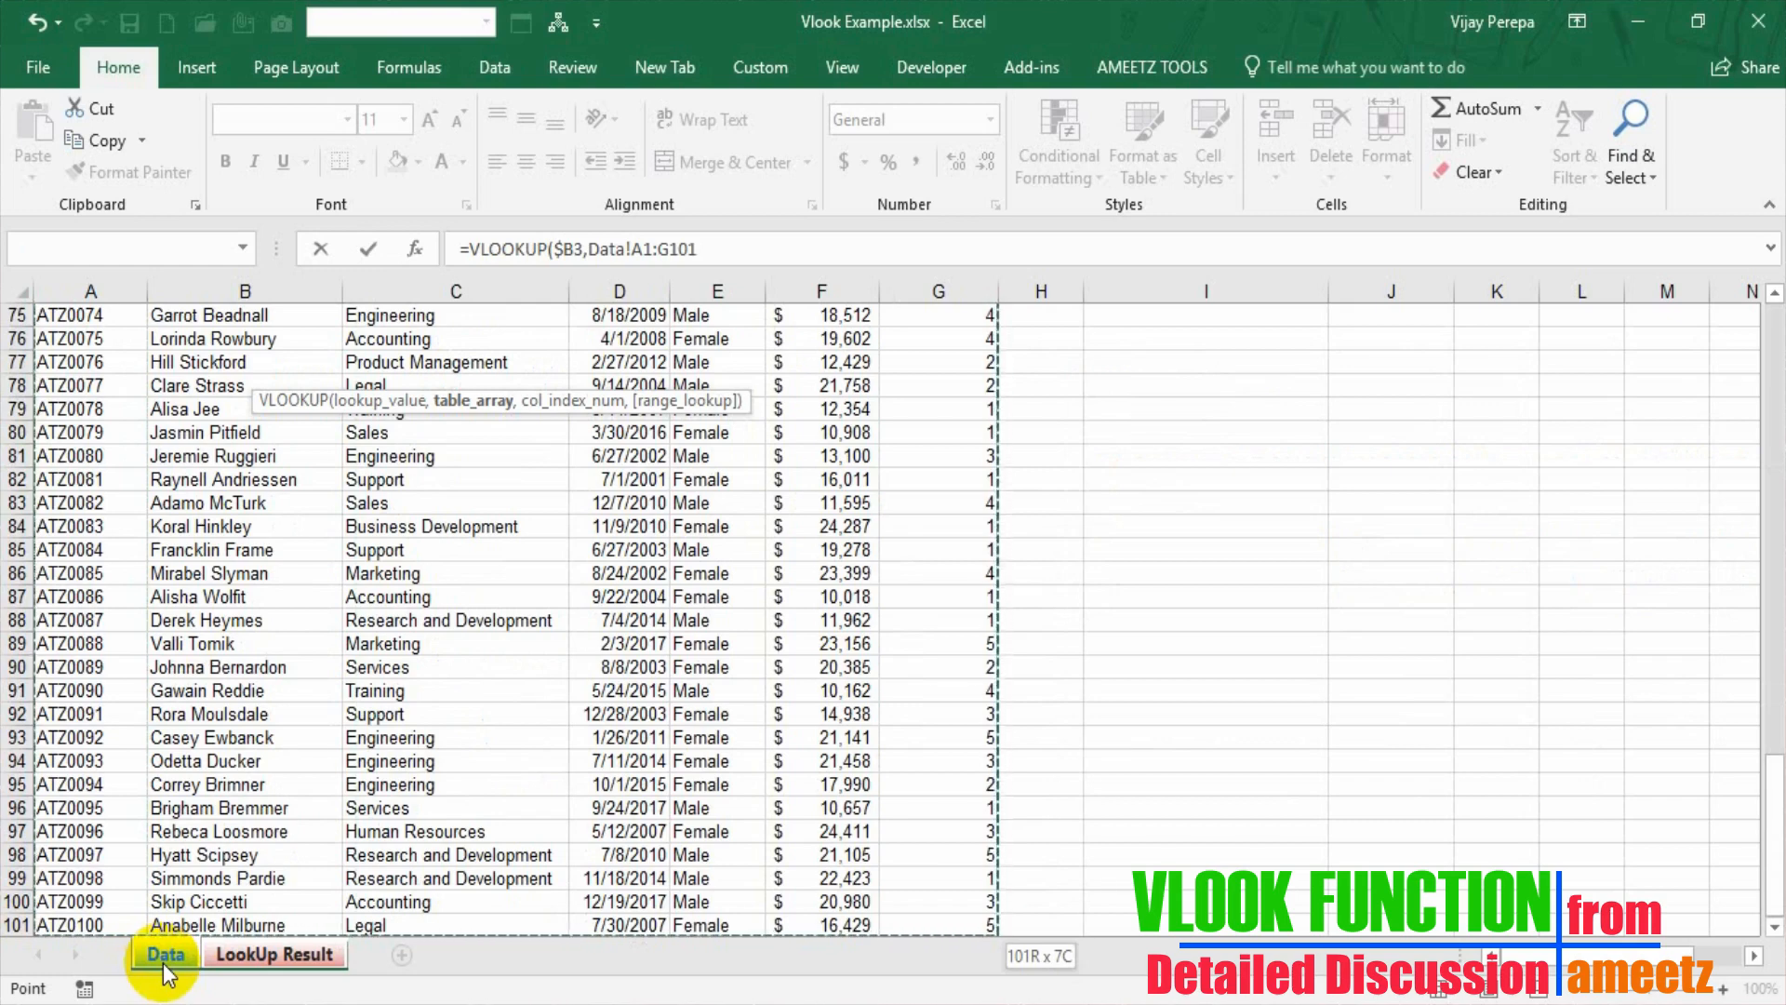
key(F4)
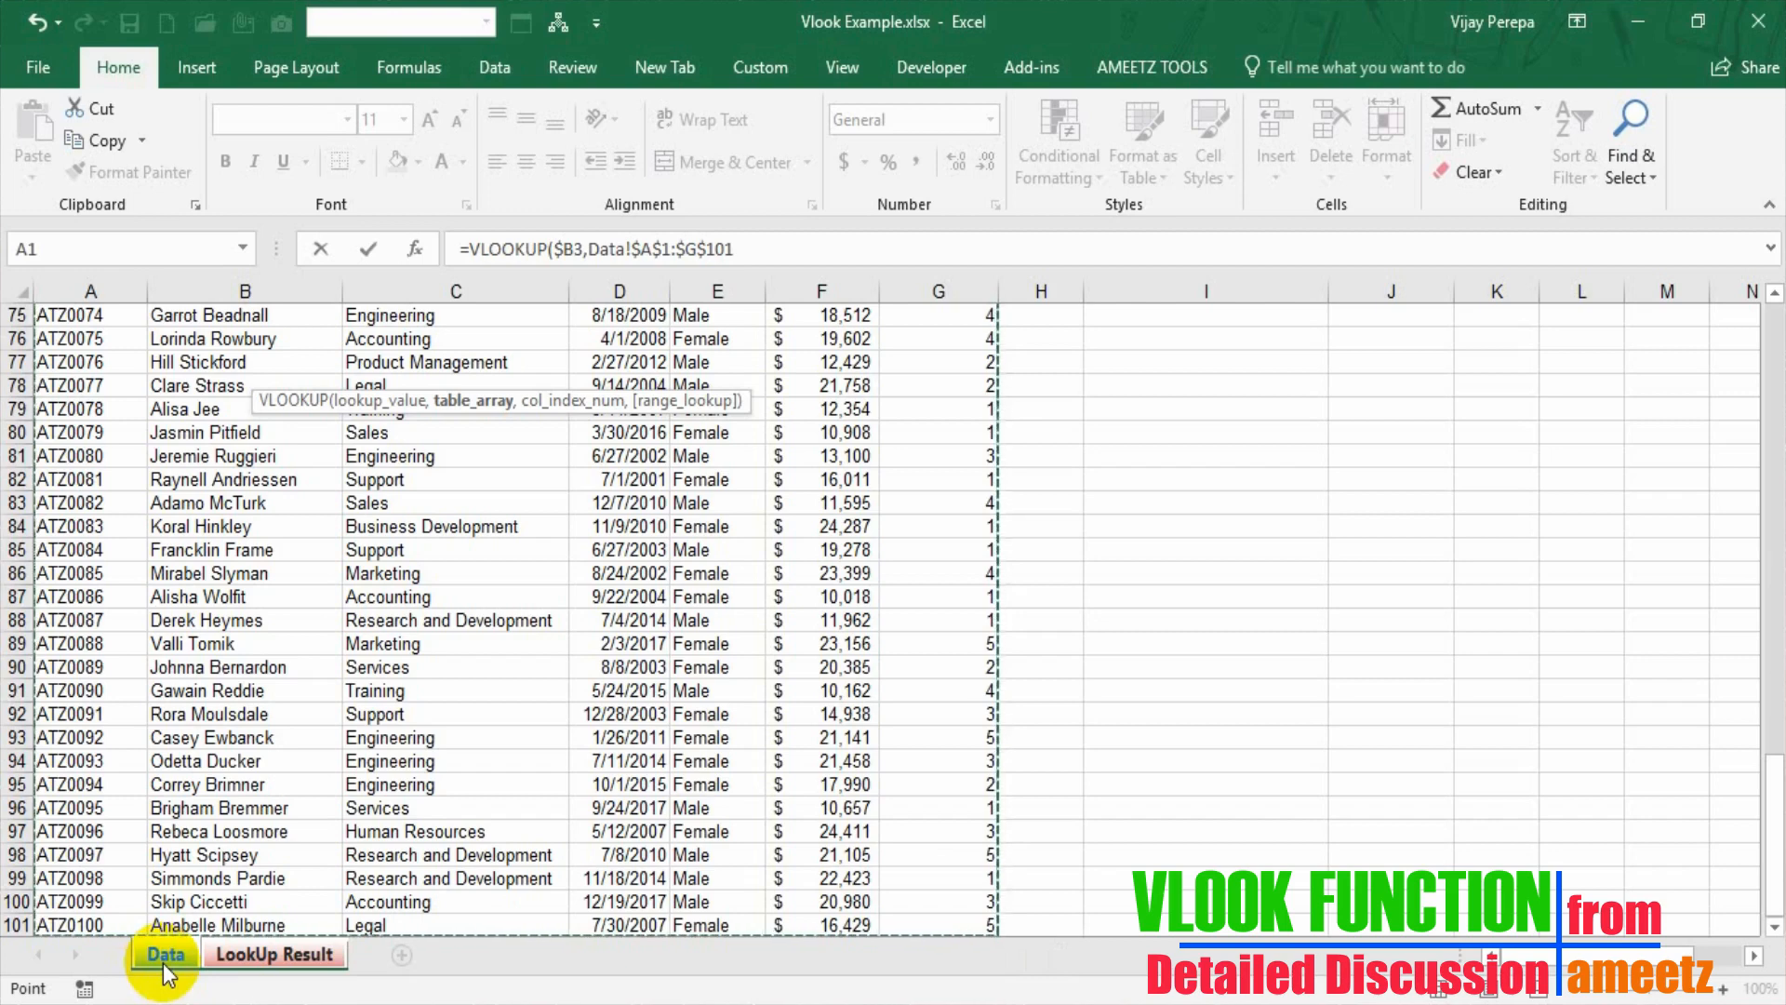
text(,)
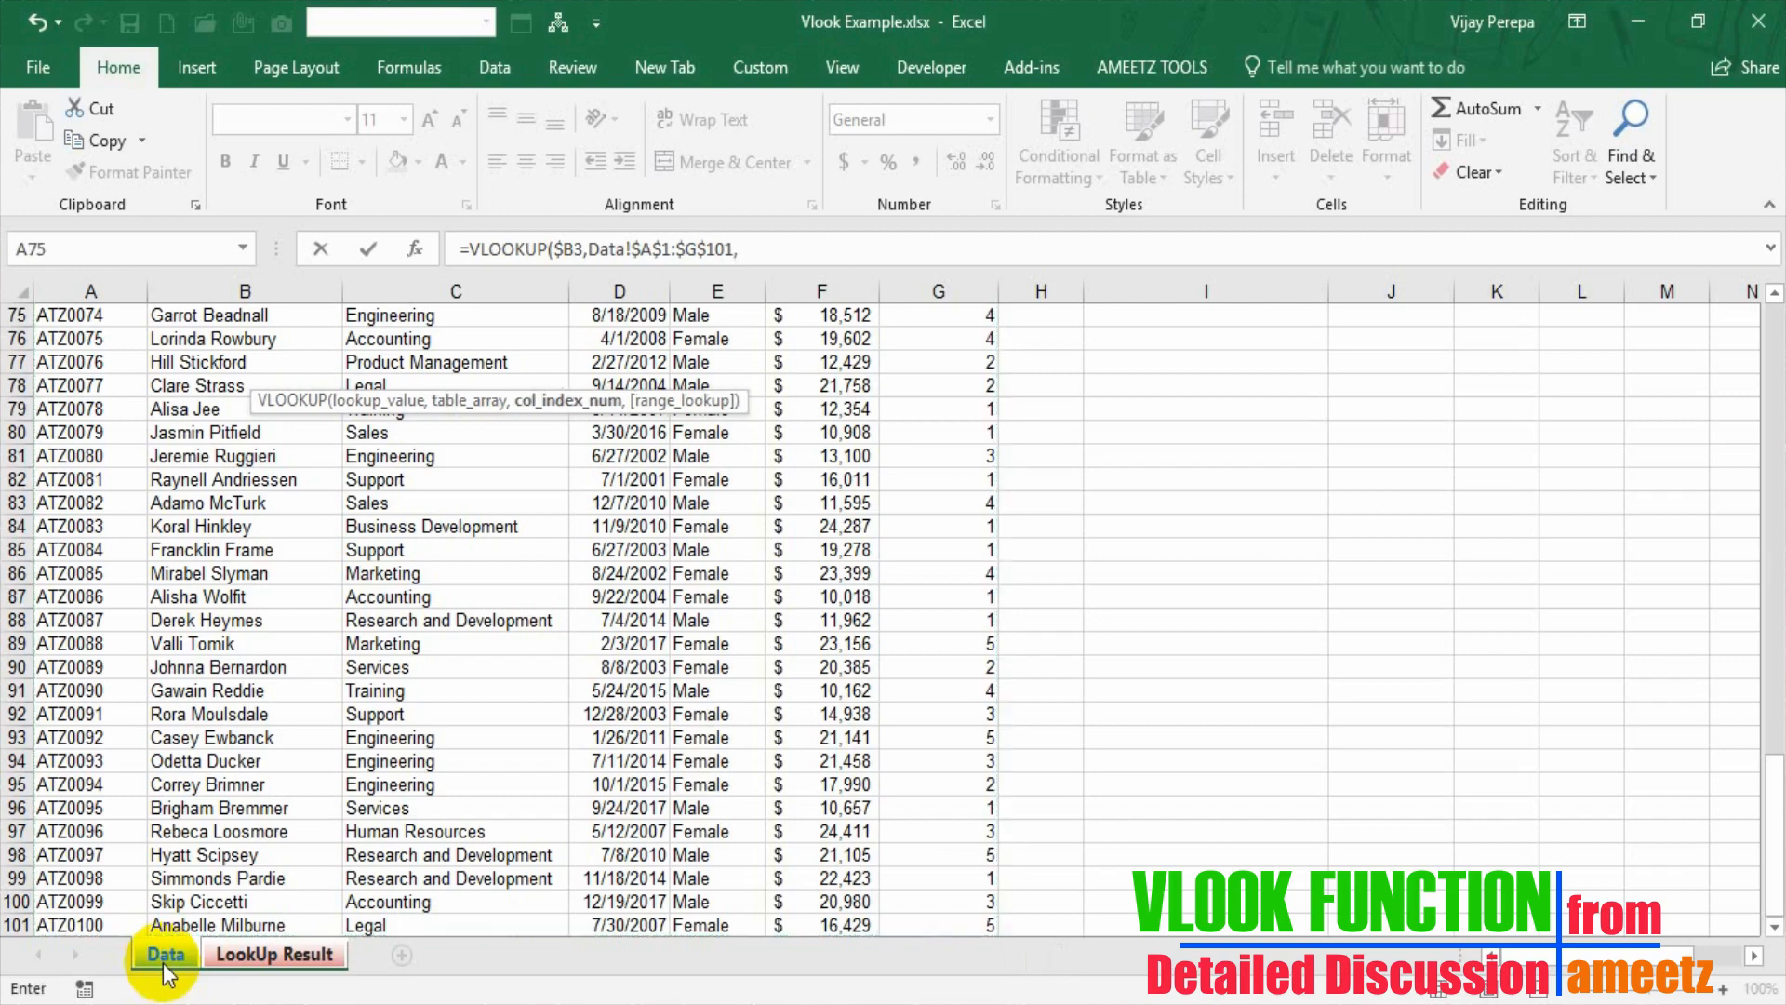
Add COLUMNS($A$1:B1) as the VLOOKUP column index, with the first reference made absolute.
text(columns)
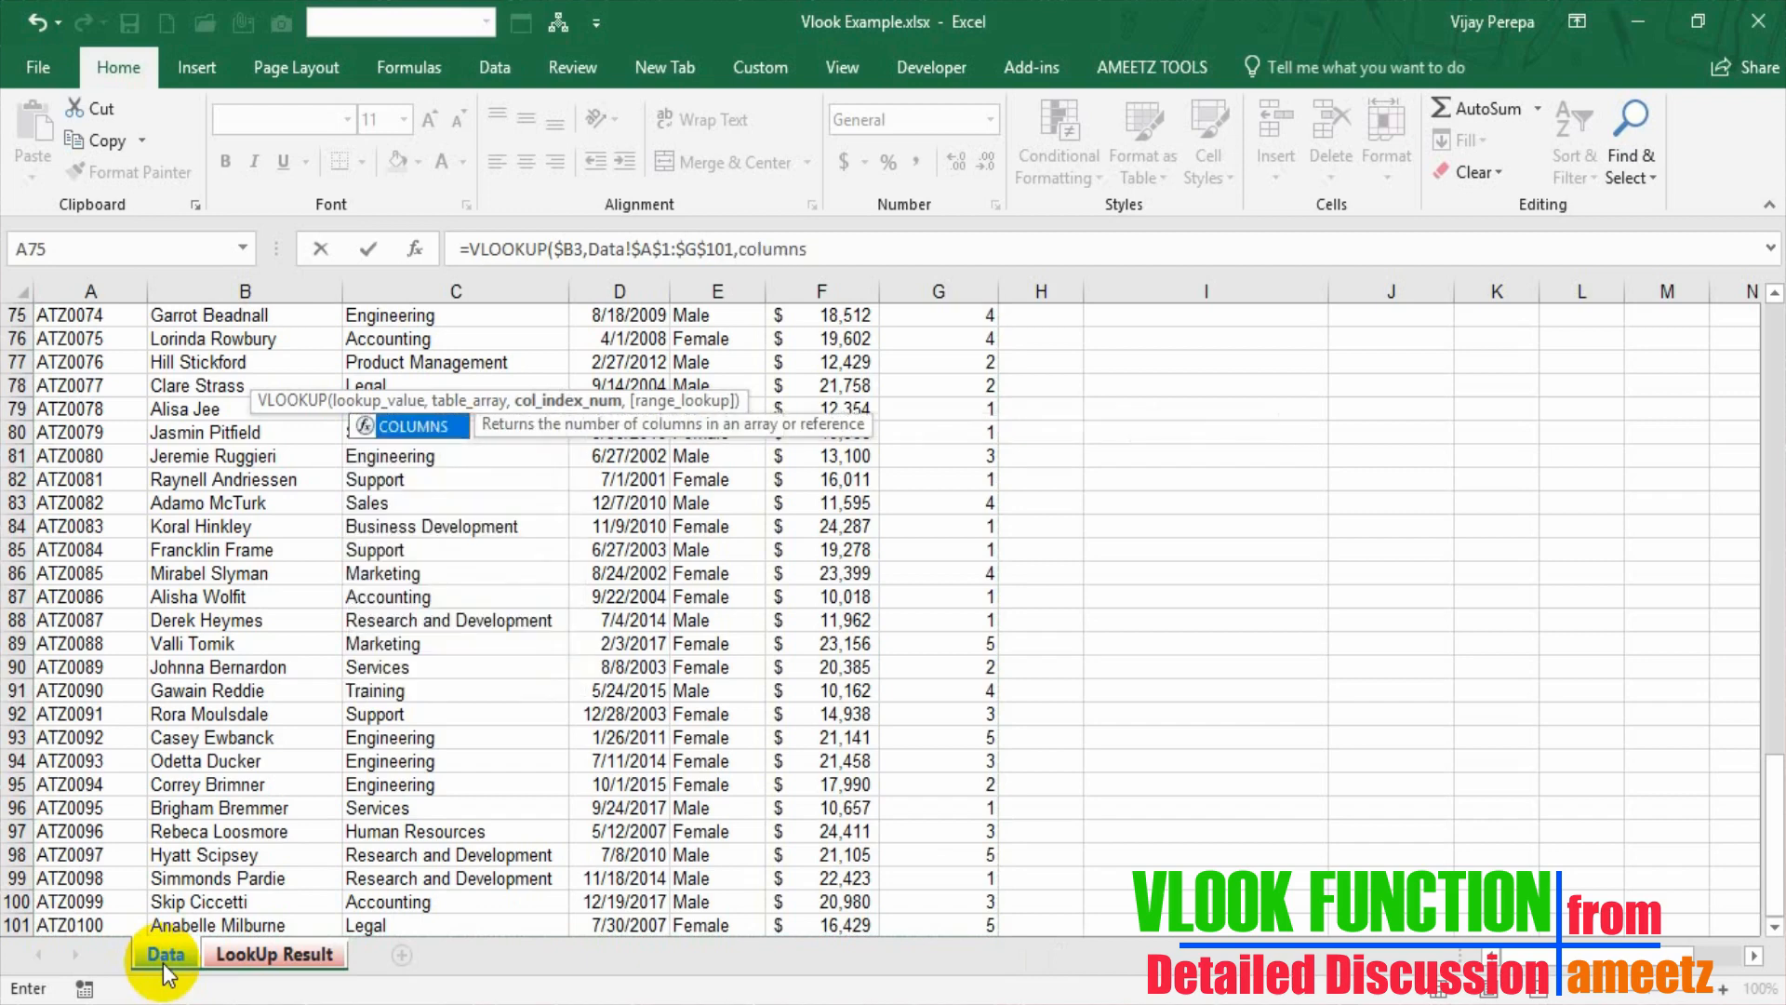
key(Tab)
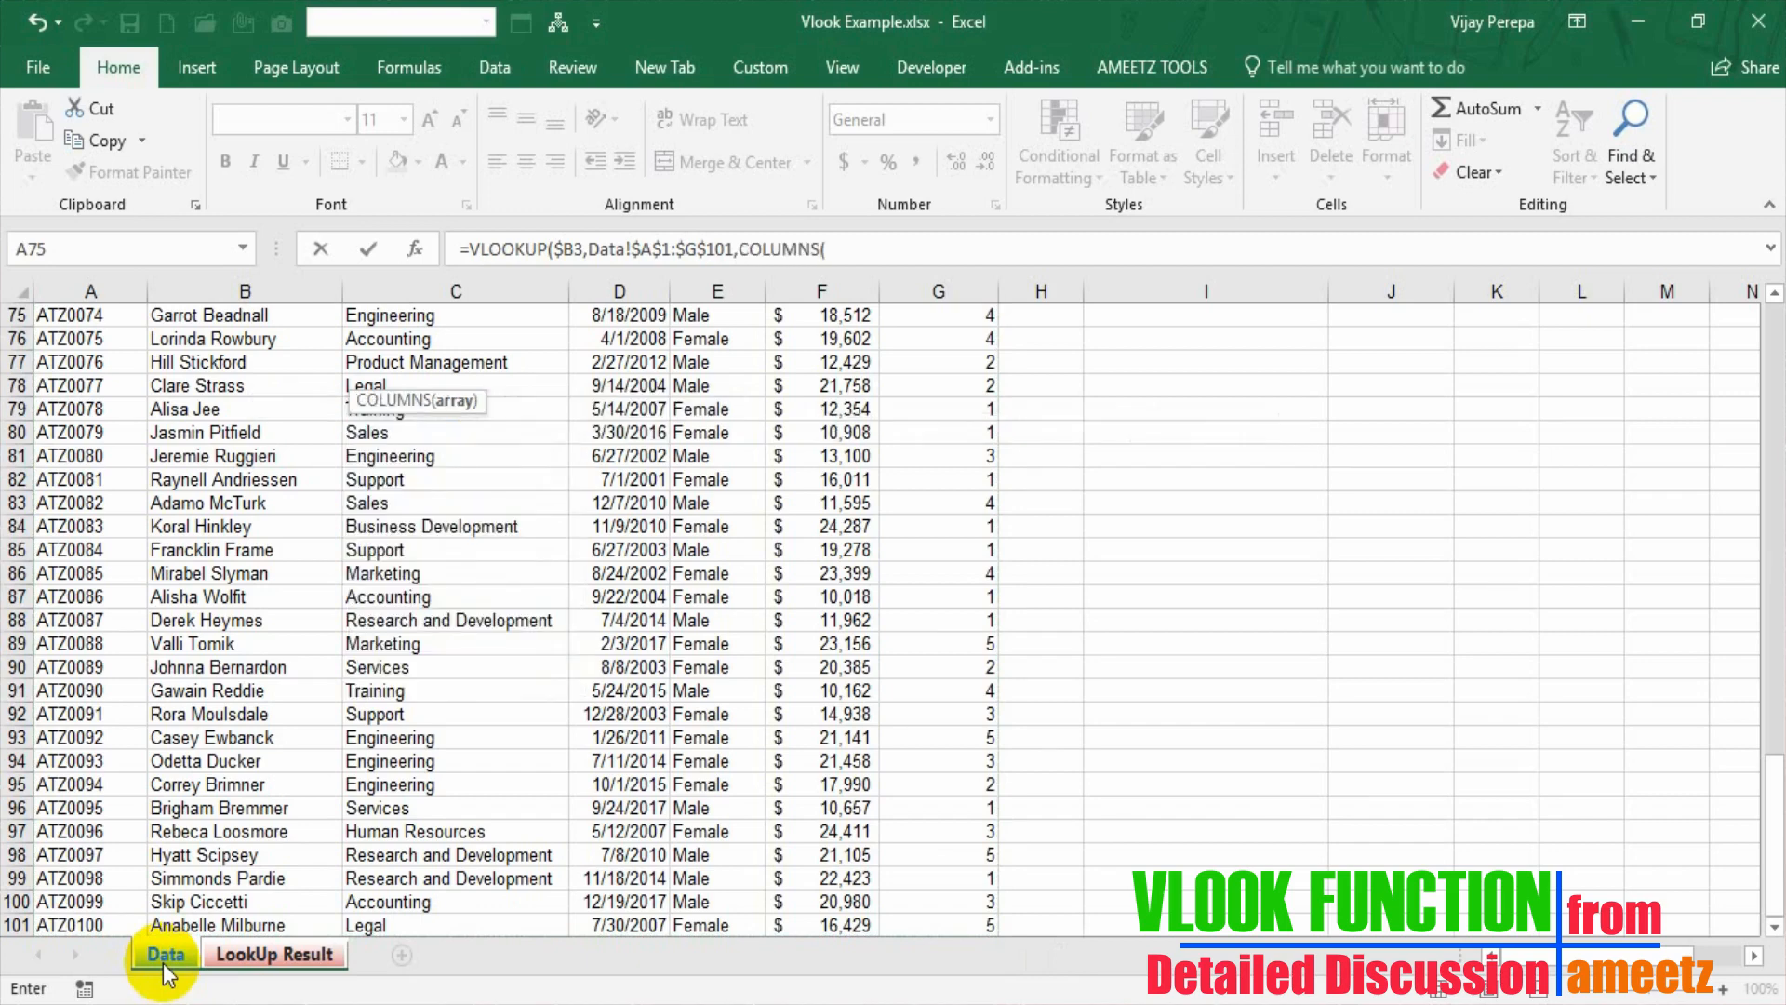
text(A1:b1)
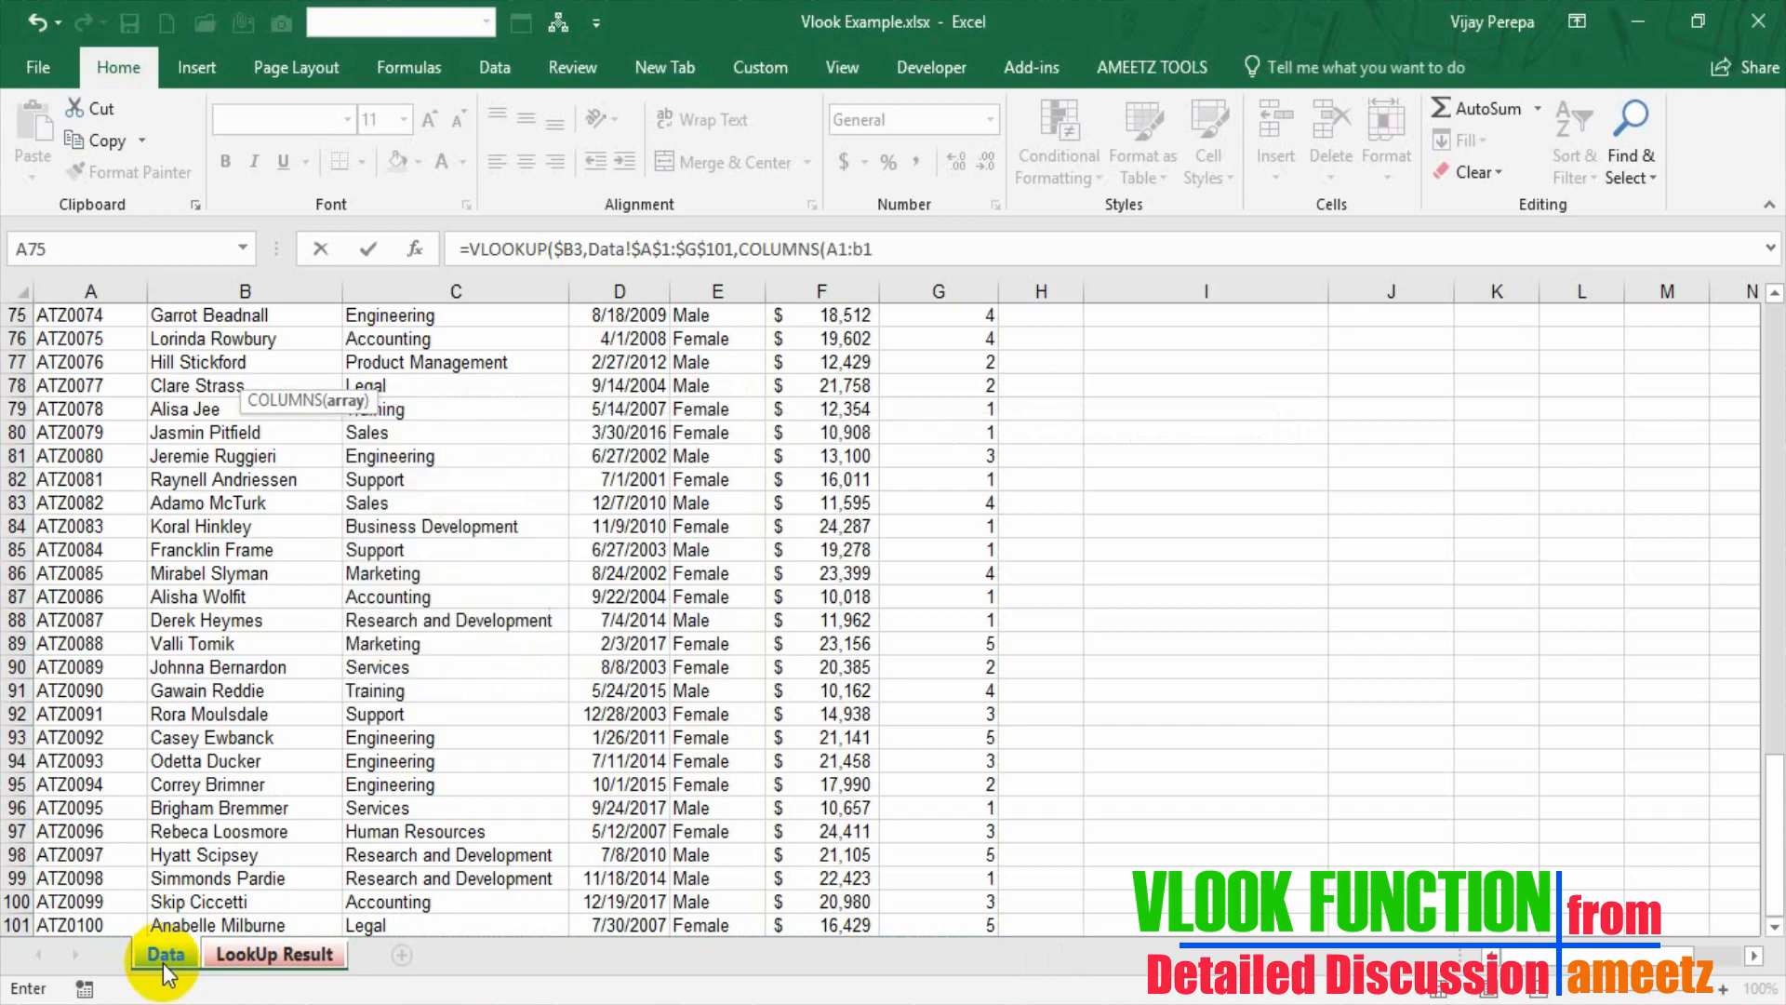
text())
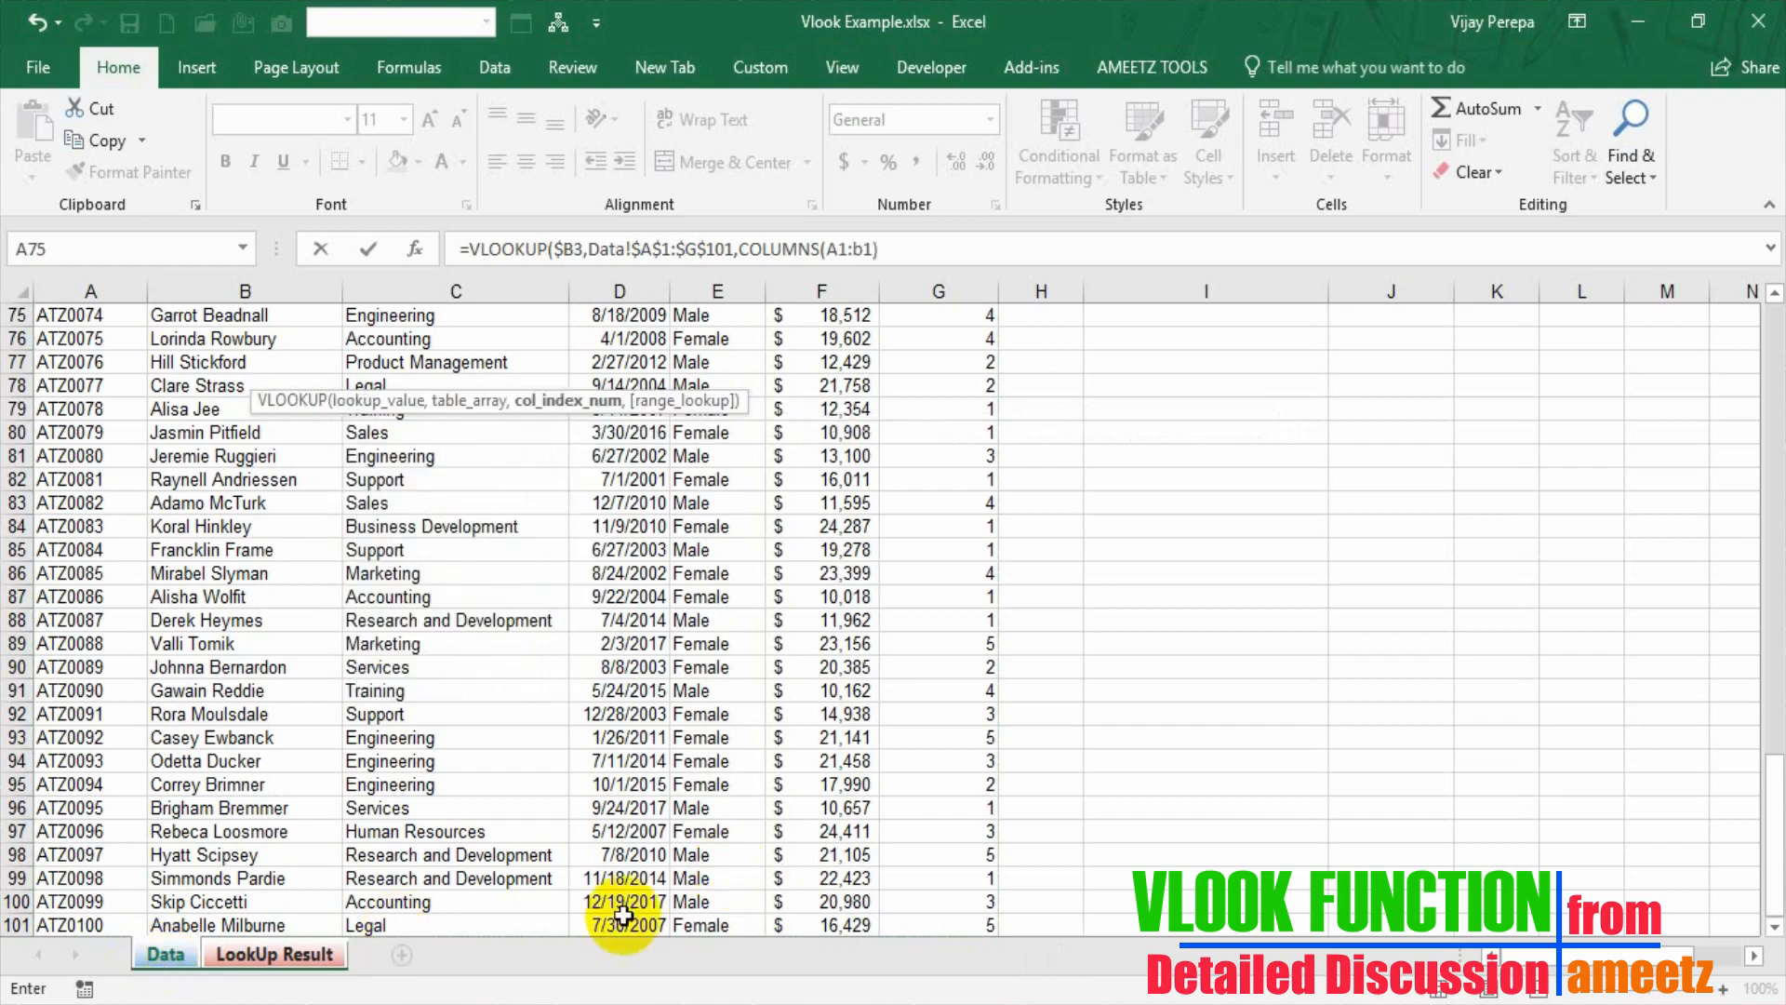
click(829, 249)
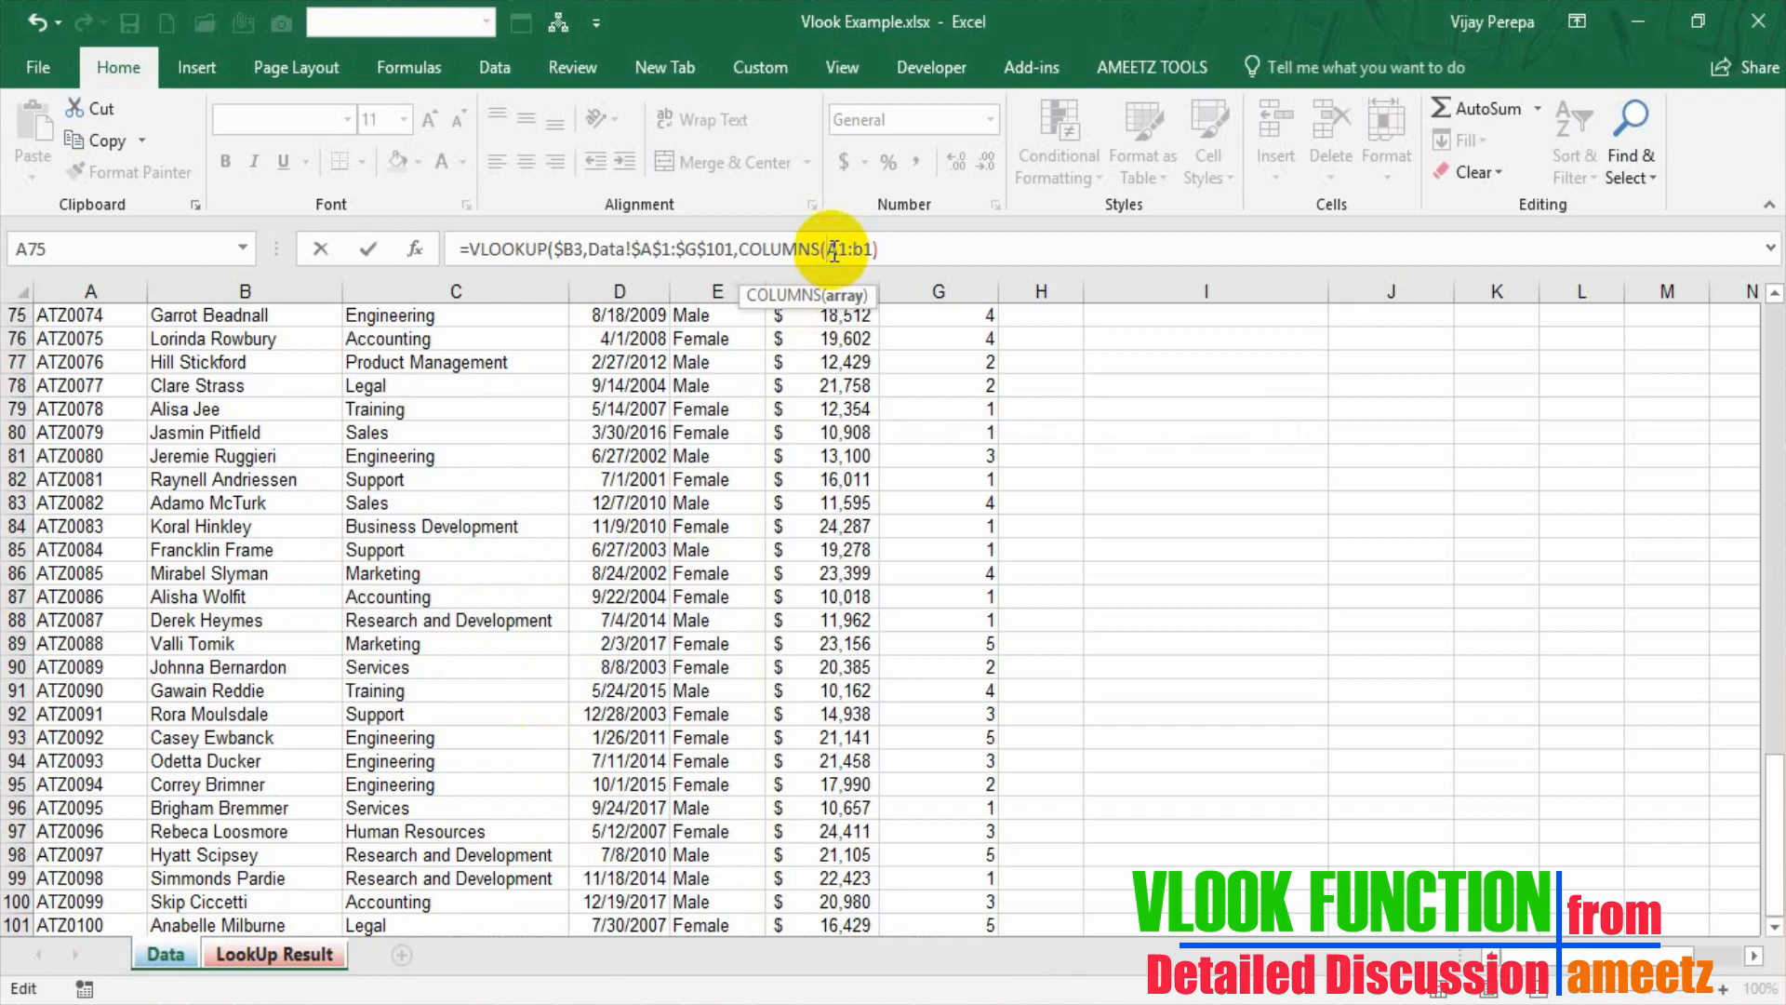
key(F4)
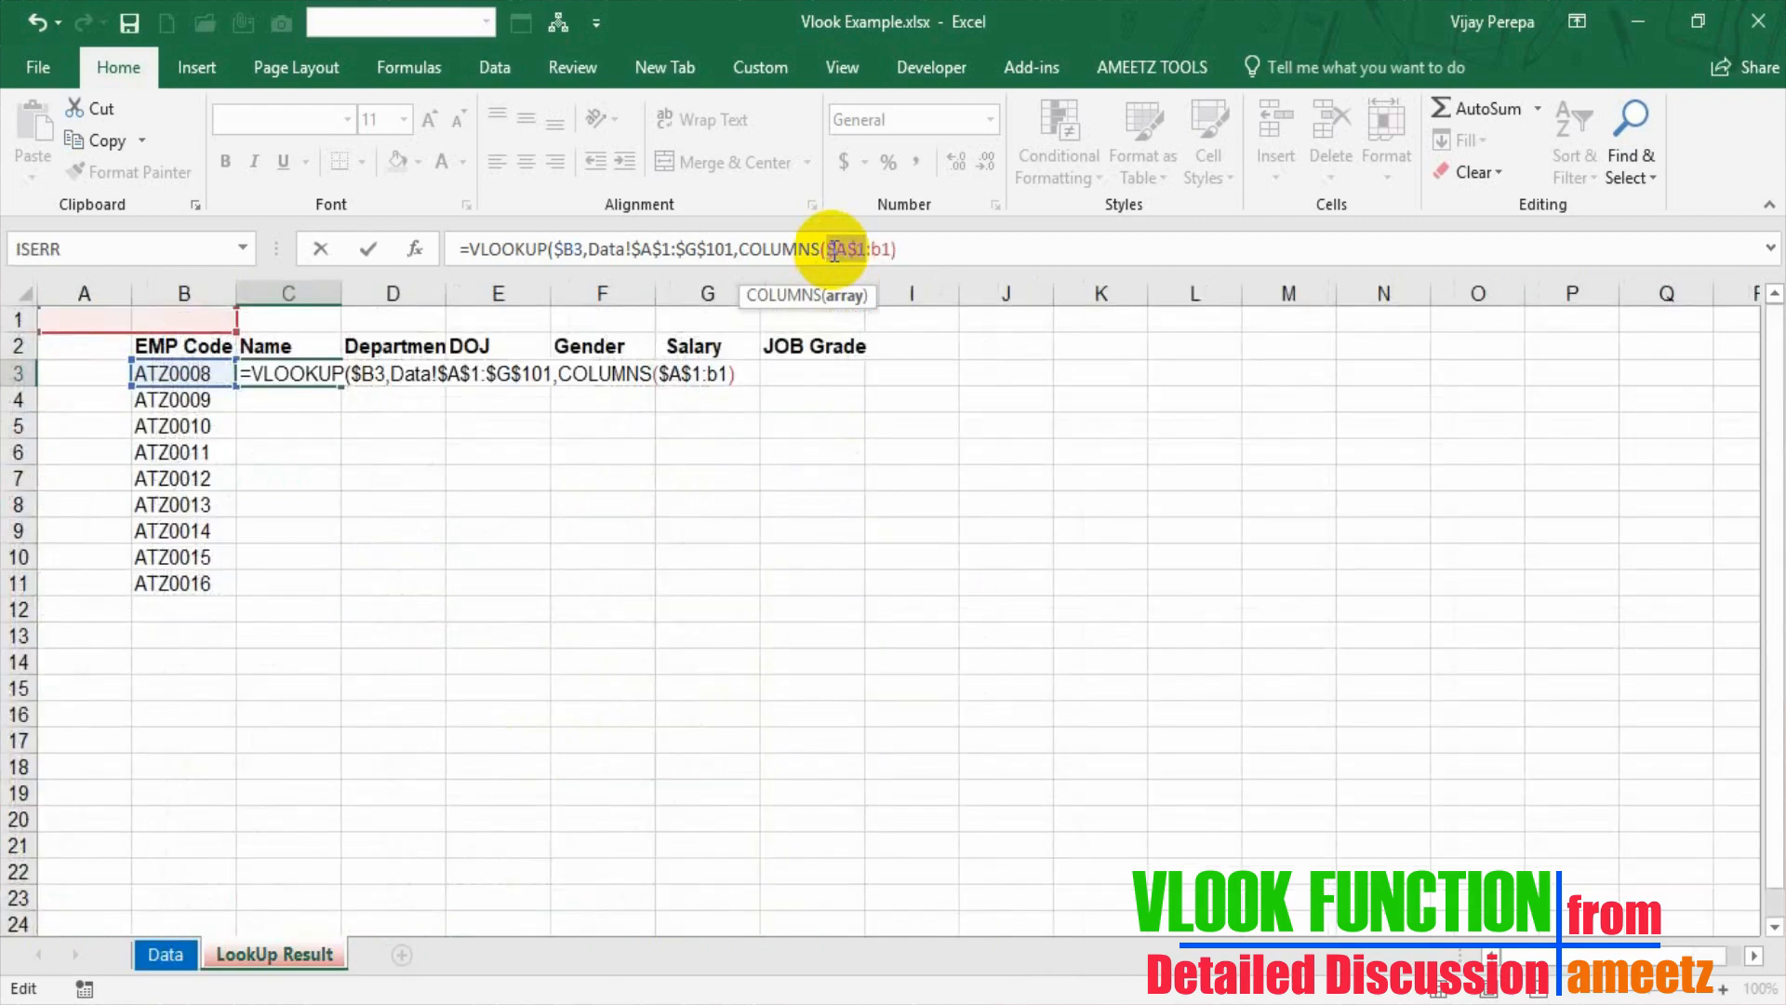
Complete the VLOOKUP formula with FALSE for an exact match and enter it in C3.
click(939, 249)
text(,)
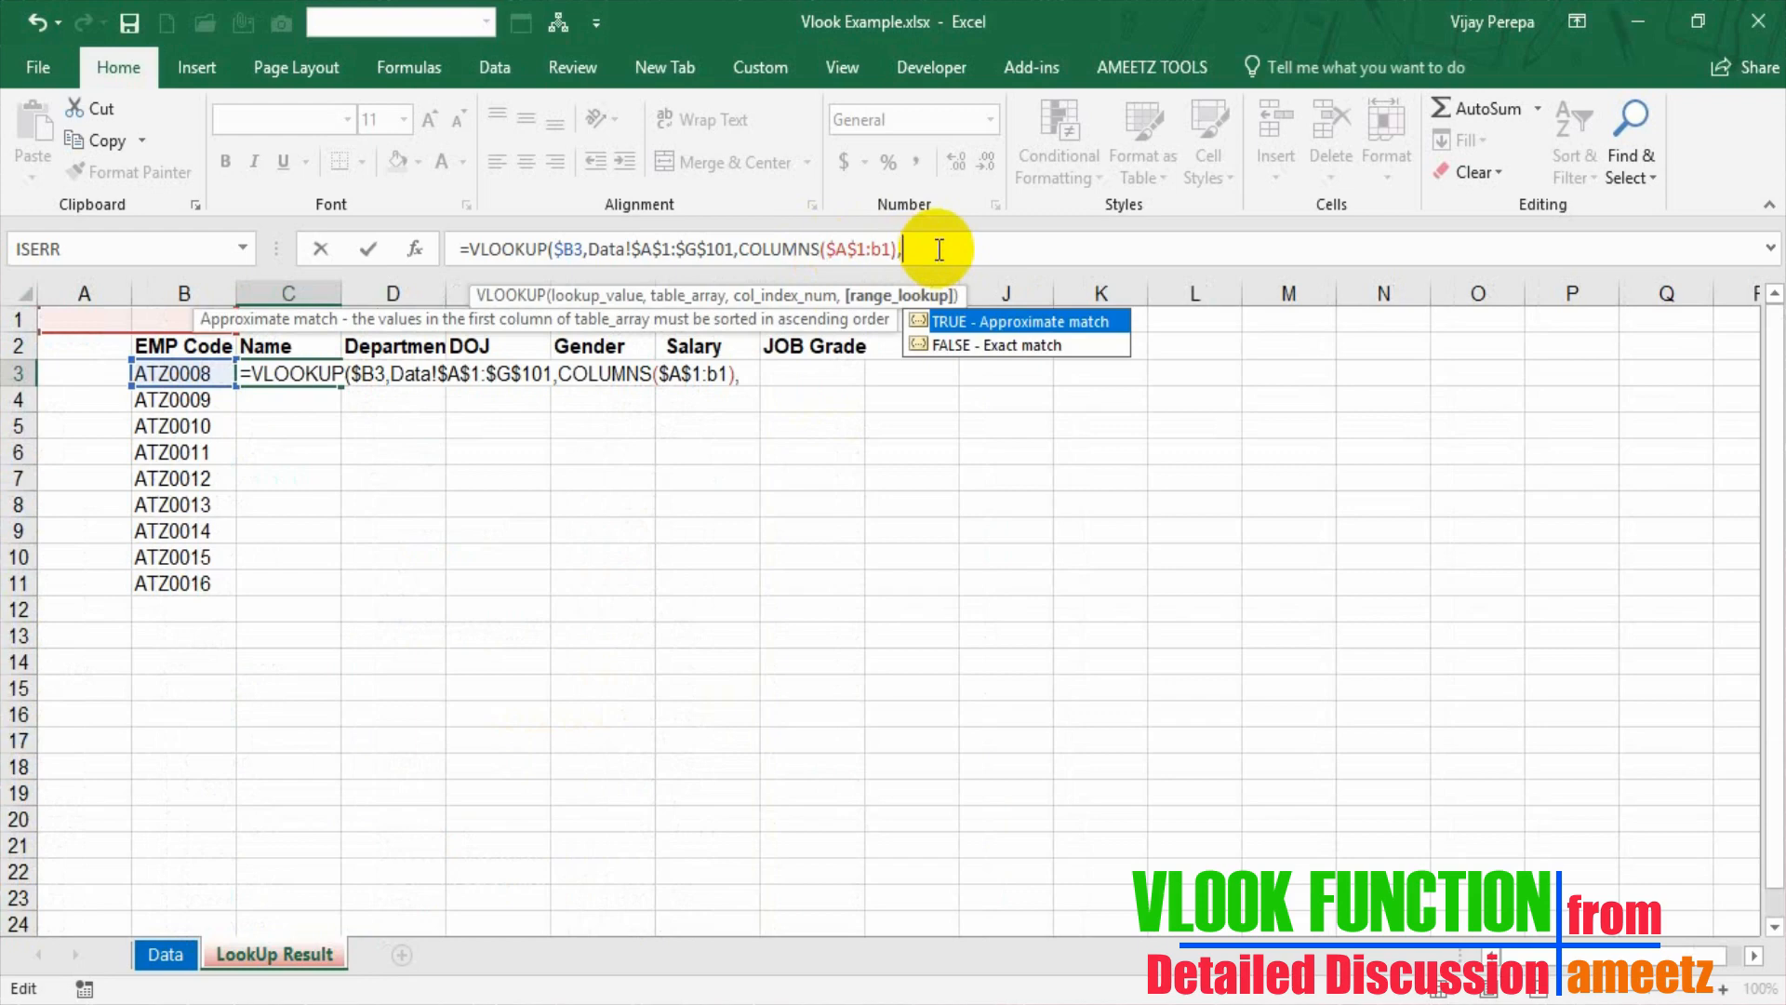
key(Down)
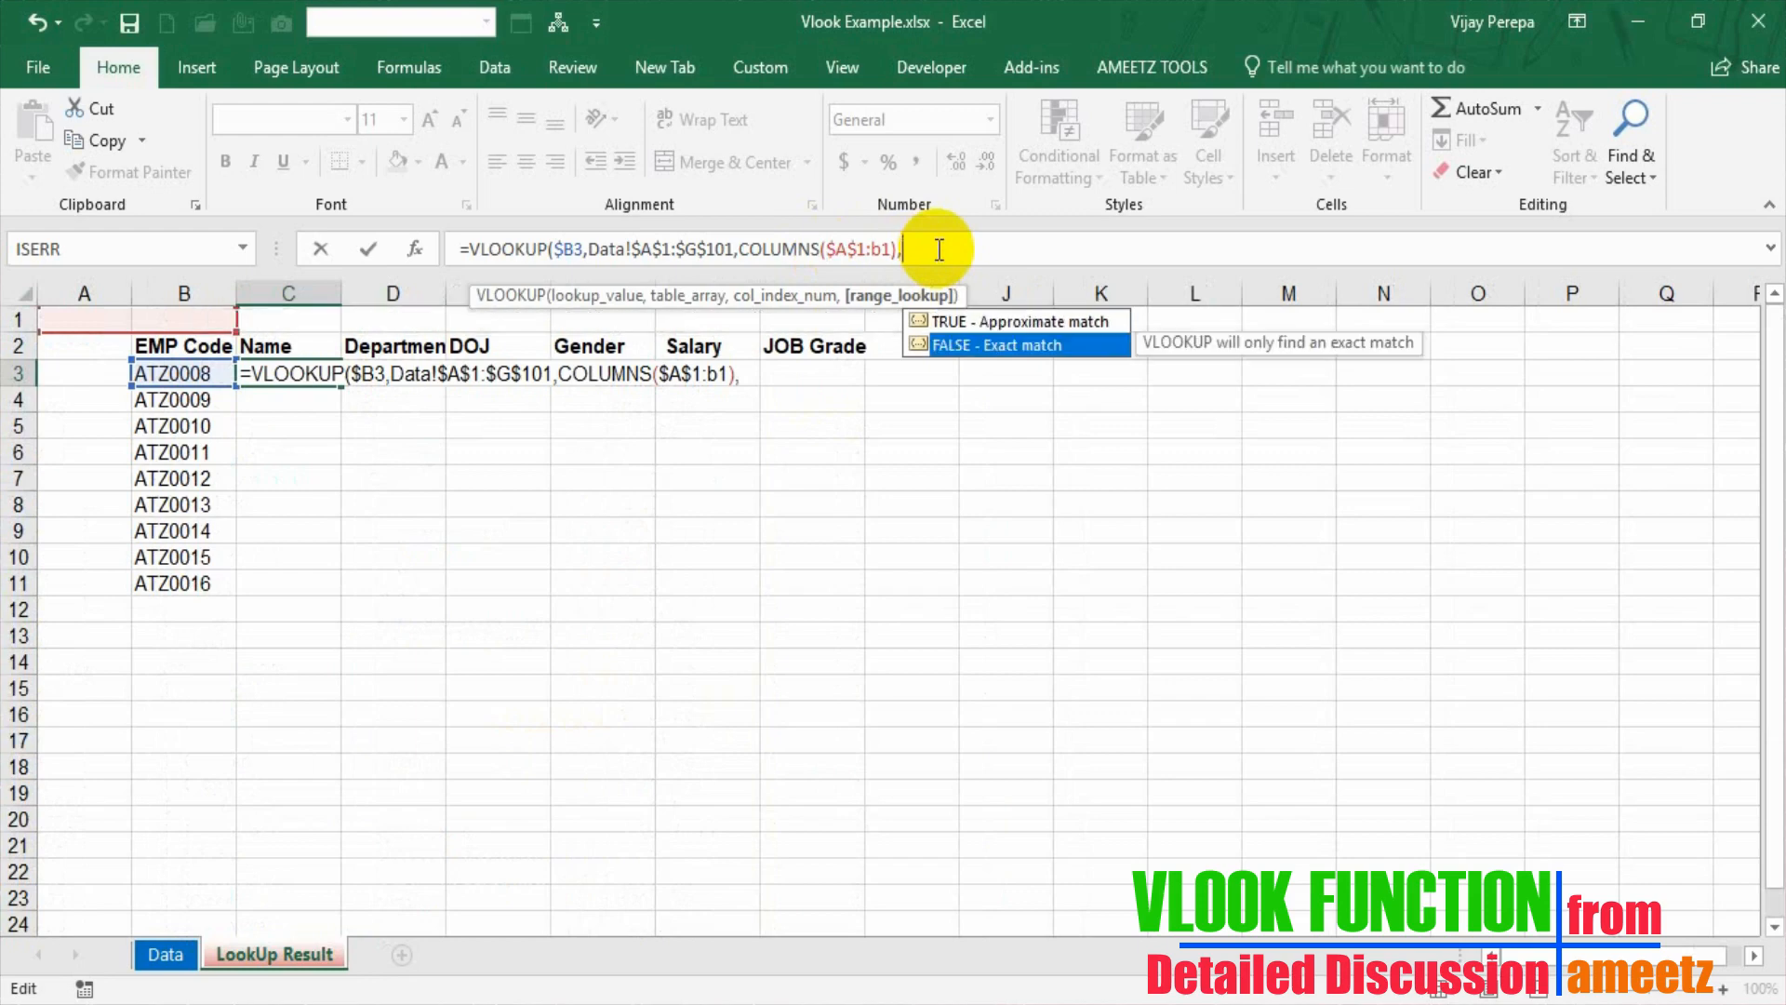
key(Tab)
text())
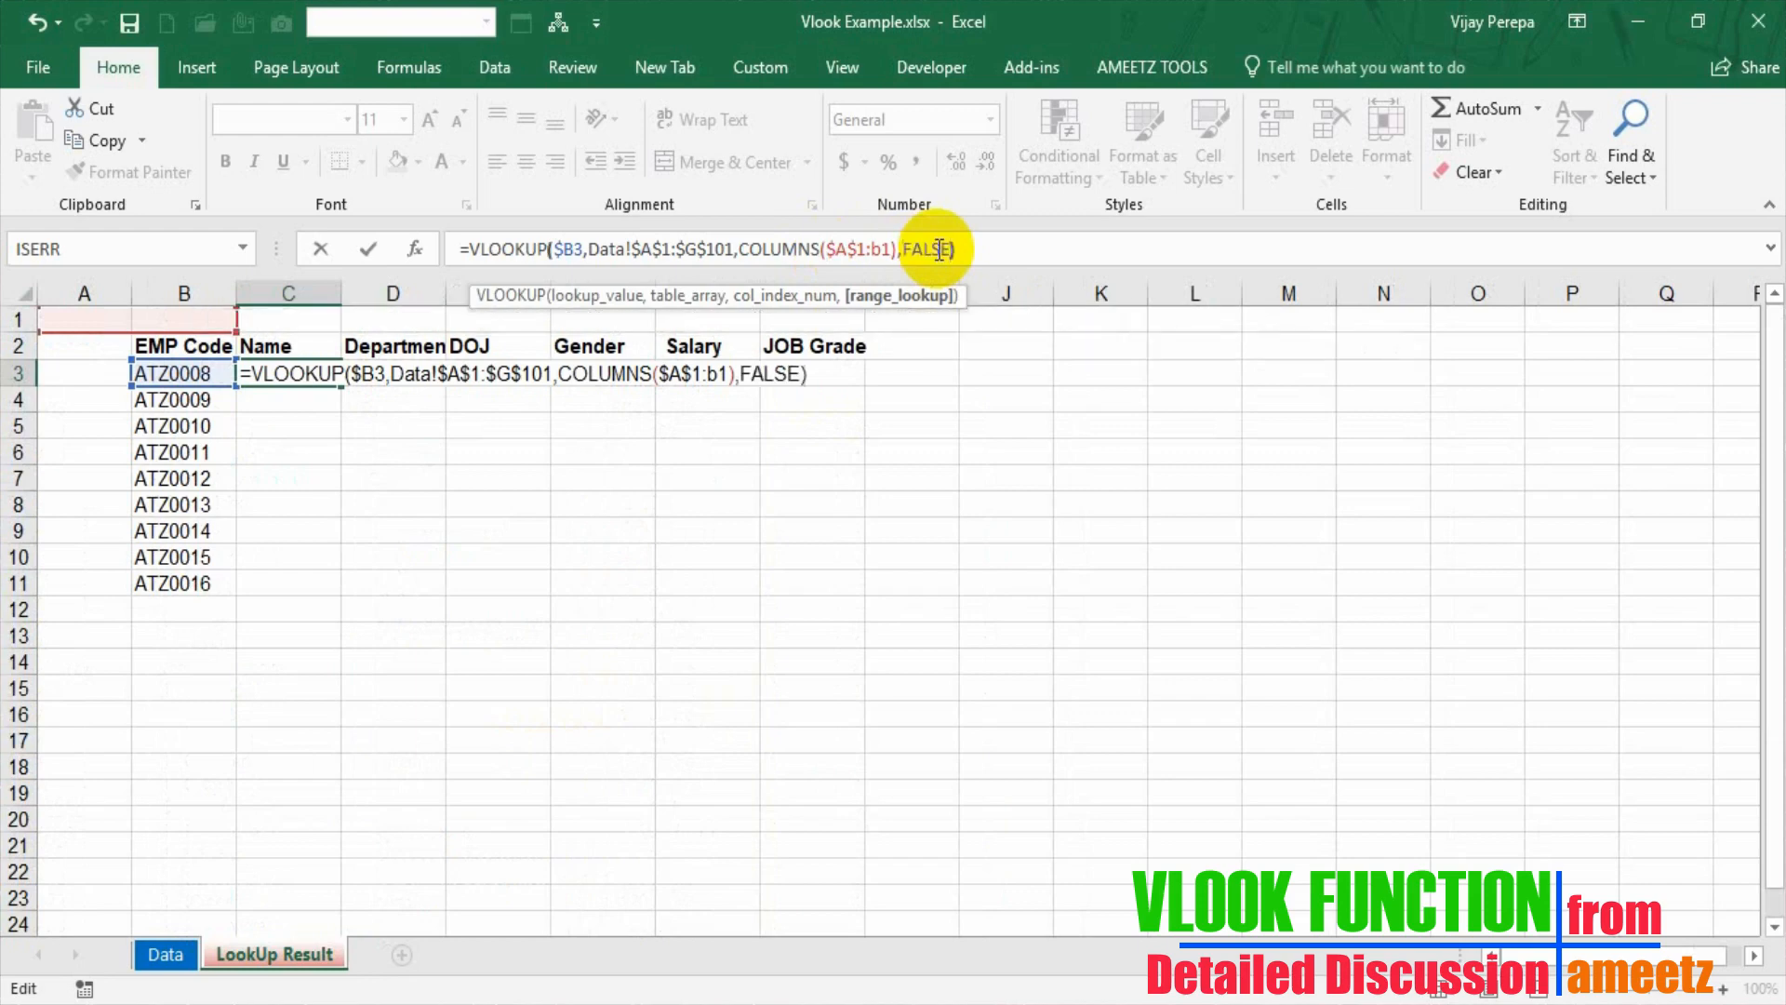
key(Return)
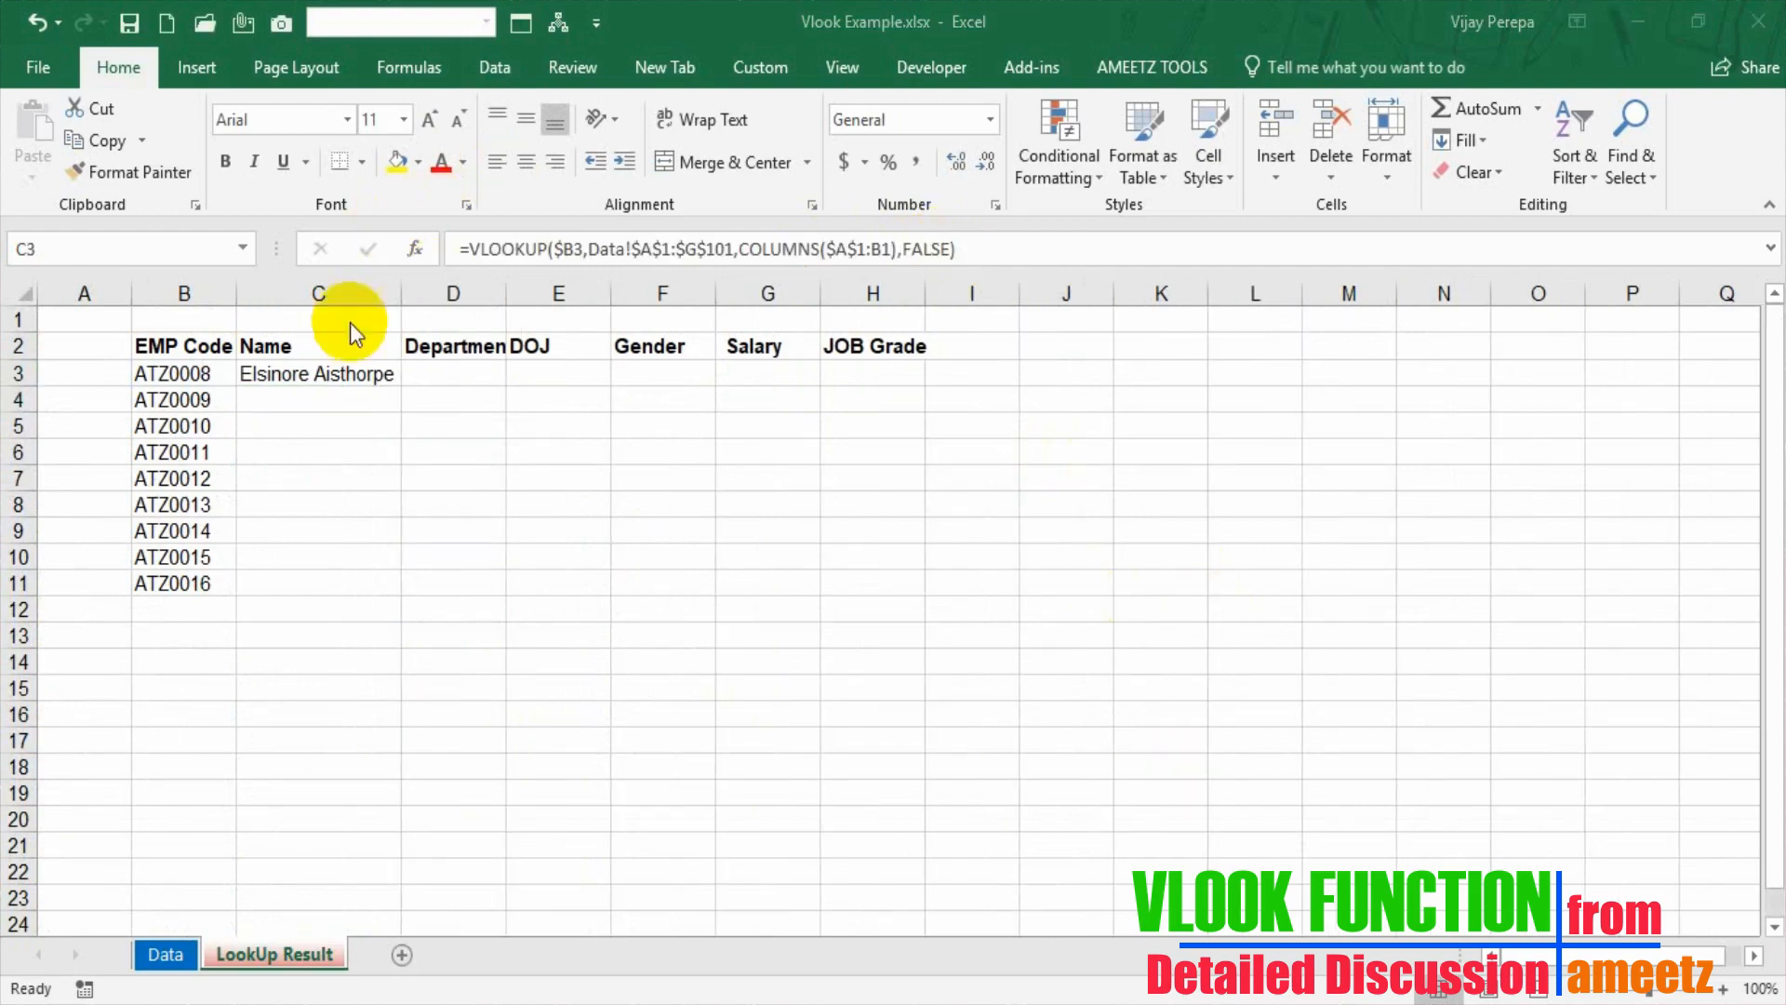
Fill the C3 formula down and right across the range C3:H11.
click(339, 373)
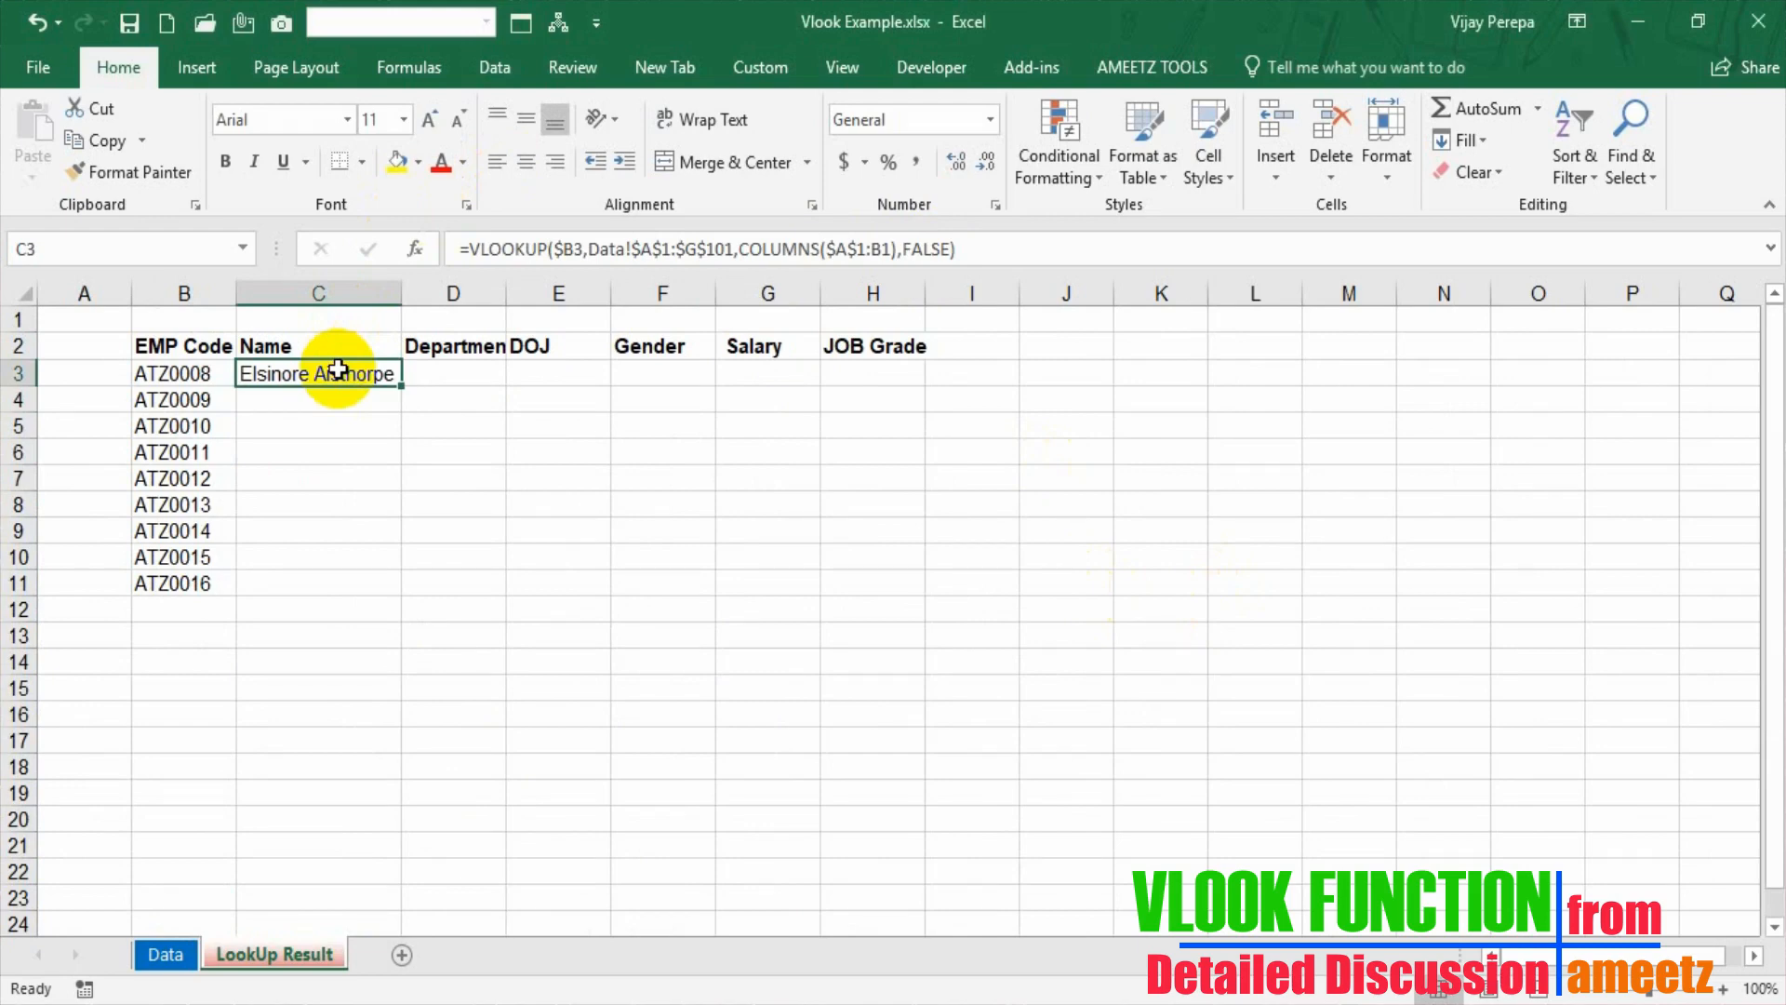
key(F8)
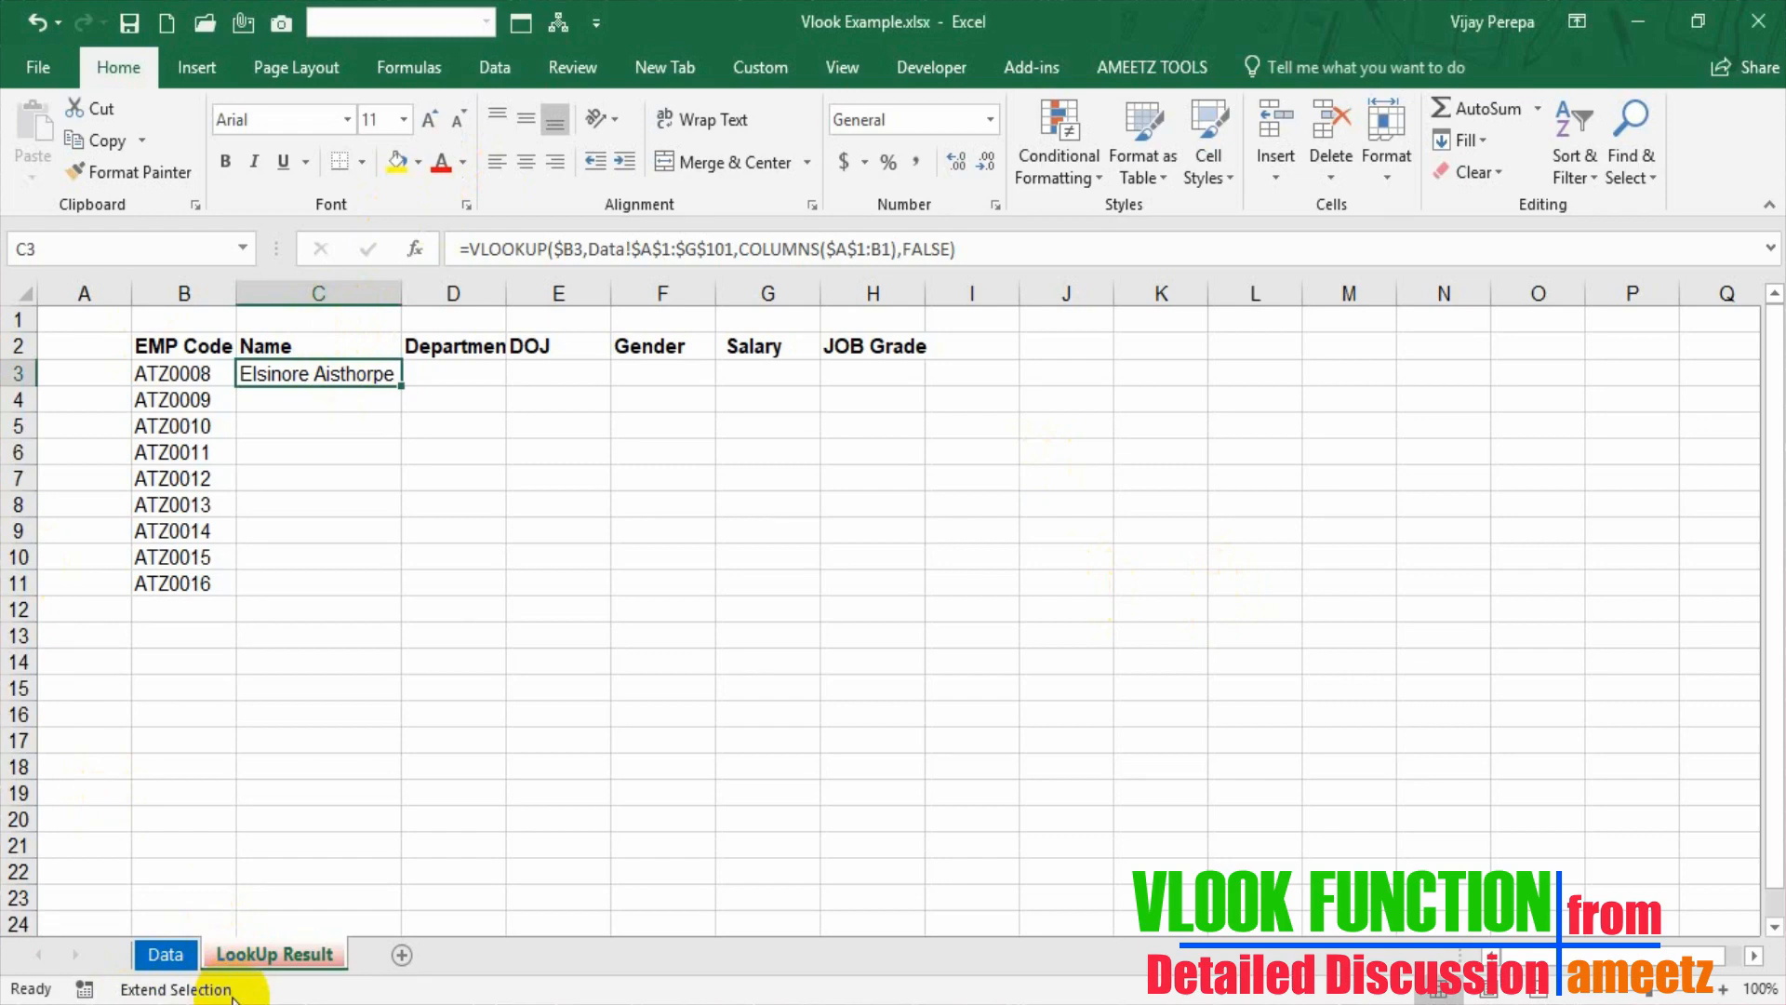
key(Down)
key(Down)
key(Down)
key(Down)
key(Down)
key(Down)
key(Down)
key(Down)
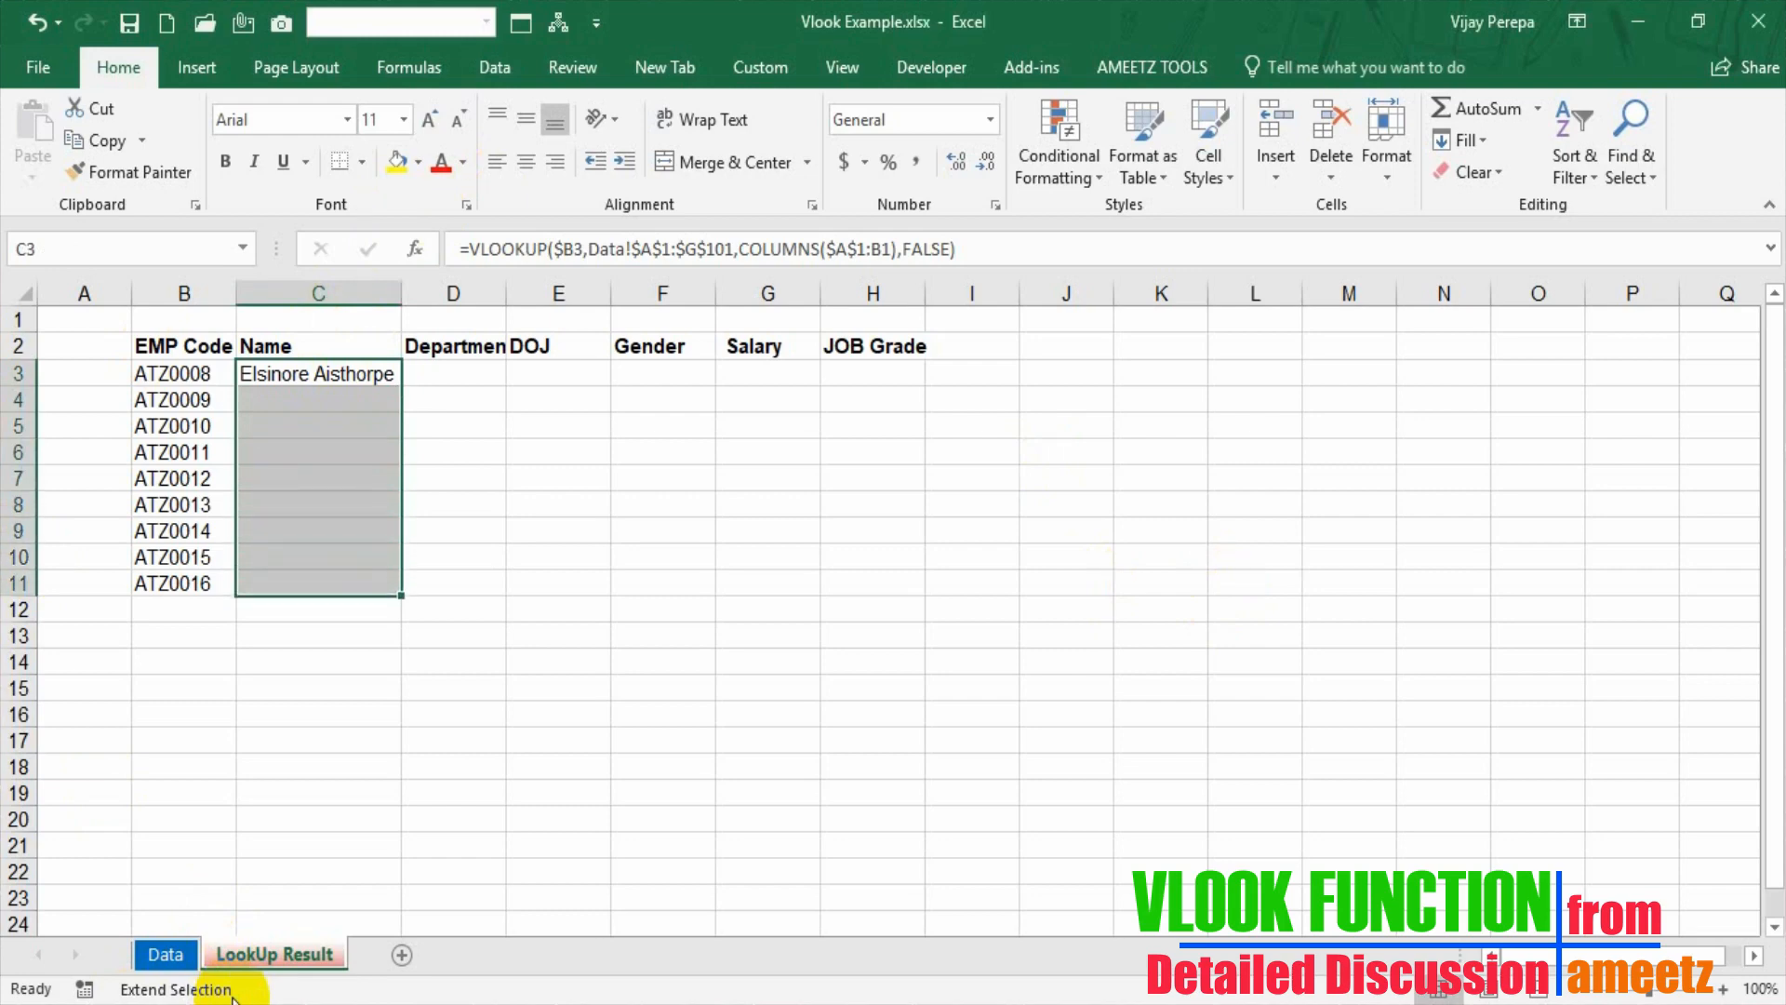
key(Right)
key(Right)
key(Right)
key(Right)
key(Right)
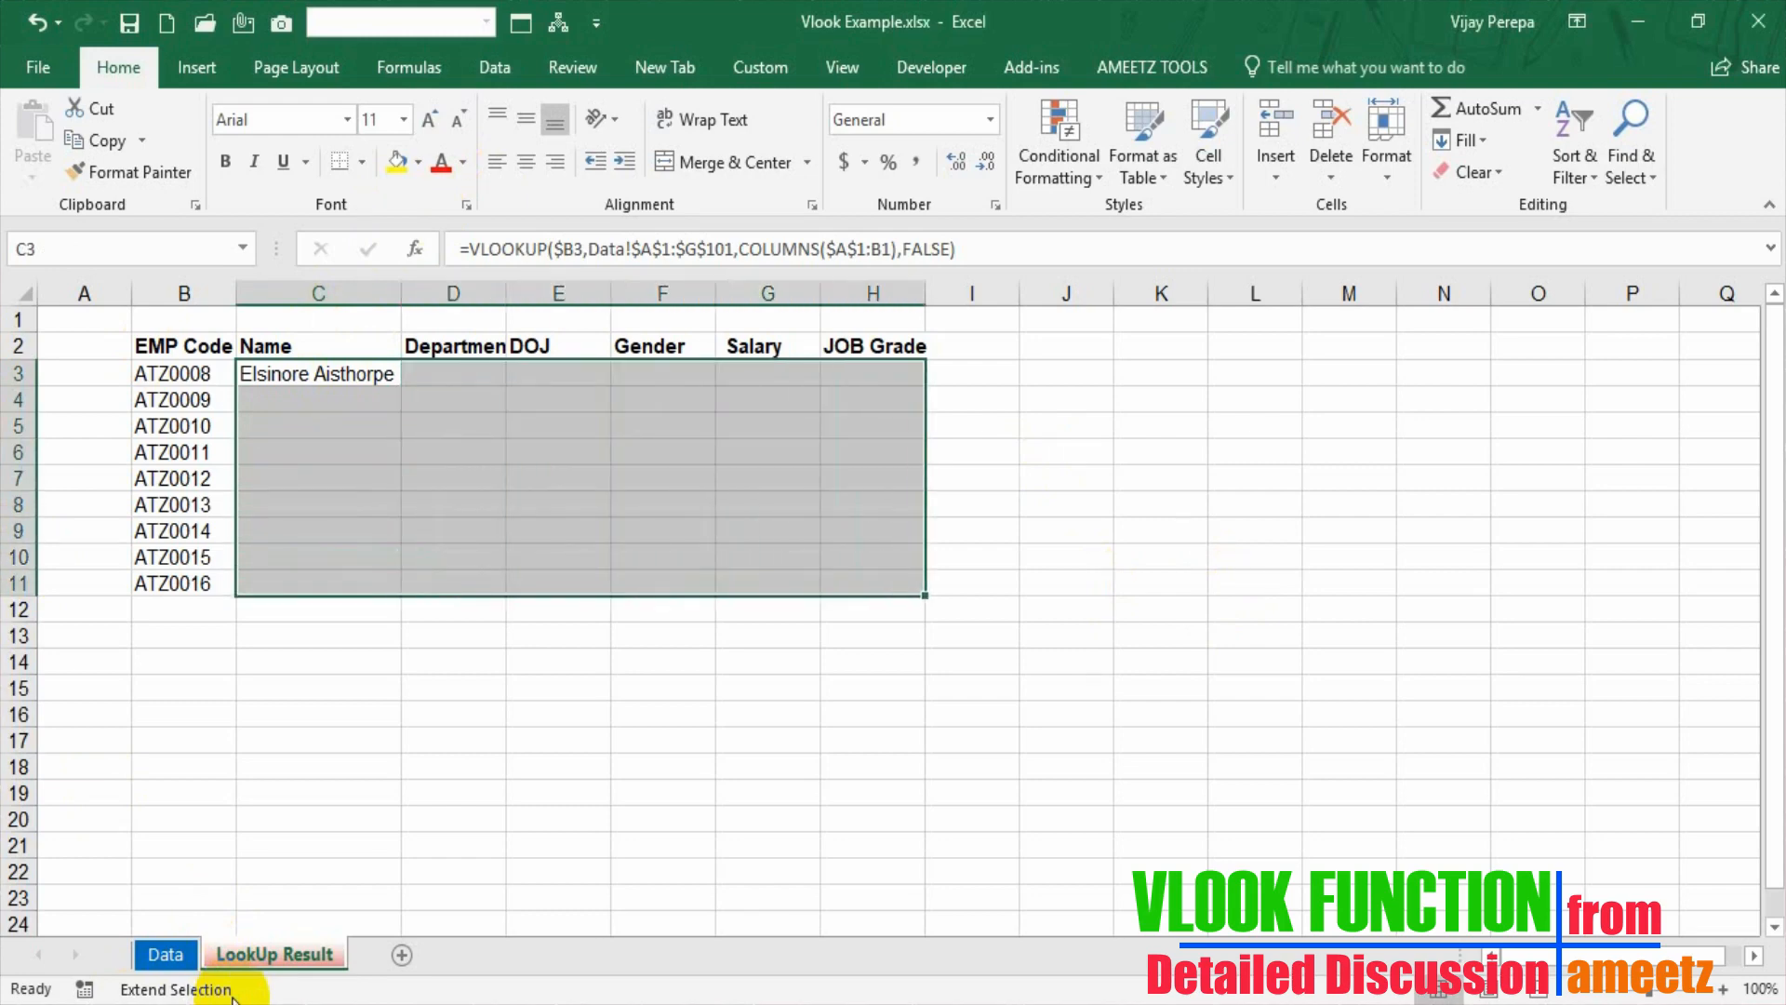
key(ctrl+d)
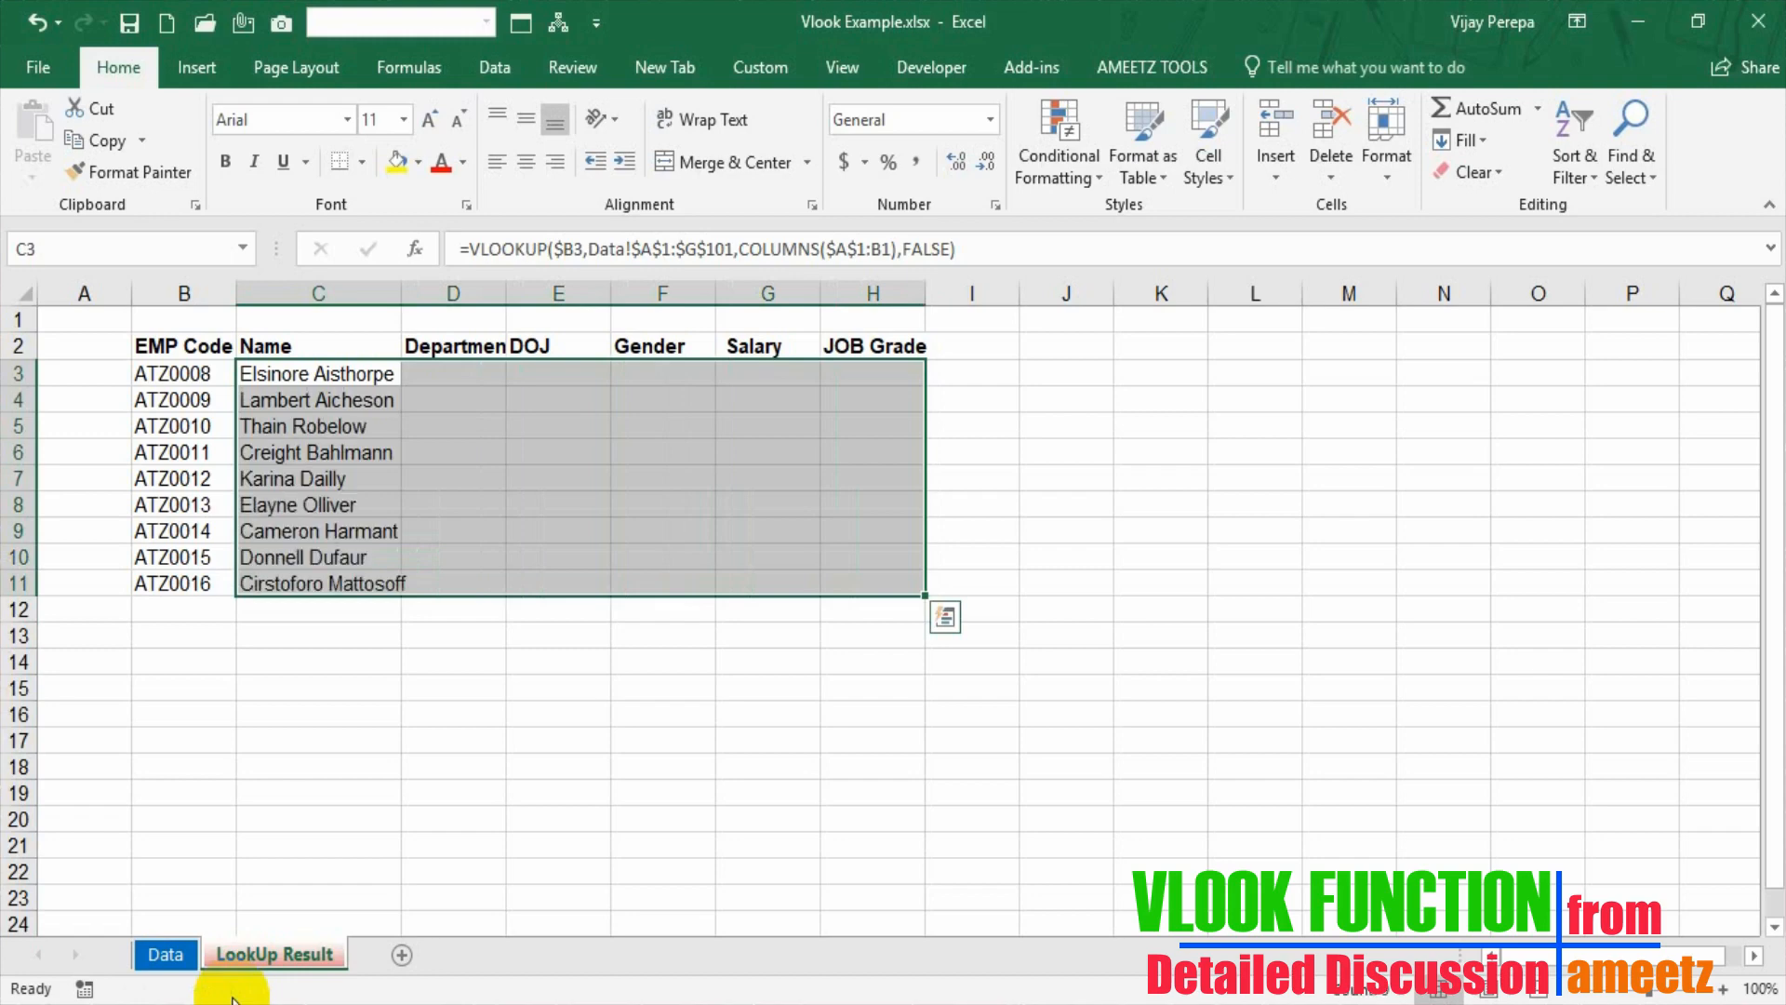
key(ctrl+r)
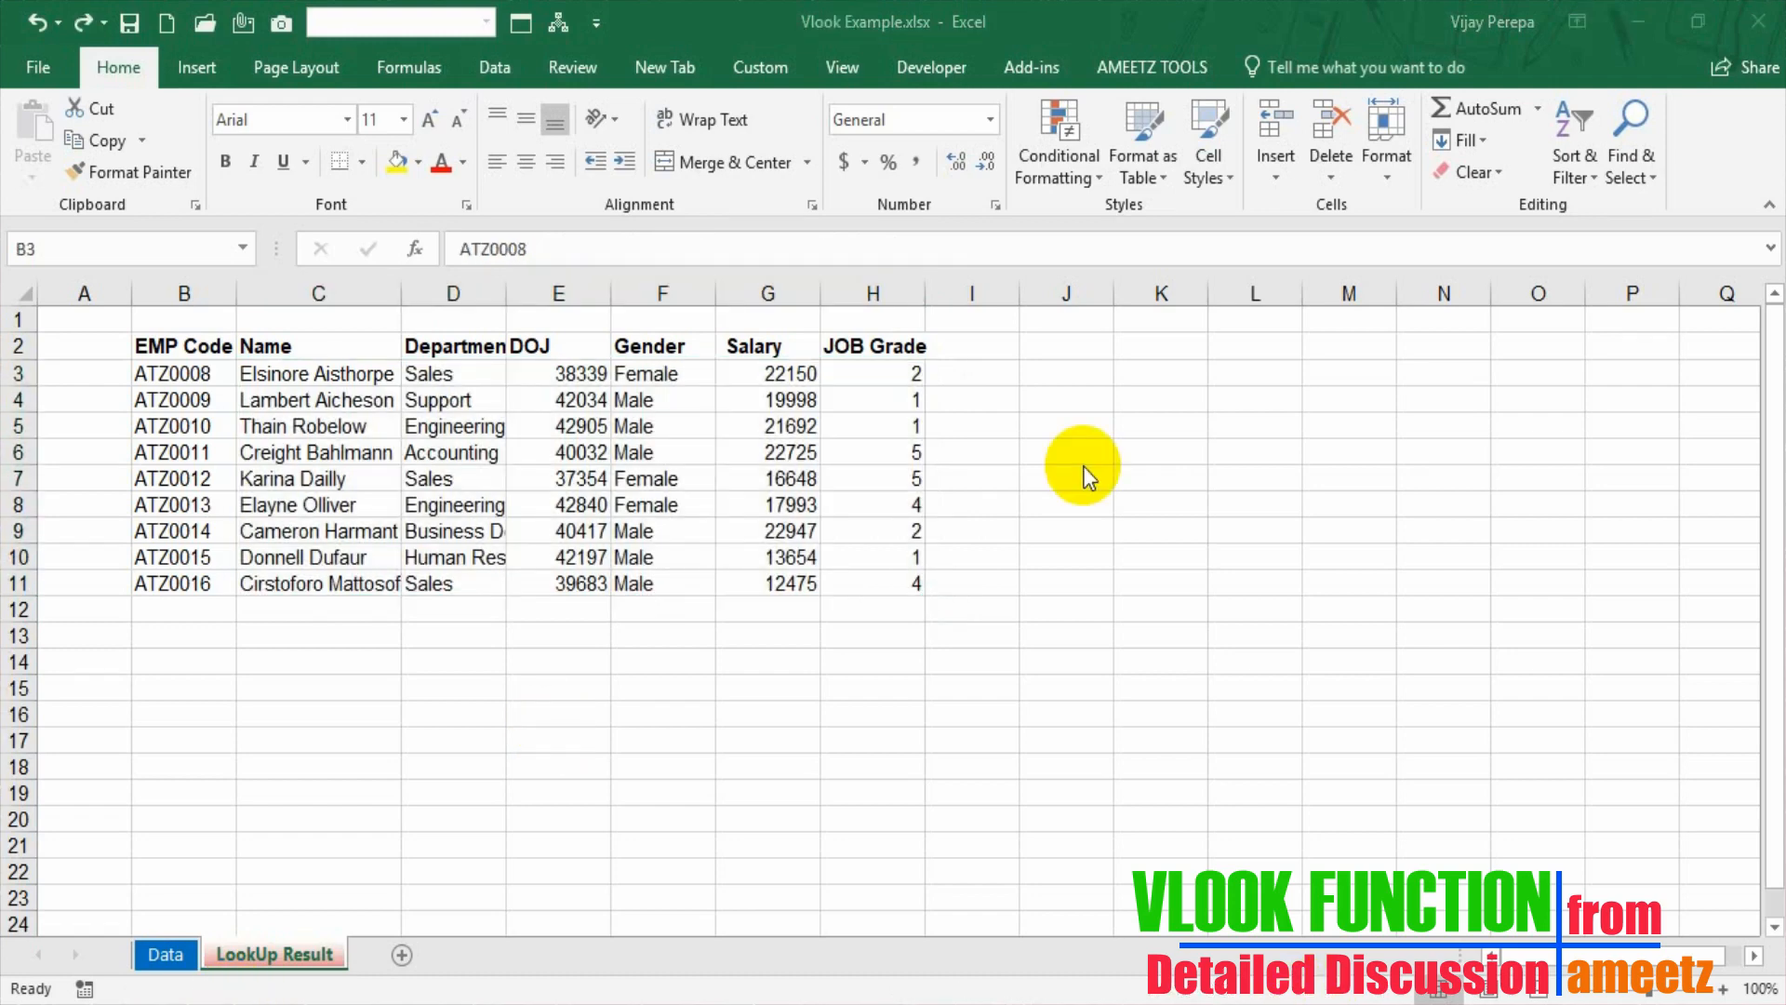
Copy the employee code in A102 of the Data sheet into B3 of the LookUp Result sheet.
click(176, 965)
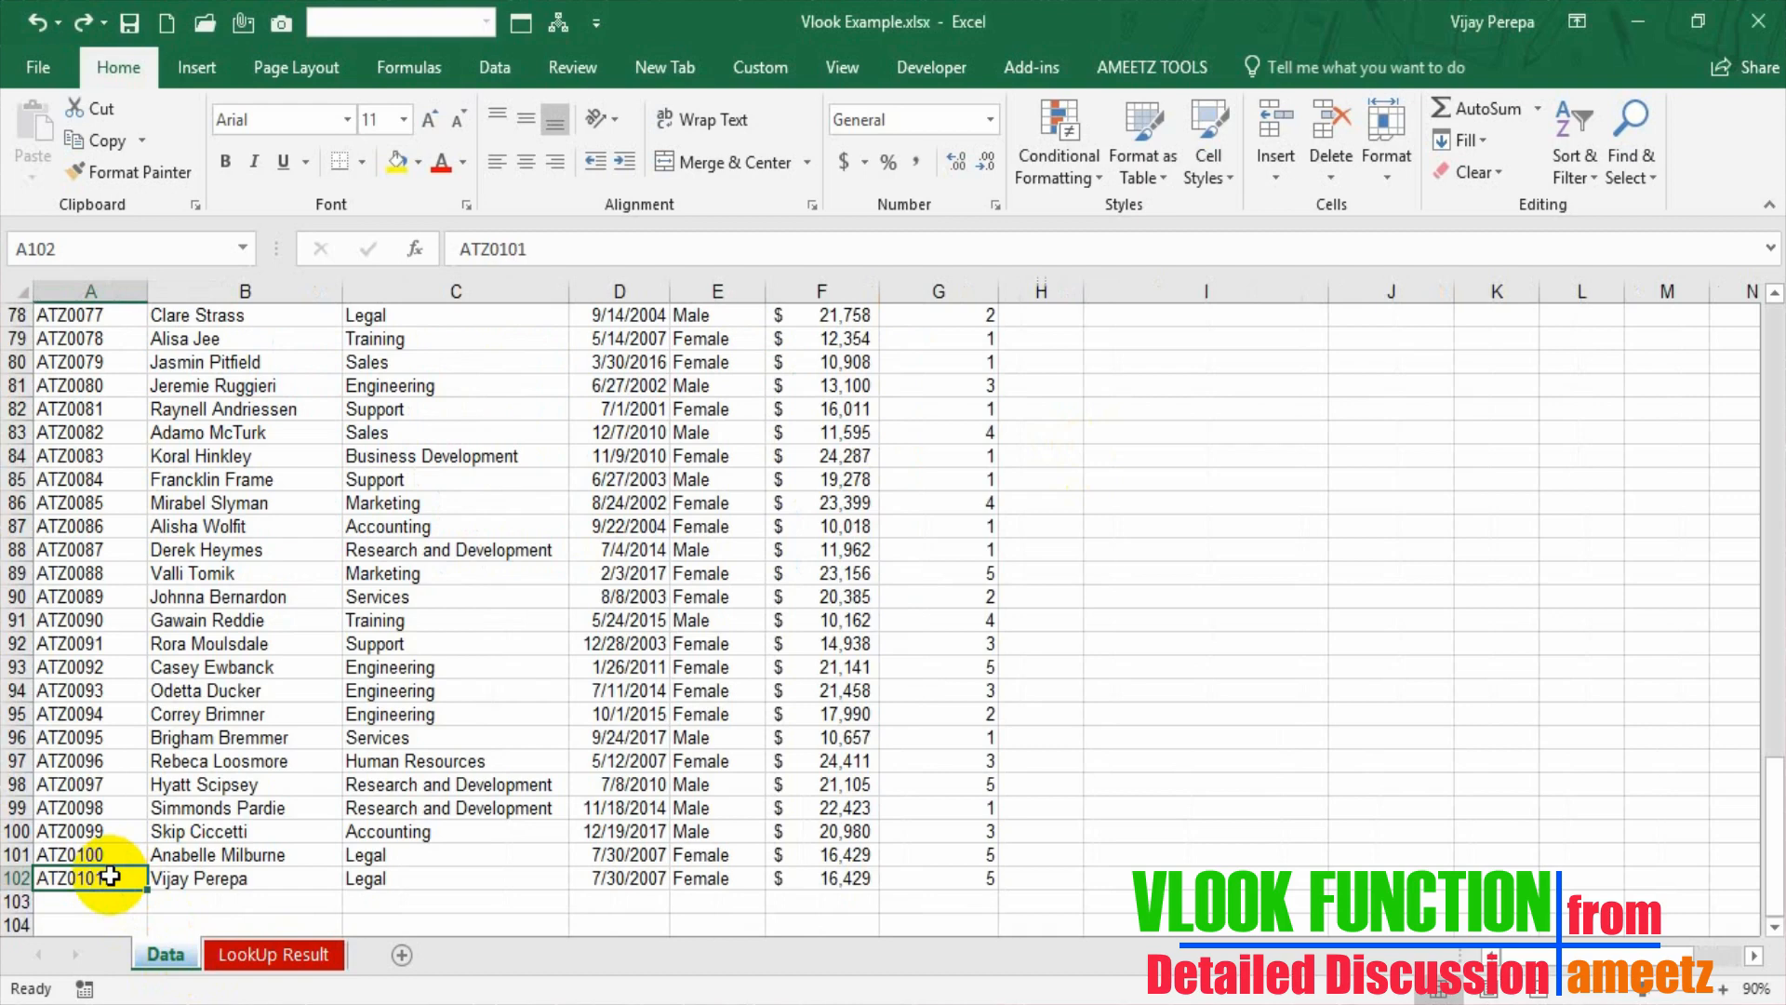
key(ctrl+c)
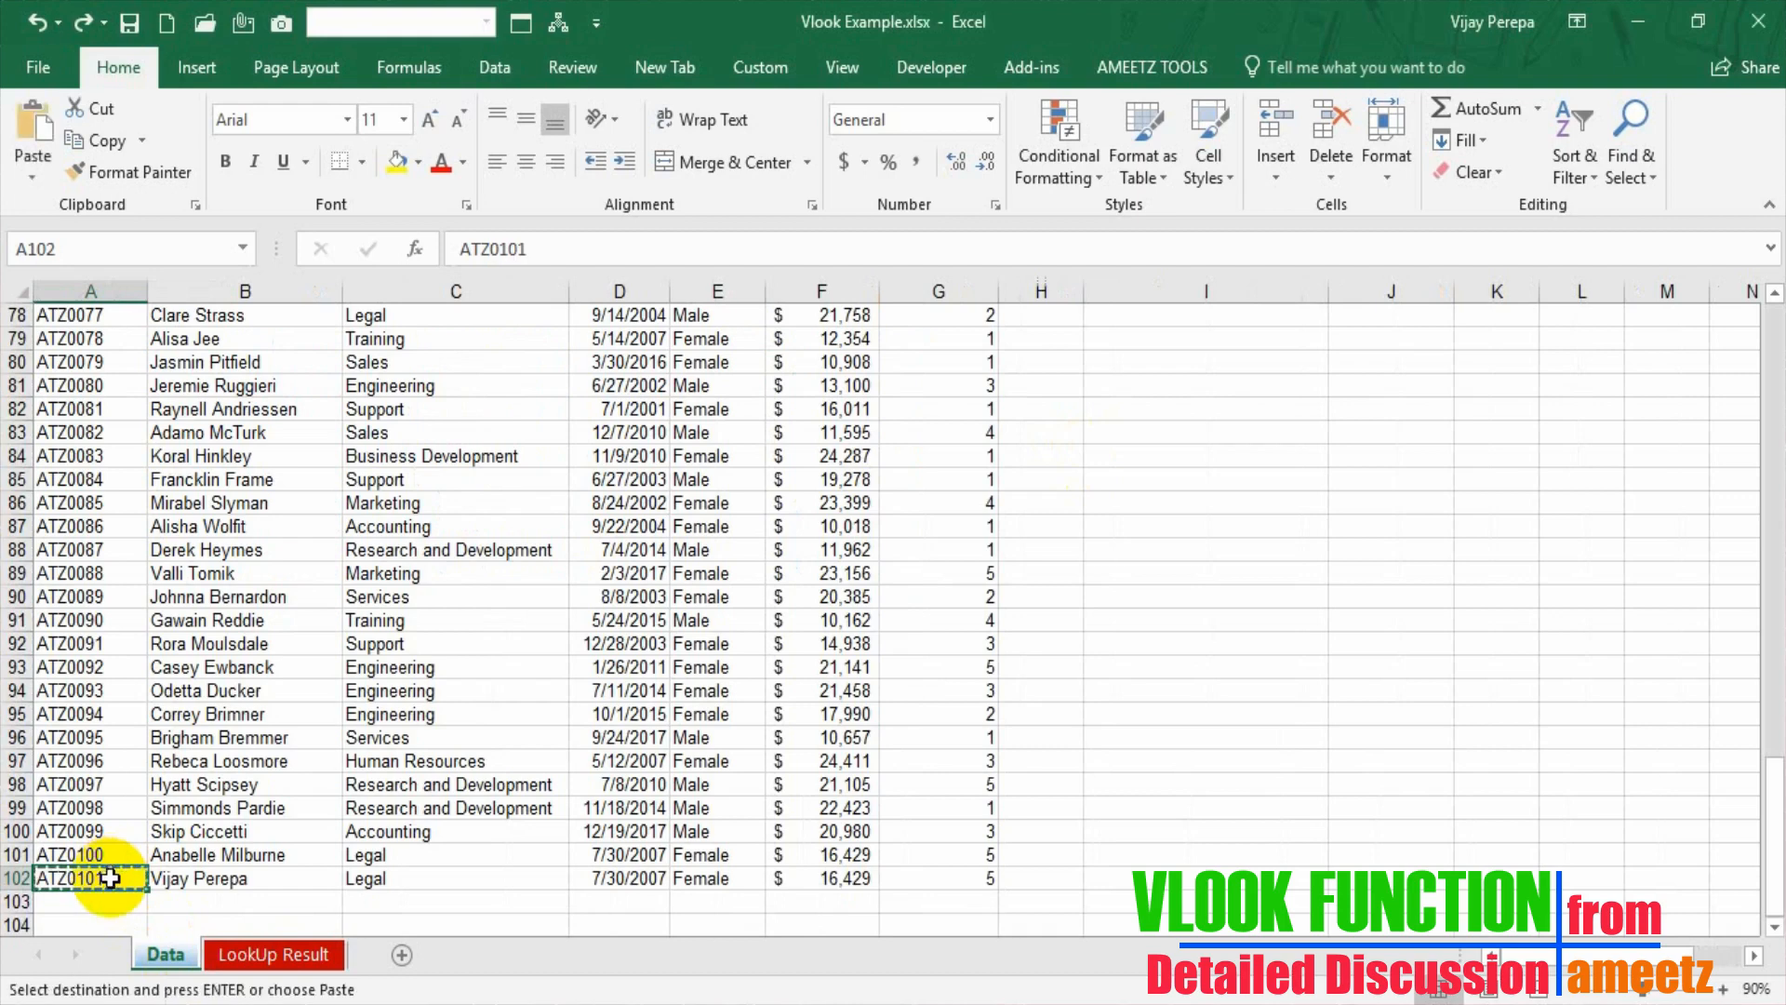
click(246, 955)
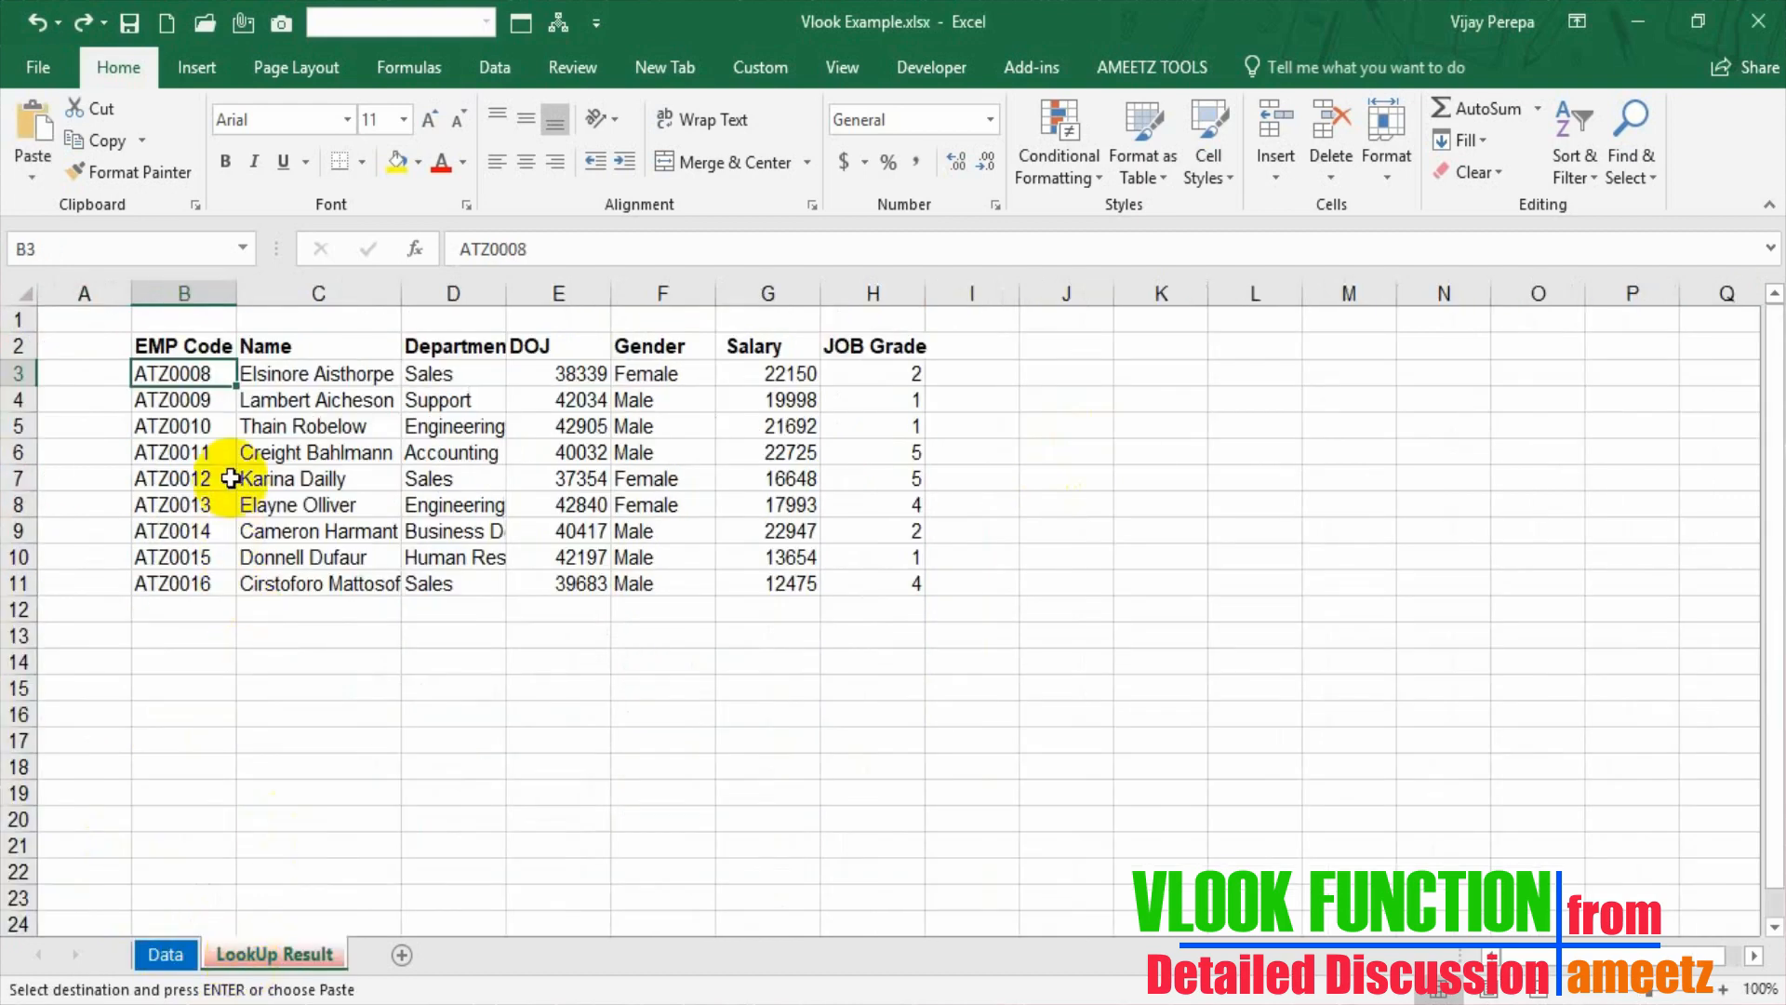
key(ctrl+v)
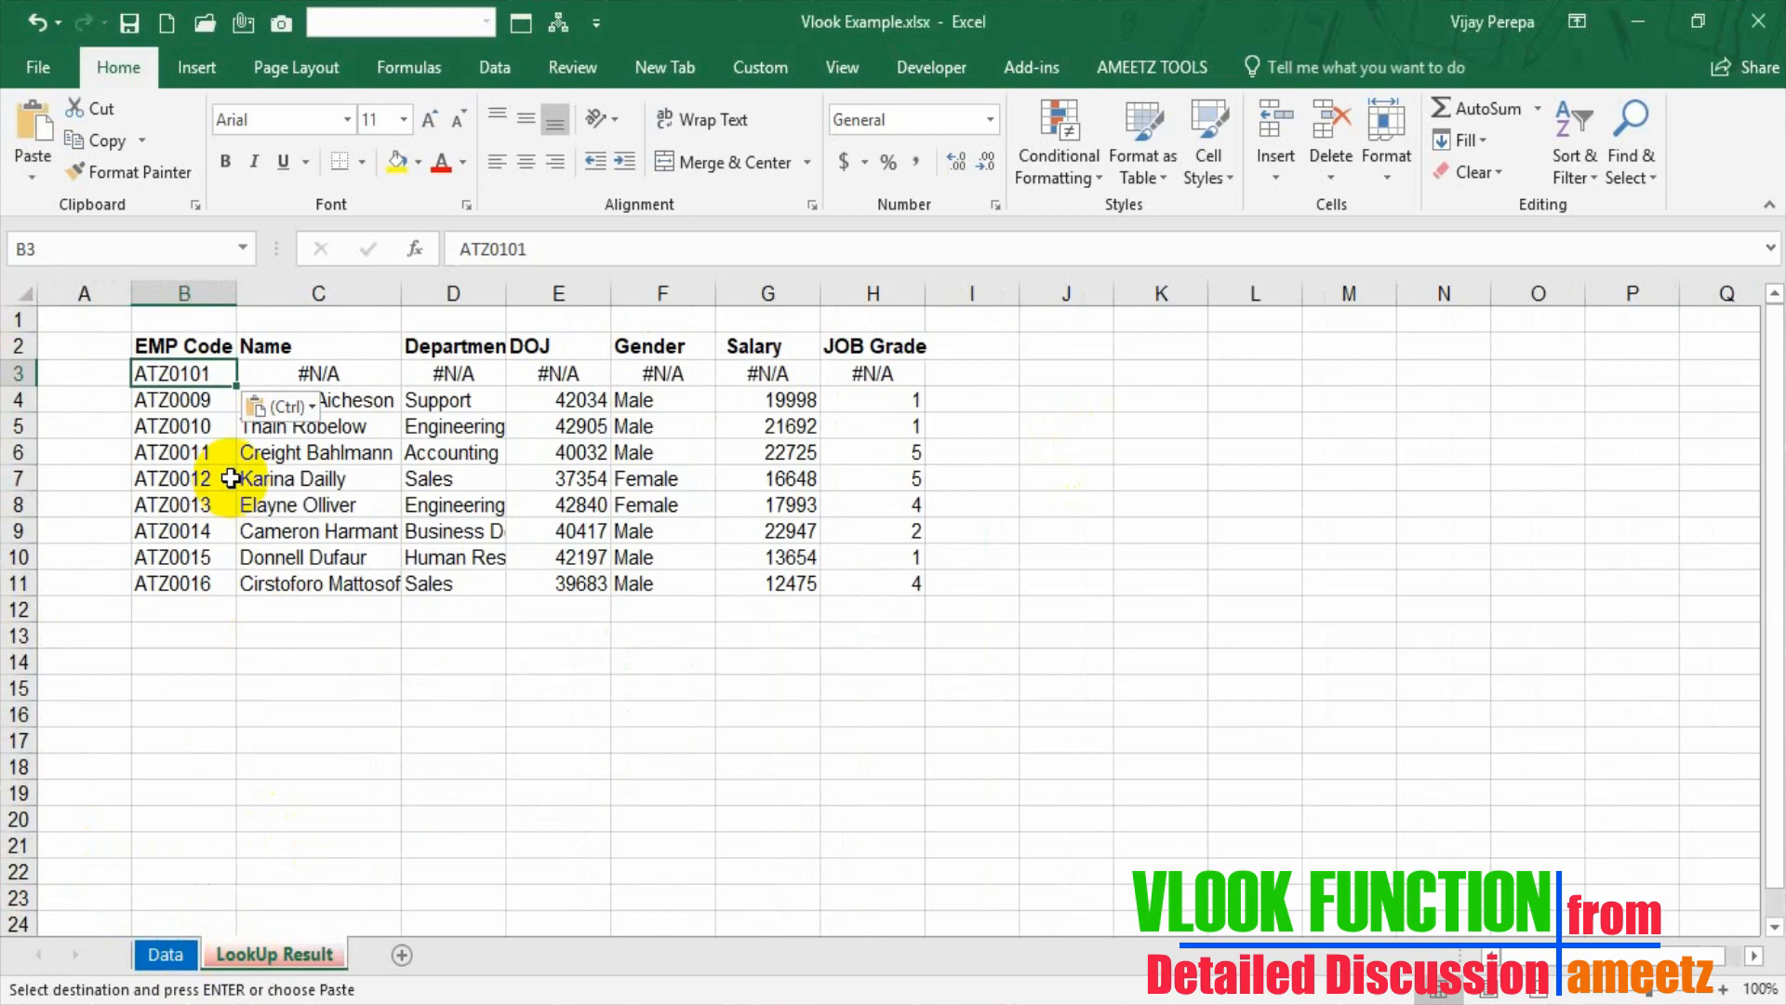
Extend the table array in the C3 formula to Data!$A$1:$G$102.
key(Right)
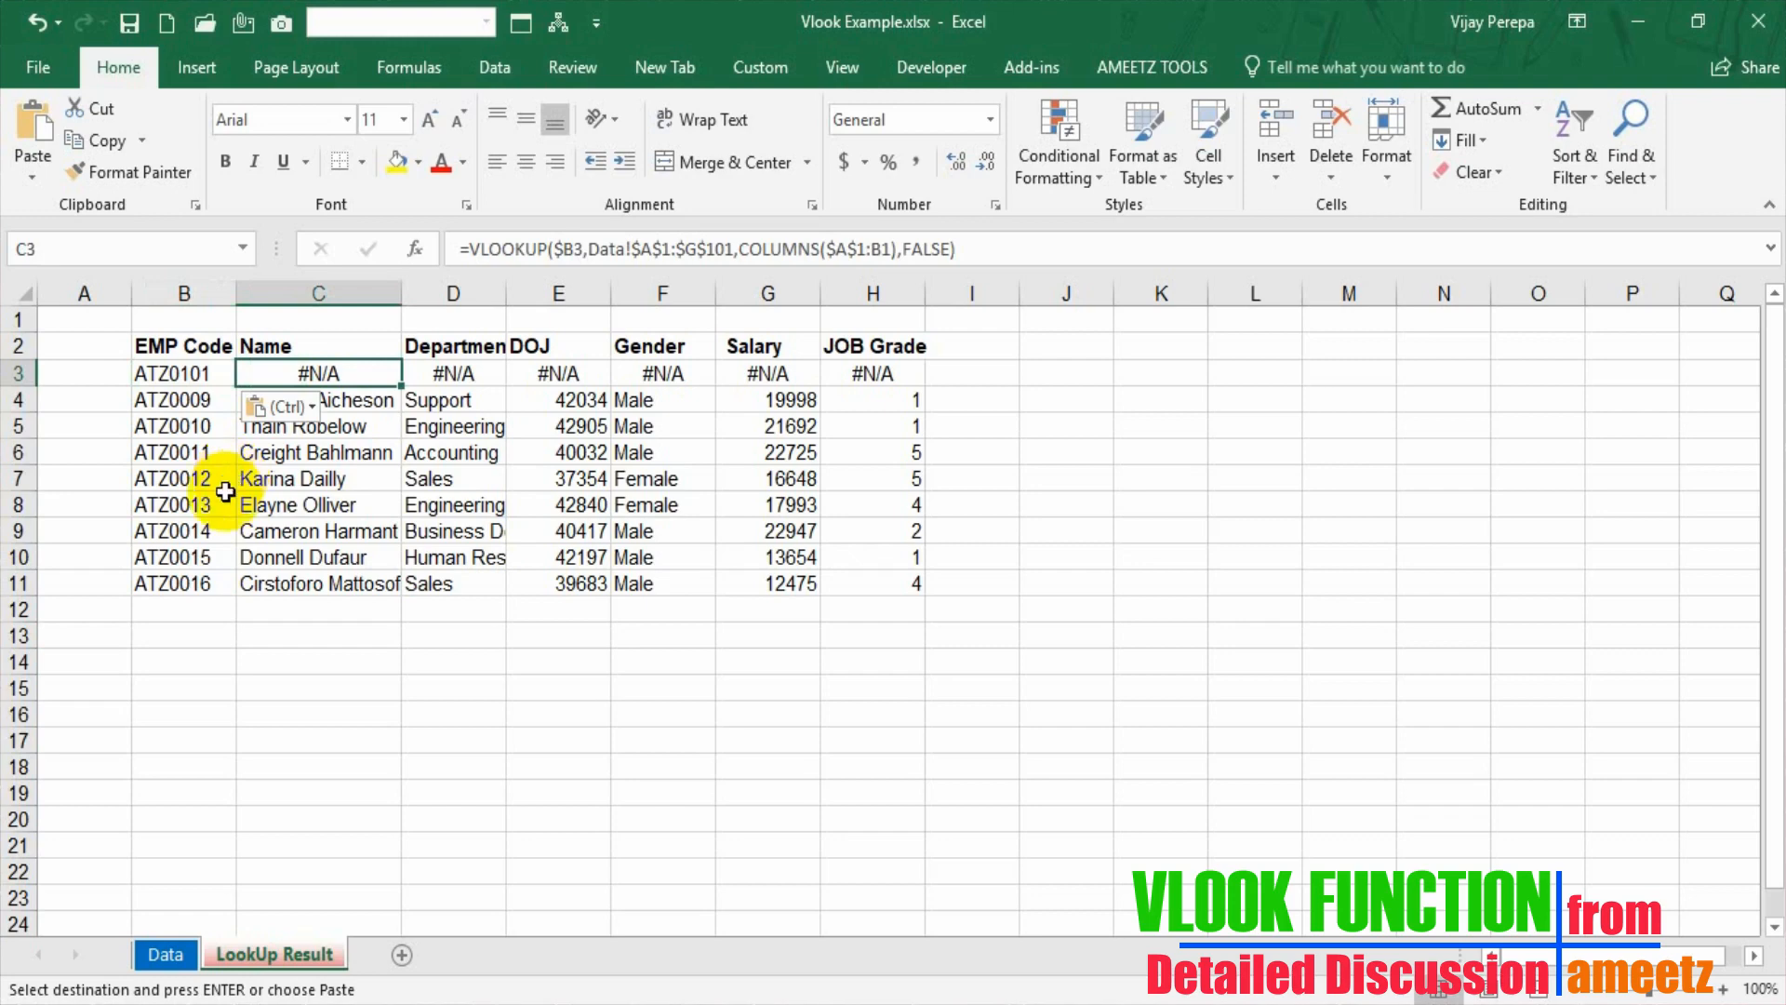
click(735, 246)
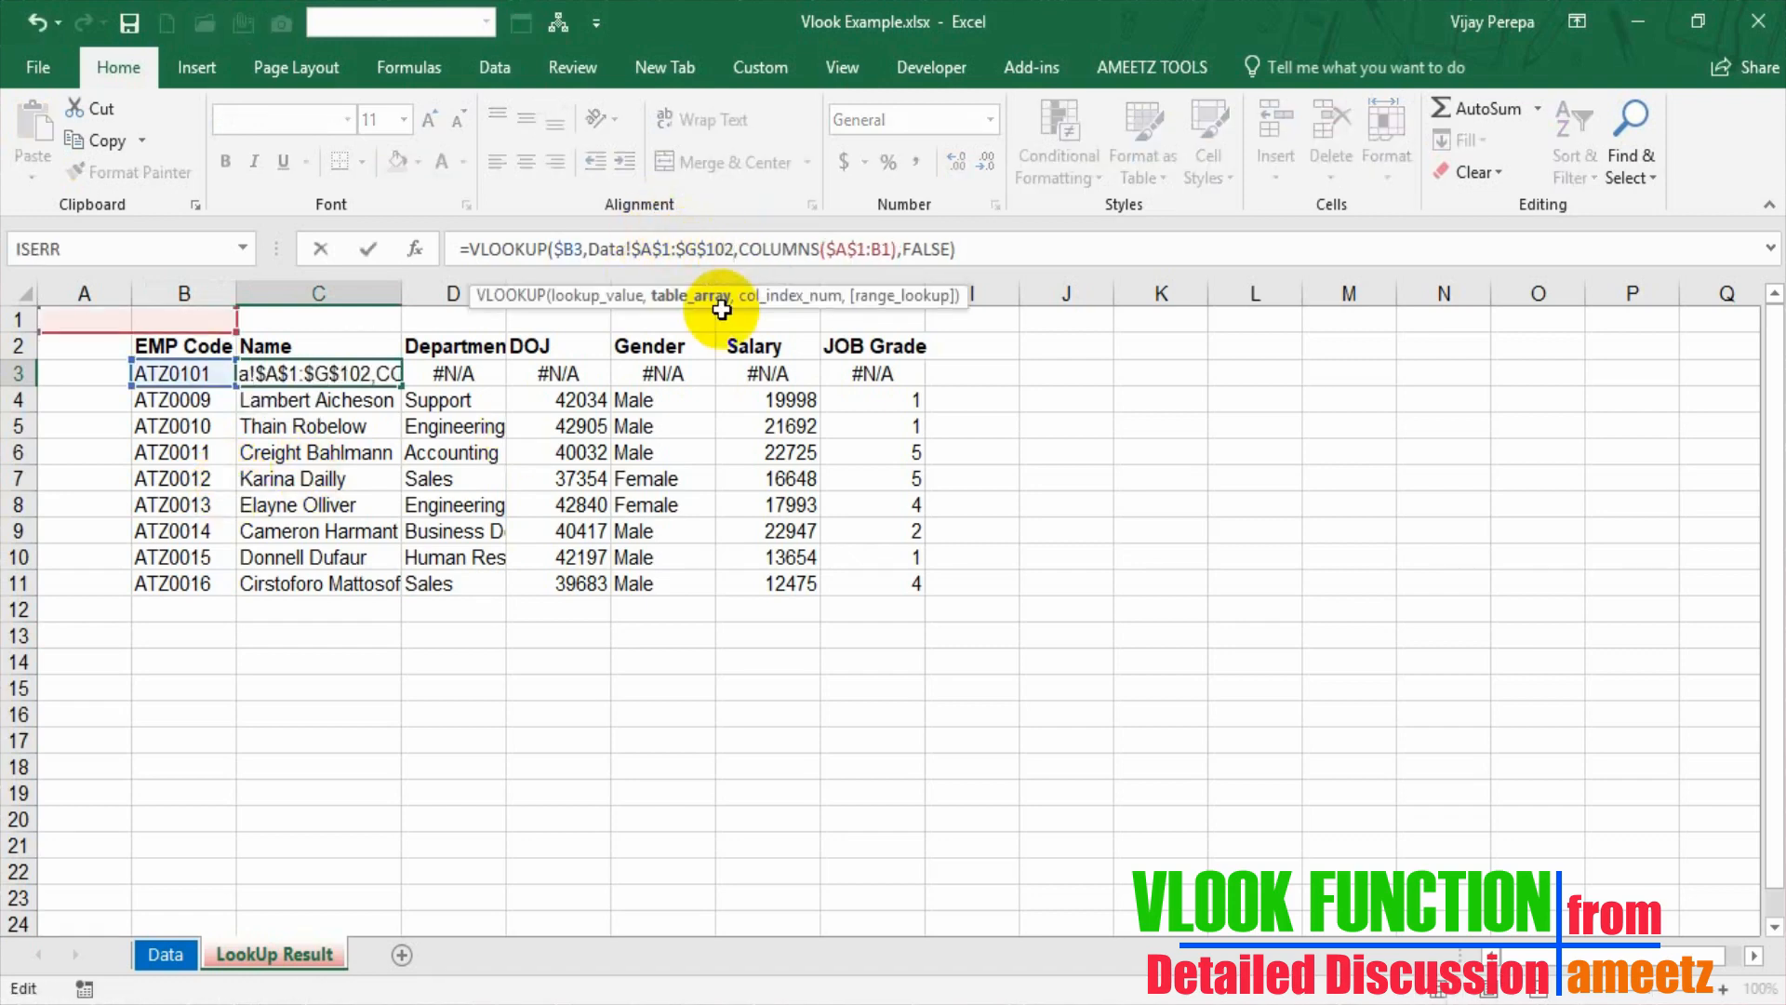
key(Return)
Fill the updated C3 formula right through the JOB Grade column in row 3.
key(Up)
key(shift+Right)
key(shift+Right)
key(shift+Right)
key(shift+Right)
key(shift+Right)
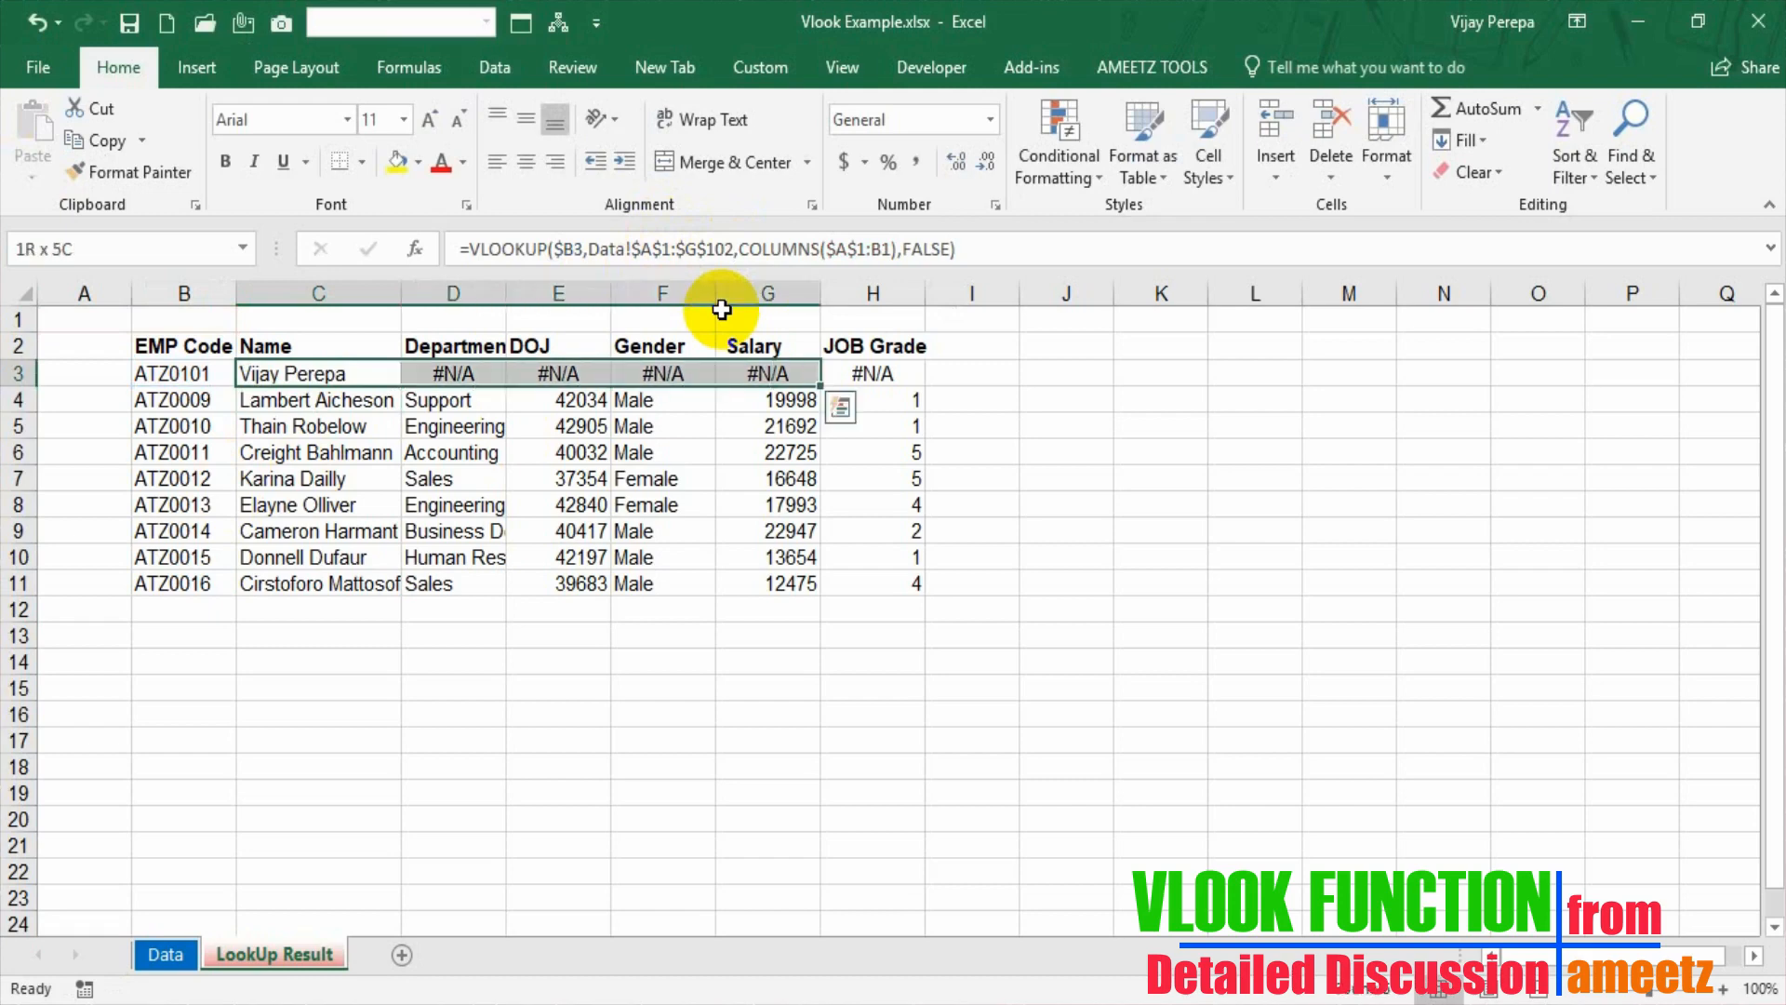
key(ctrl+r)
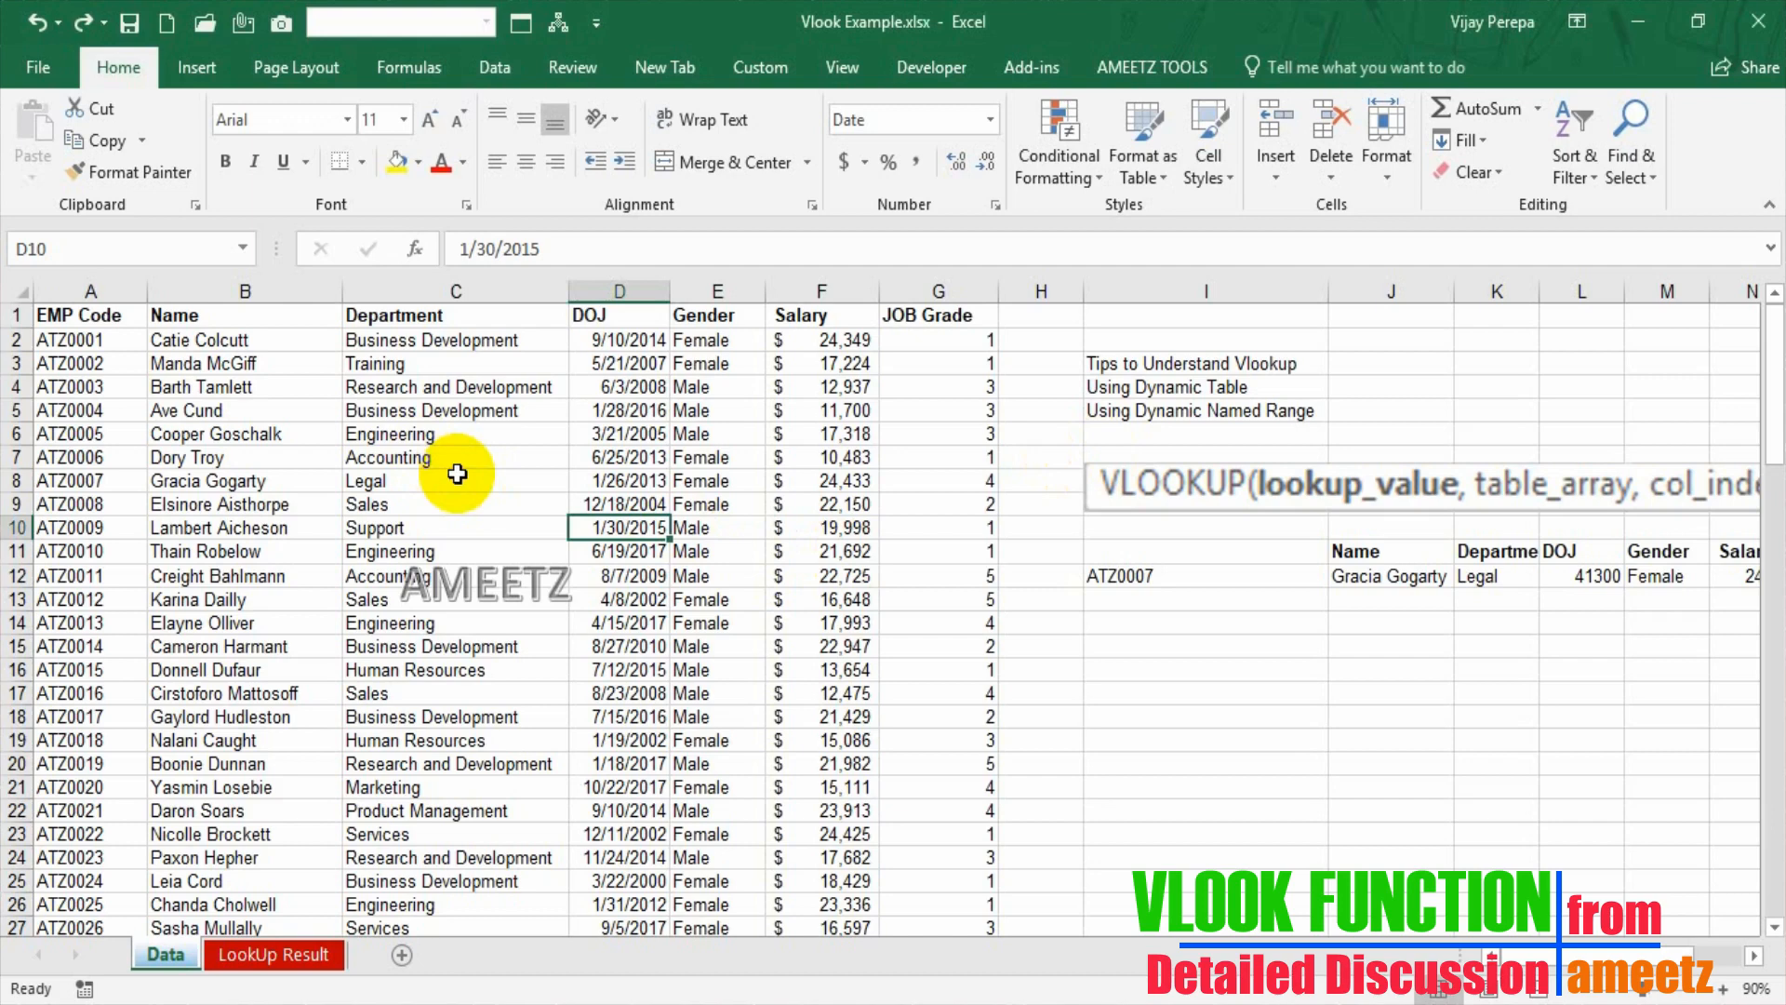
Convert the employee data range A1:G102 on the Data sheet into a table with headers.
click(491, 477)
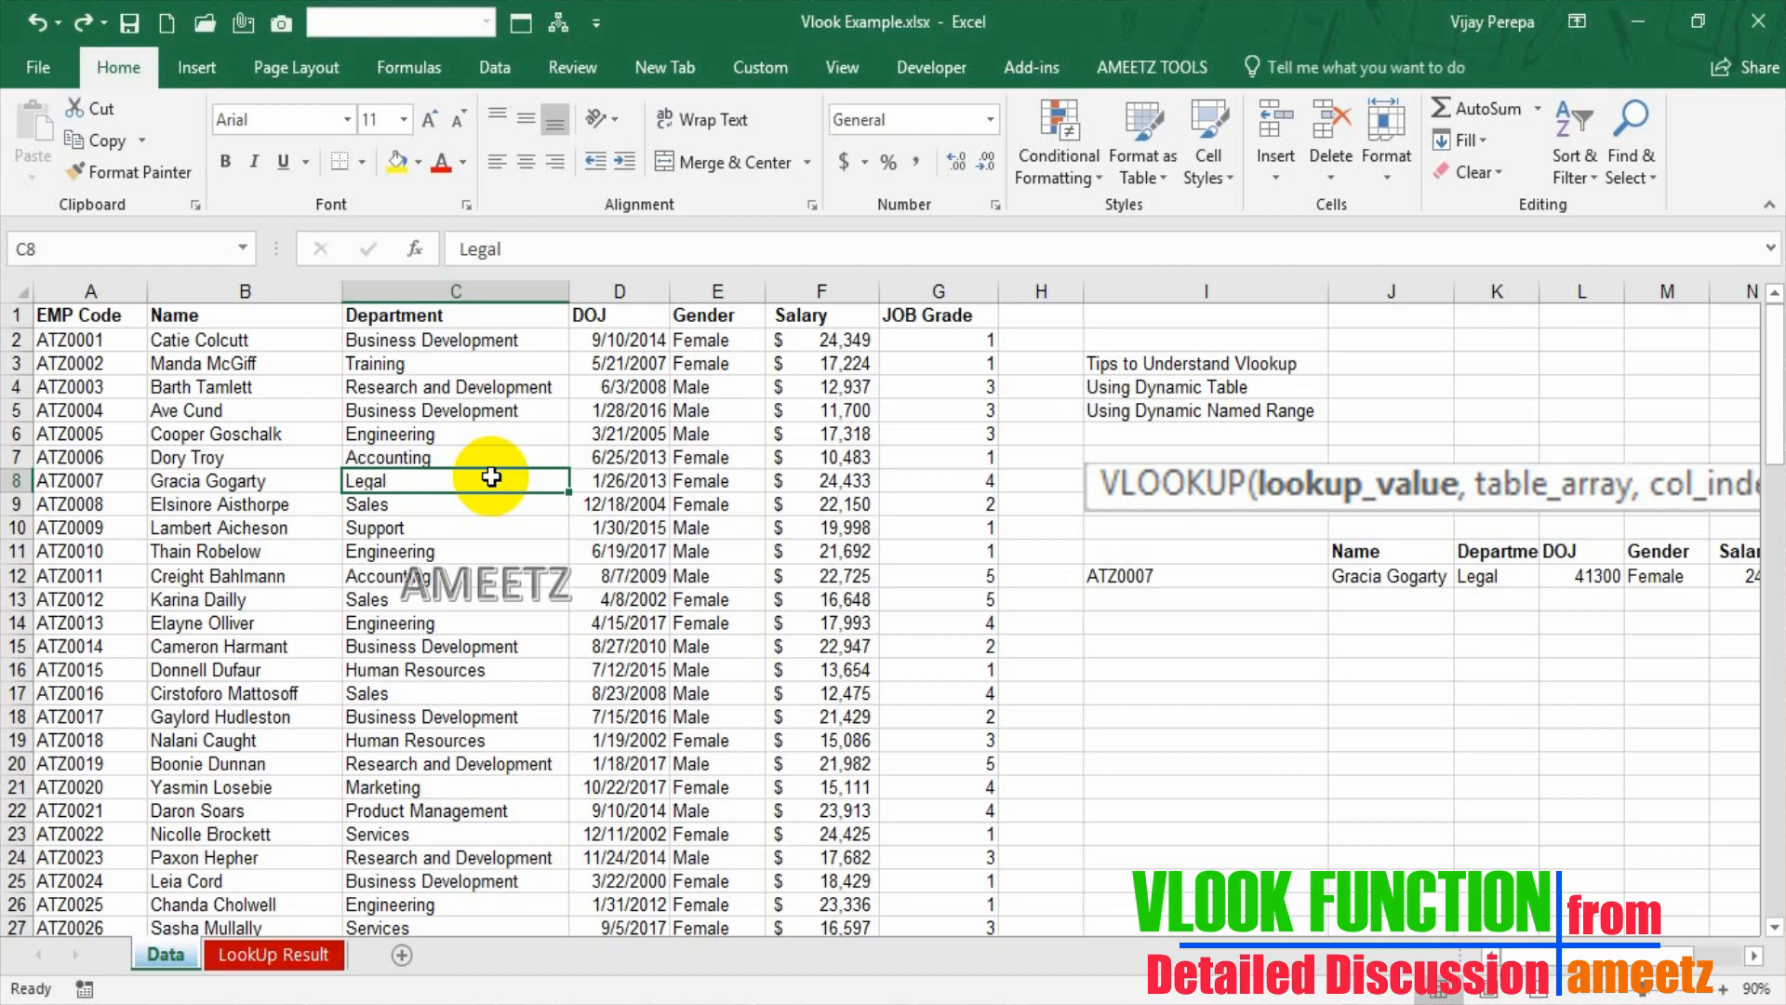
key(ctrl+t)
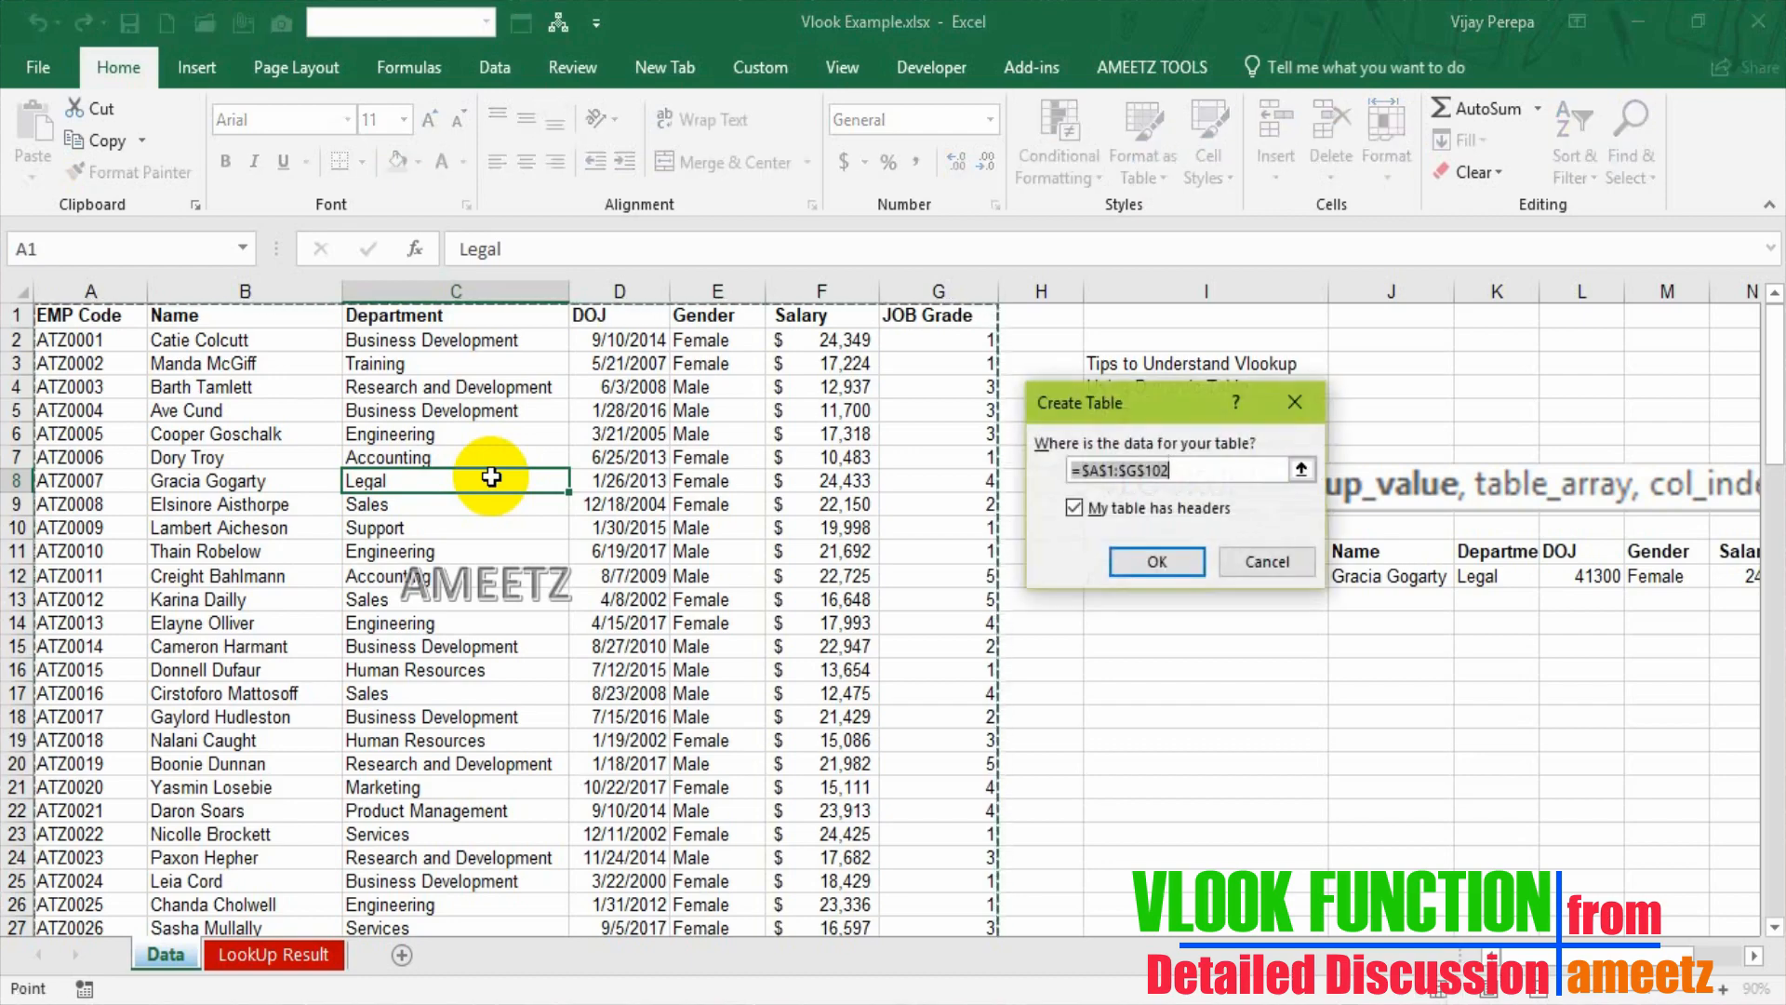
key(Return)
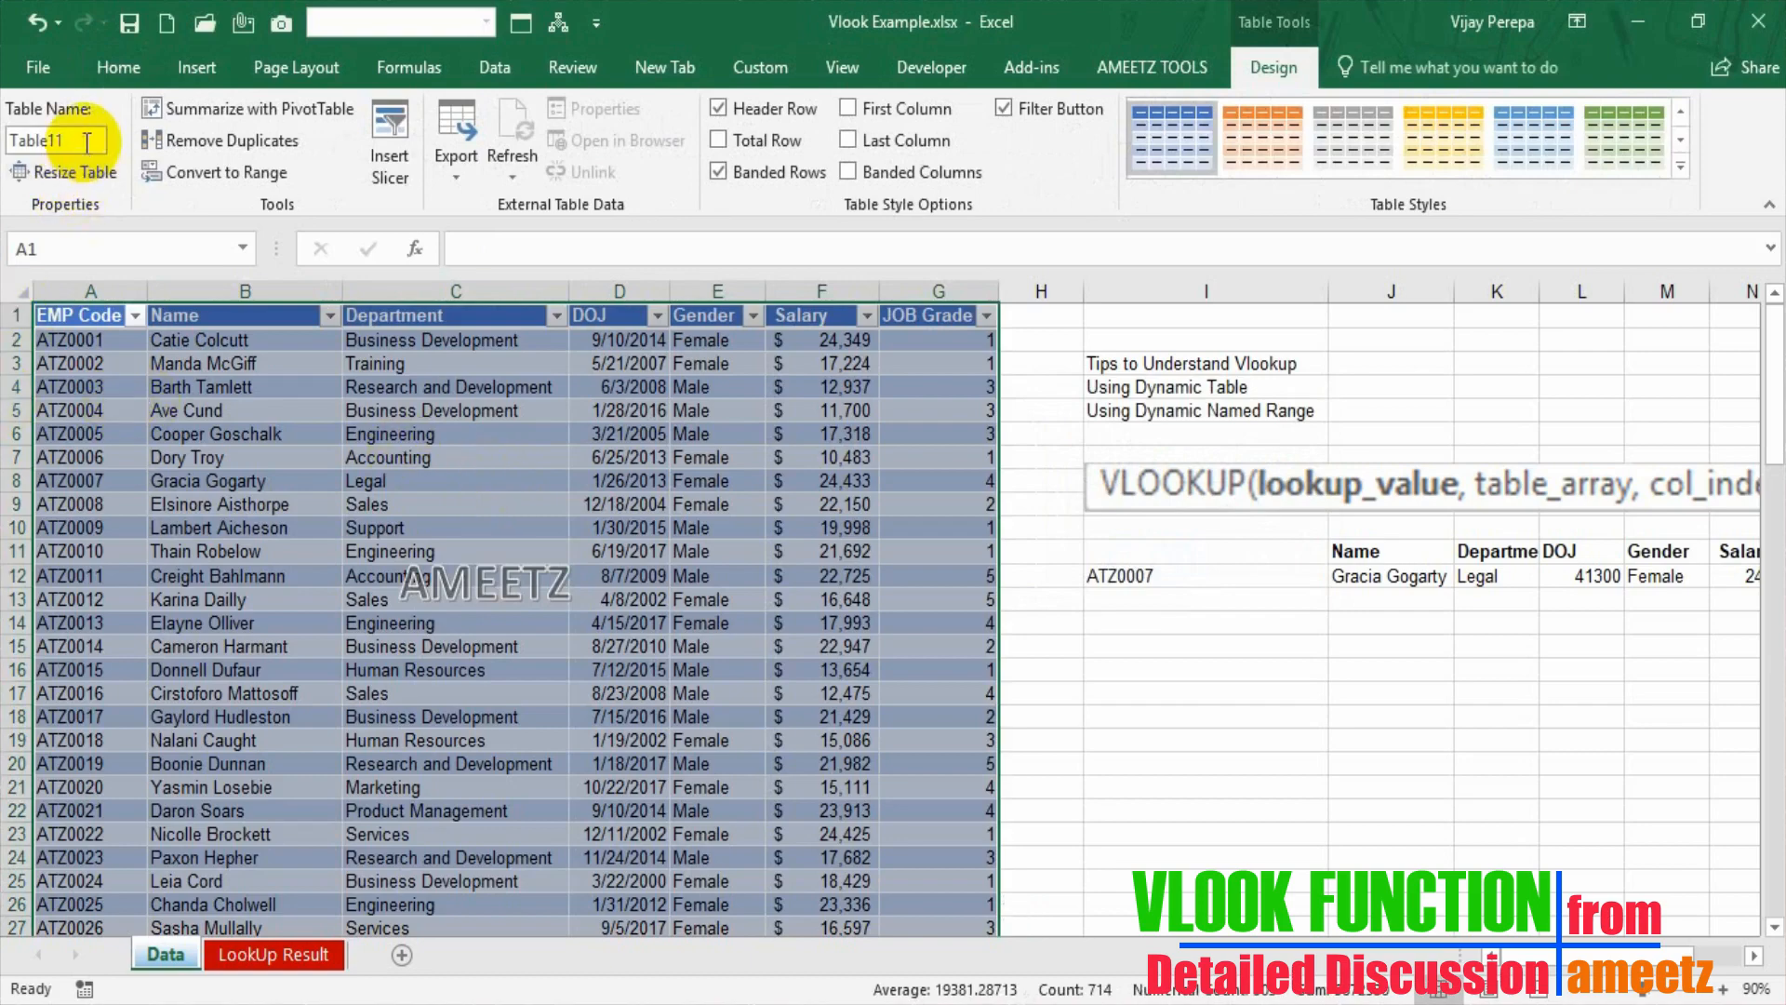
Rename the employee data table as Salary.
click(20, 139)
click(513, 456)
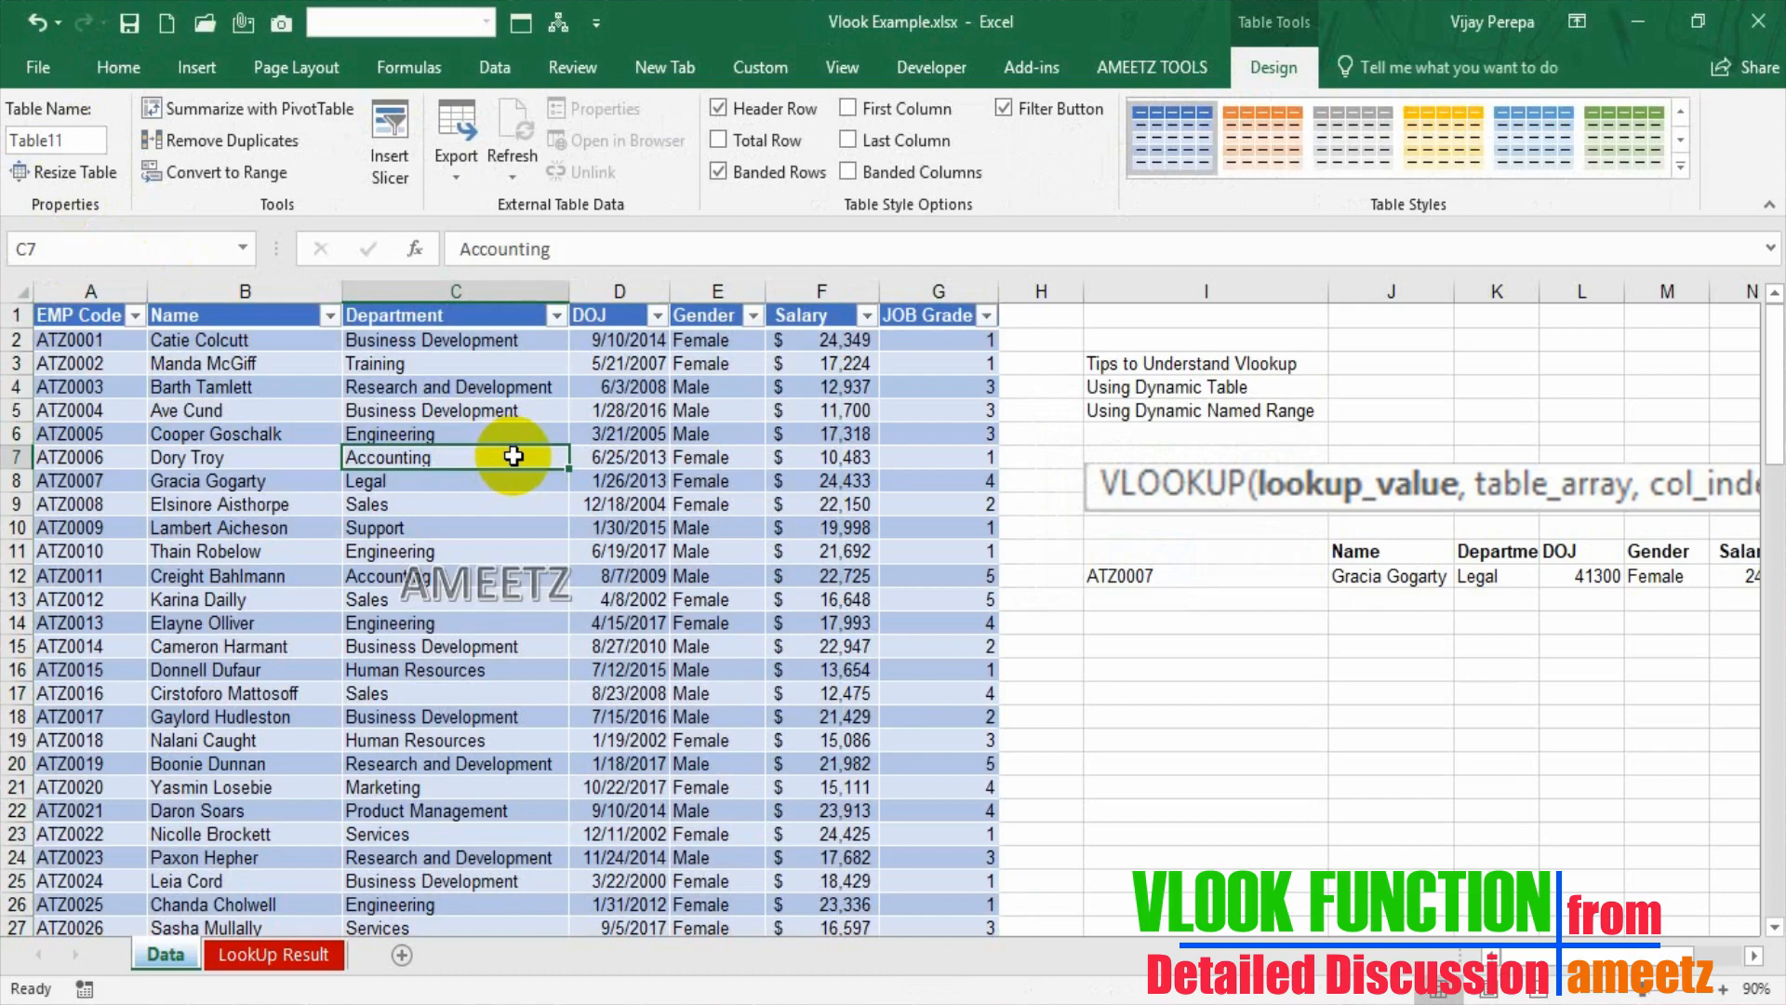
key(alt)
key(j)
key(t)
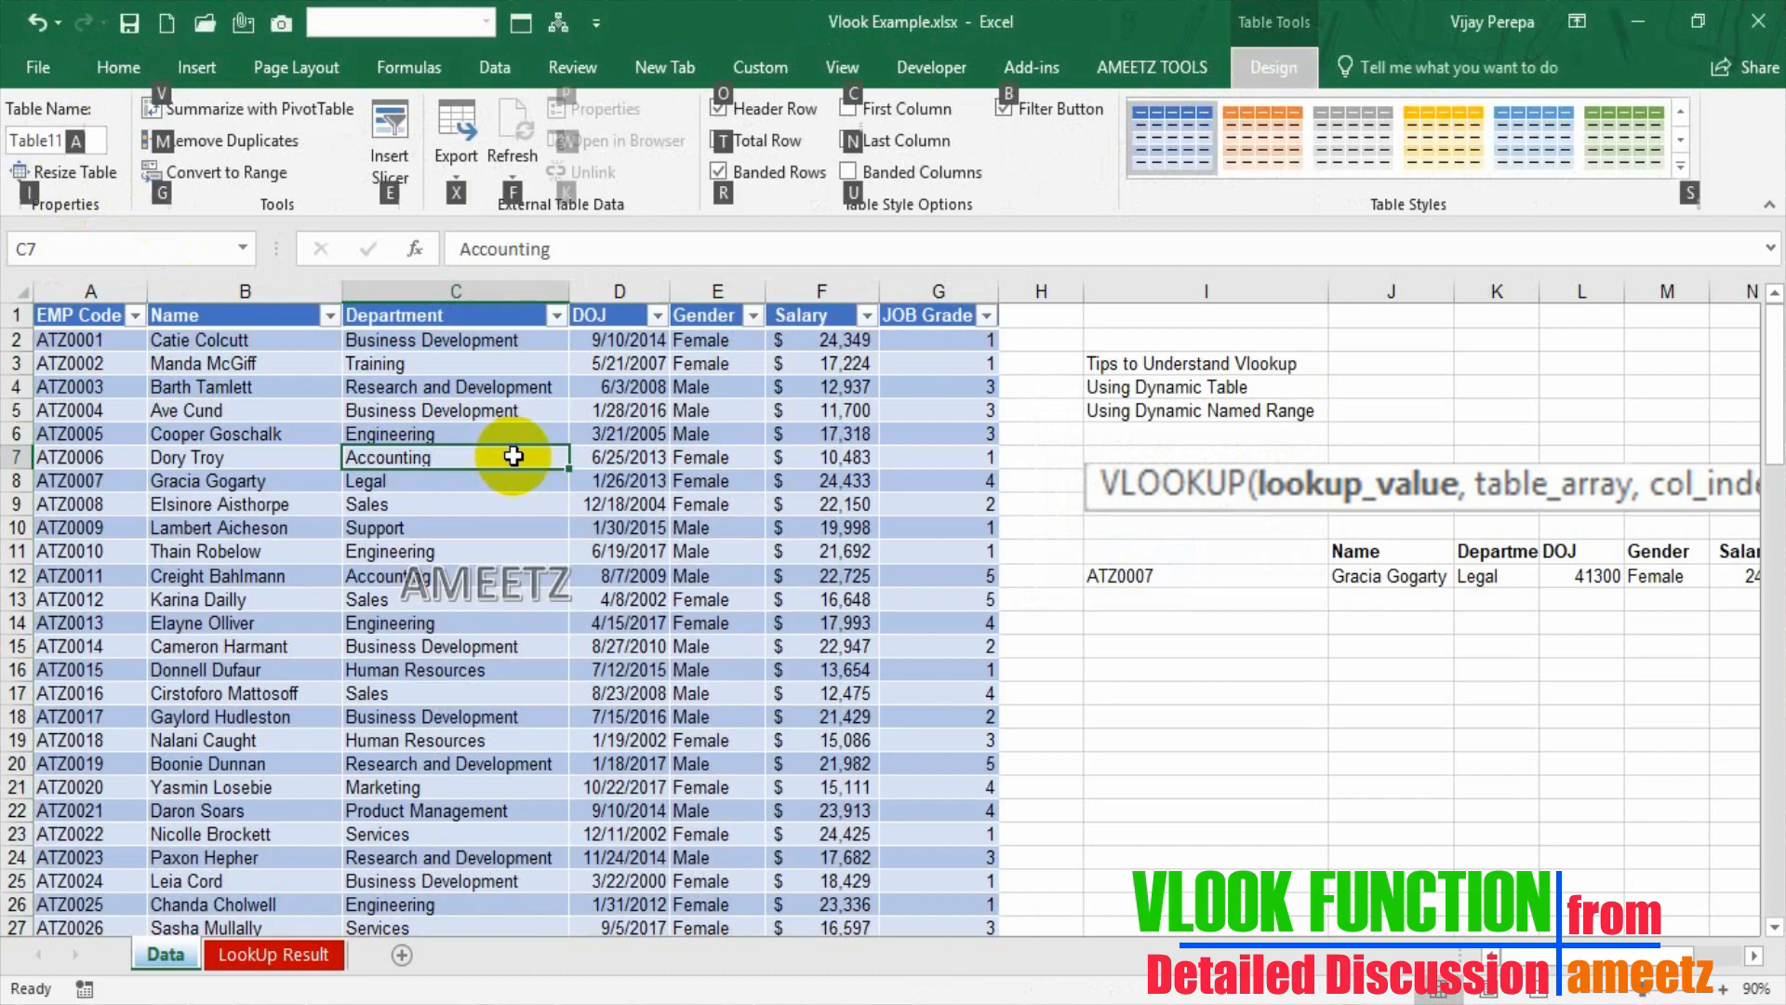
key(a)
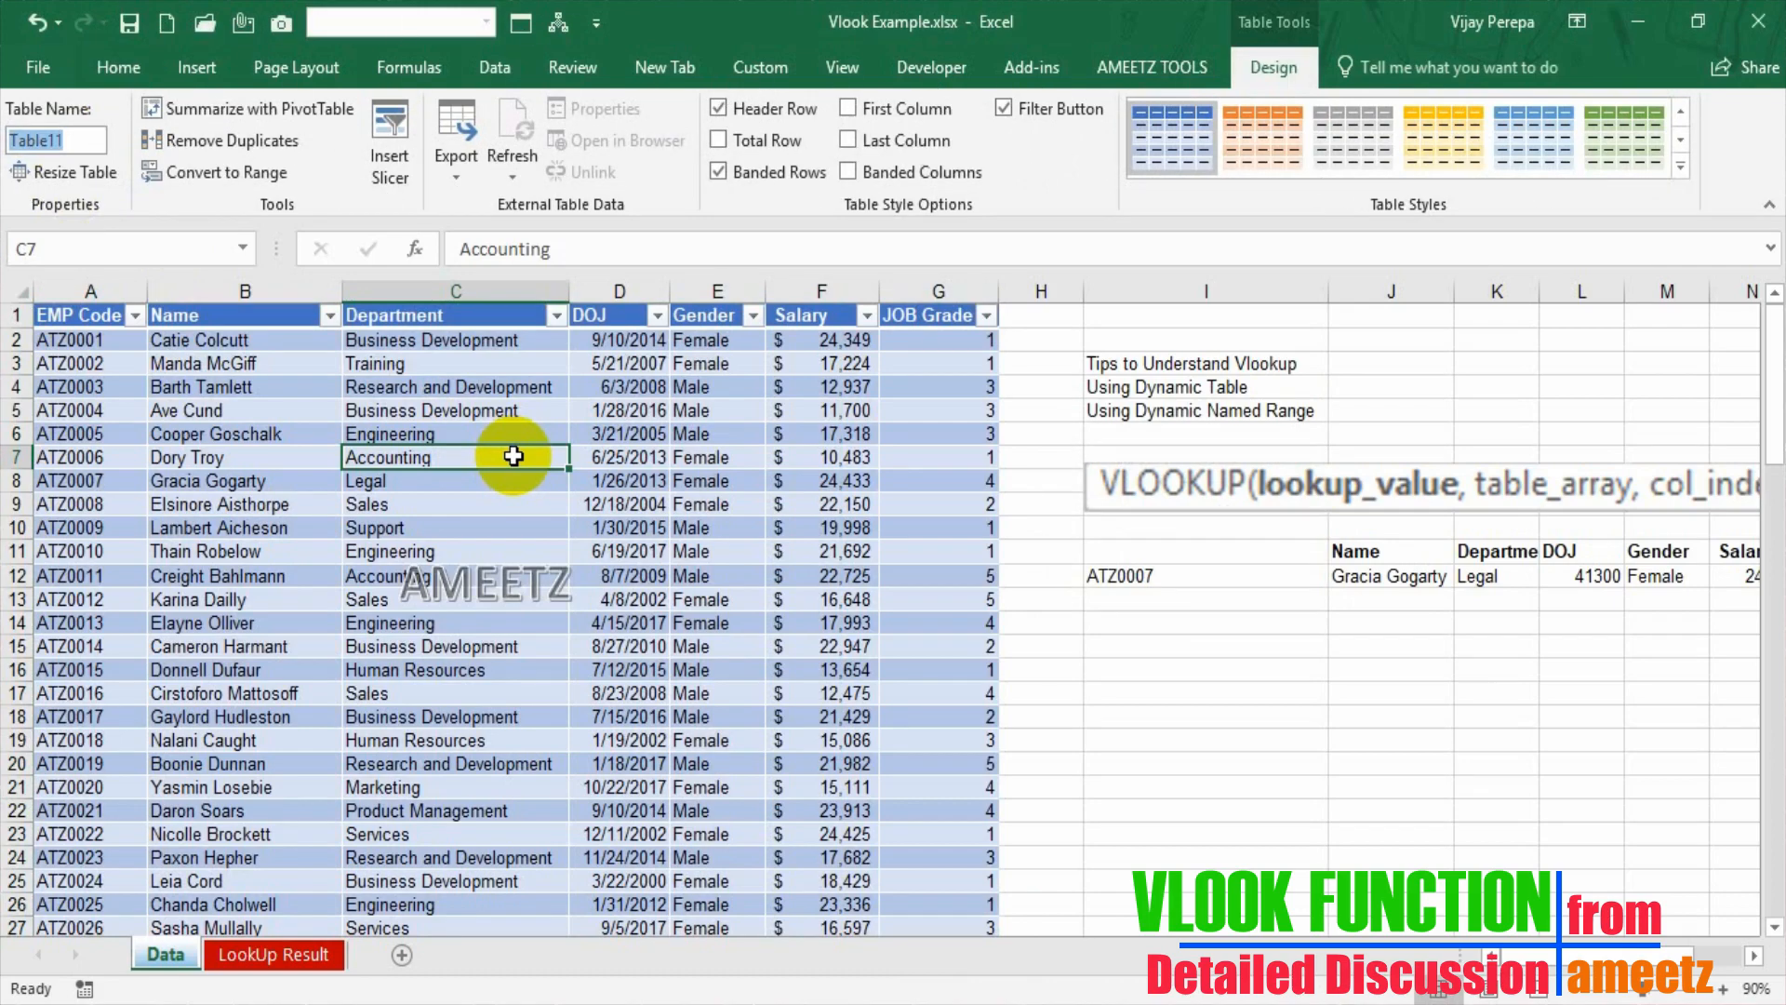
text(Salary)
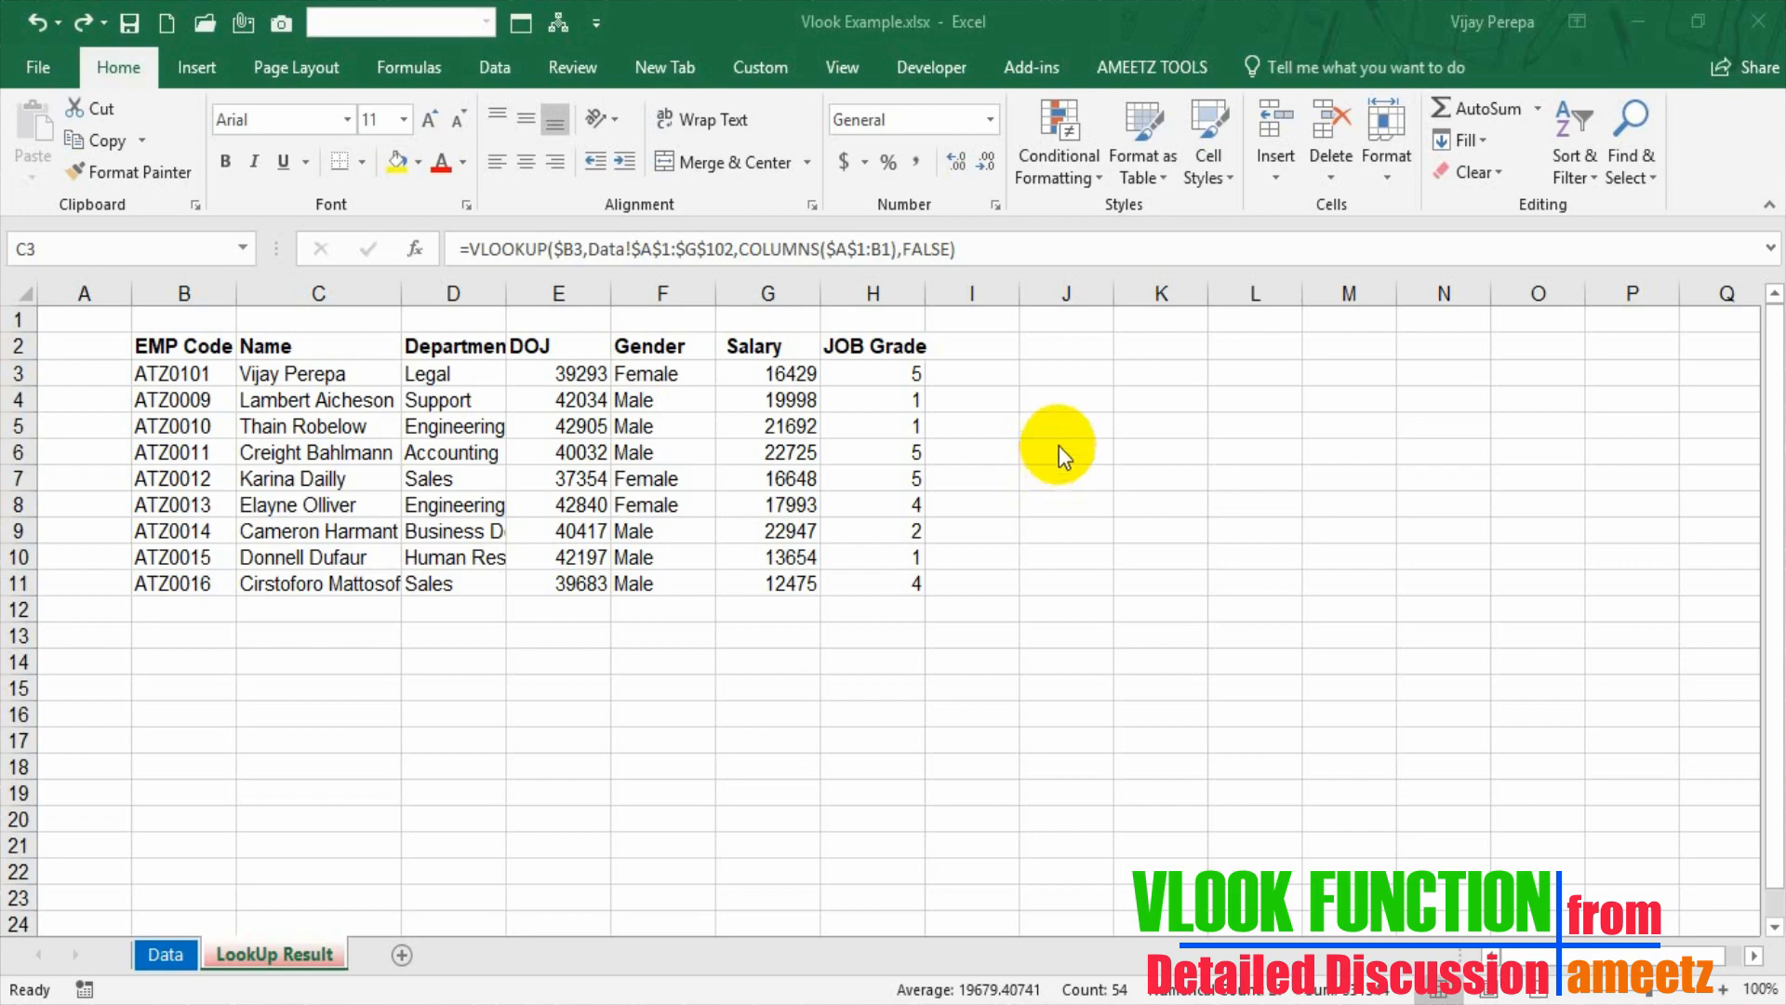
Clear the existing lookup results in C3:H11 of the LookUp Result sheet.
key(ctrl+shift+End)
click(354, 381)
drag(353, 382, 849, 572)
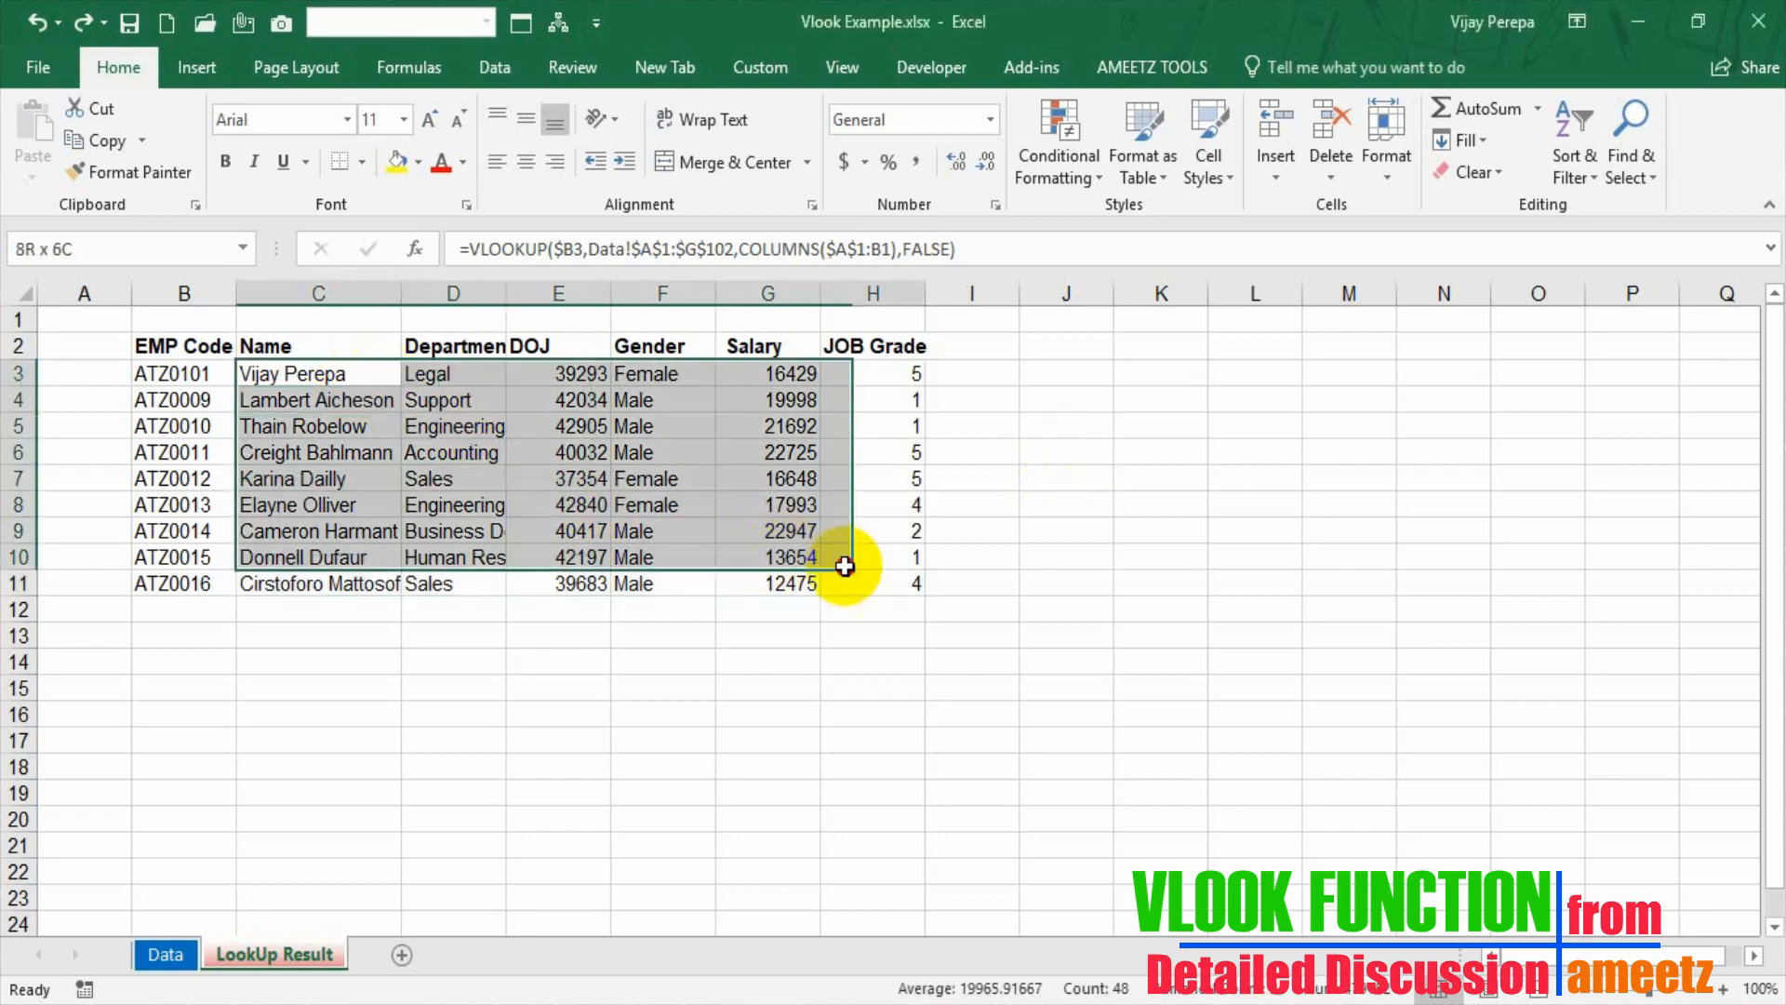
key(Delete)
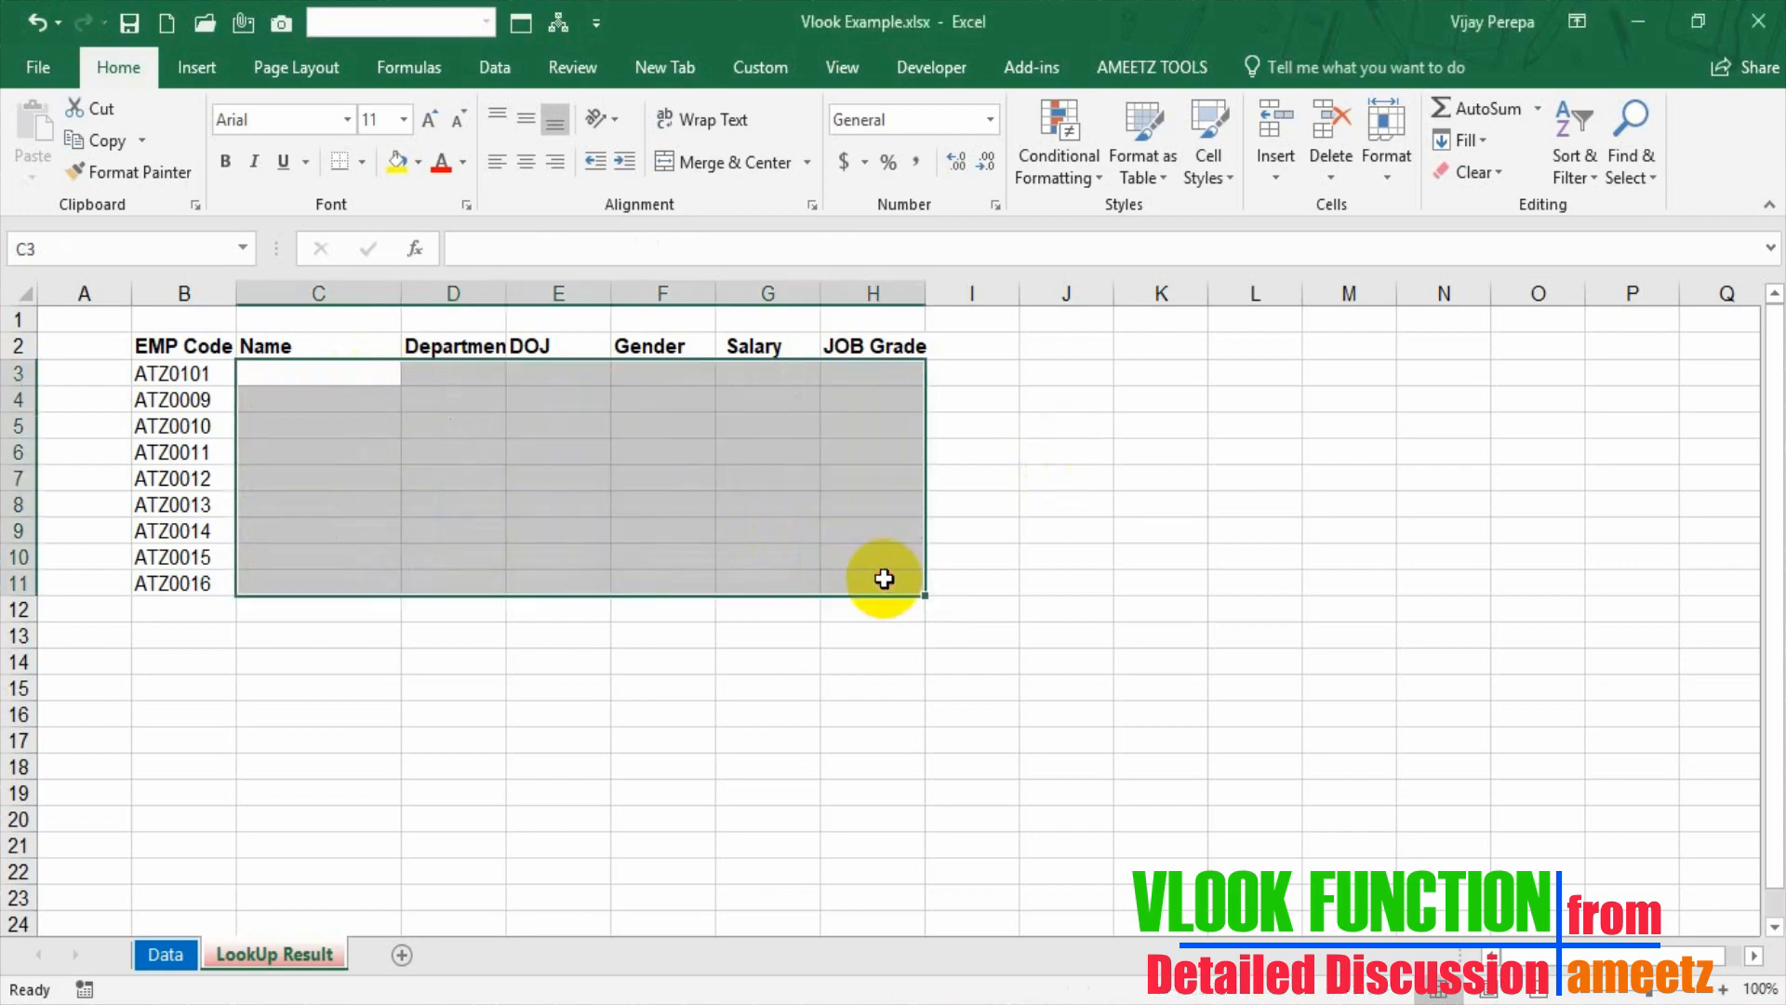
Begin a VLOOKUP formula in C3 with $B3 as the lookup value.
click(359, 380)
text(=vl)
key(Tab)
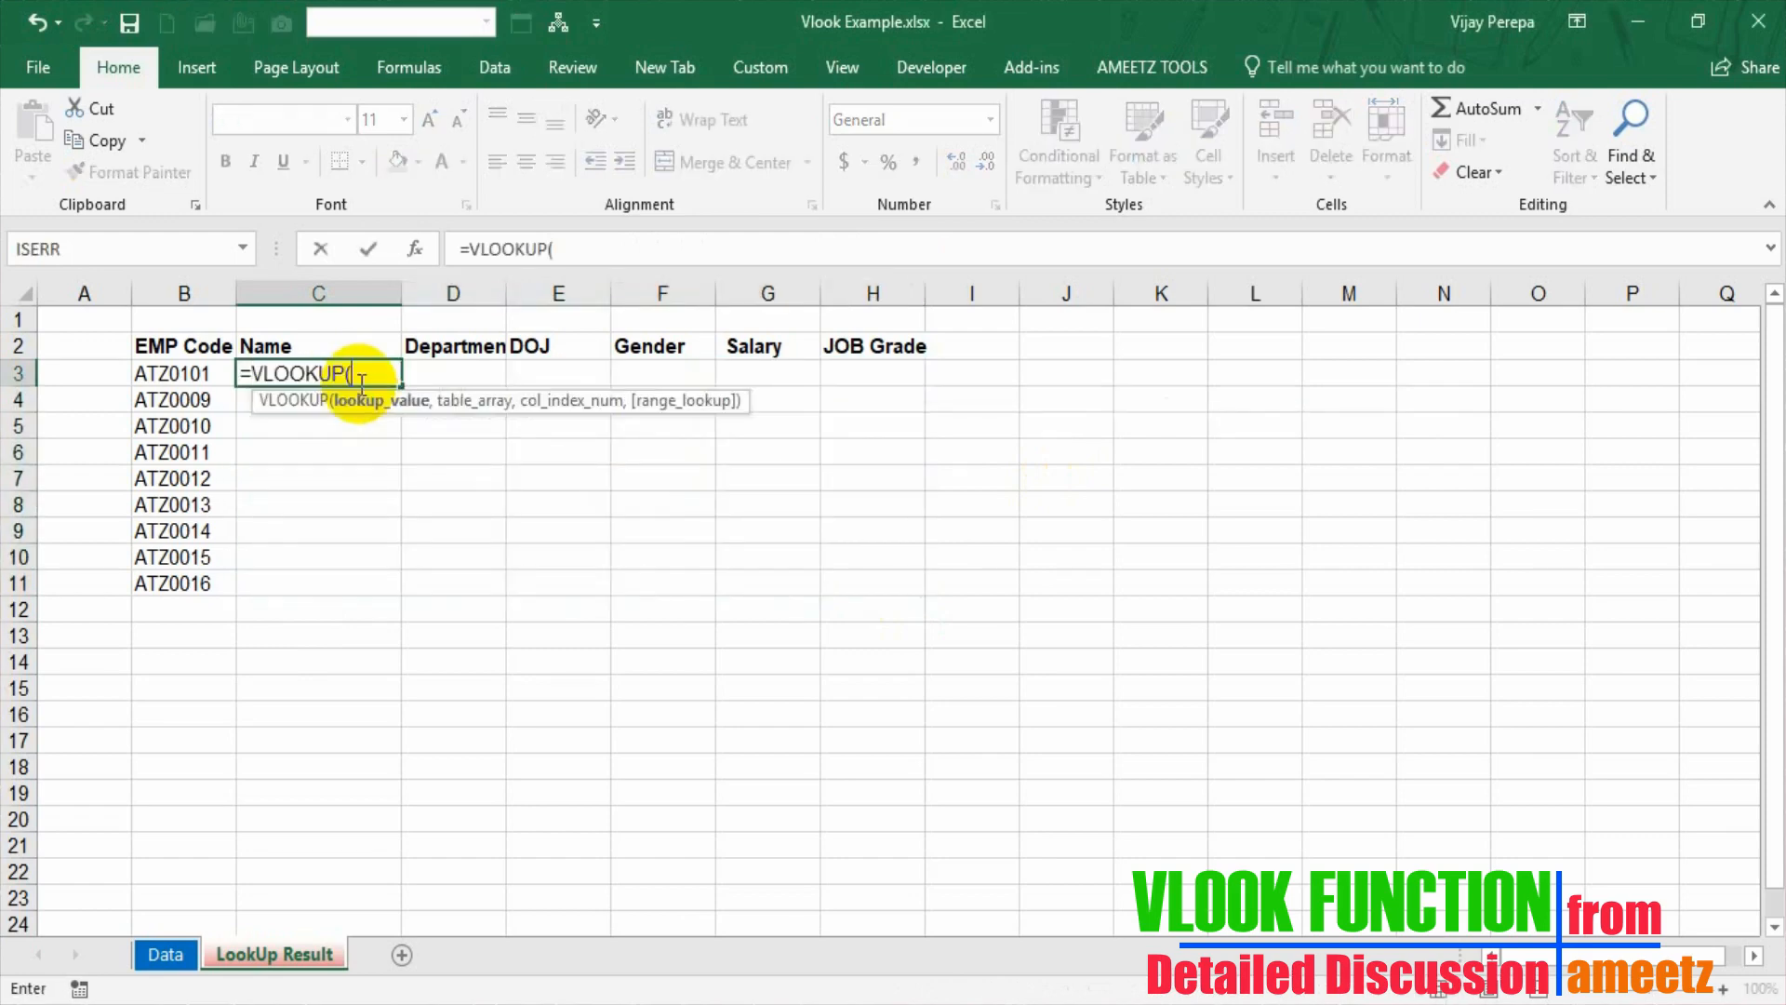
key(Left)
key(F4)
key(F4)
key(F4)
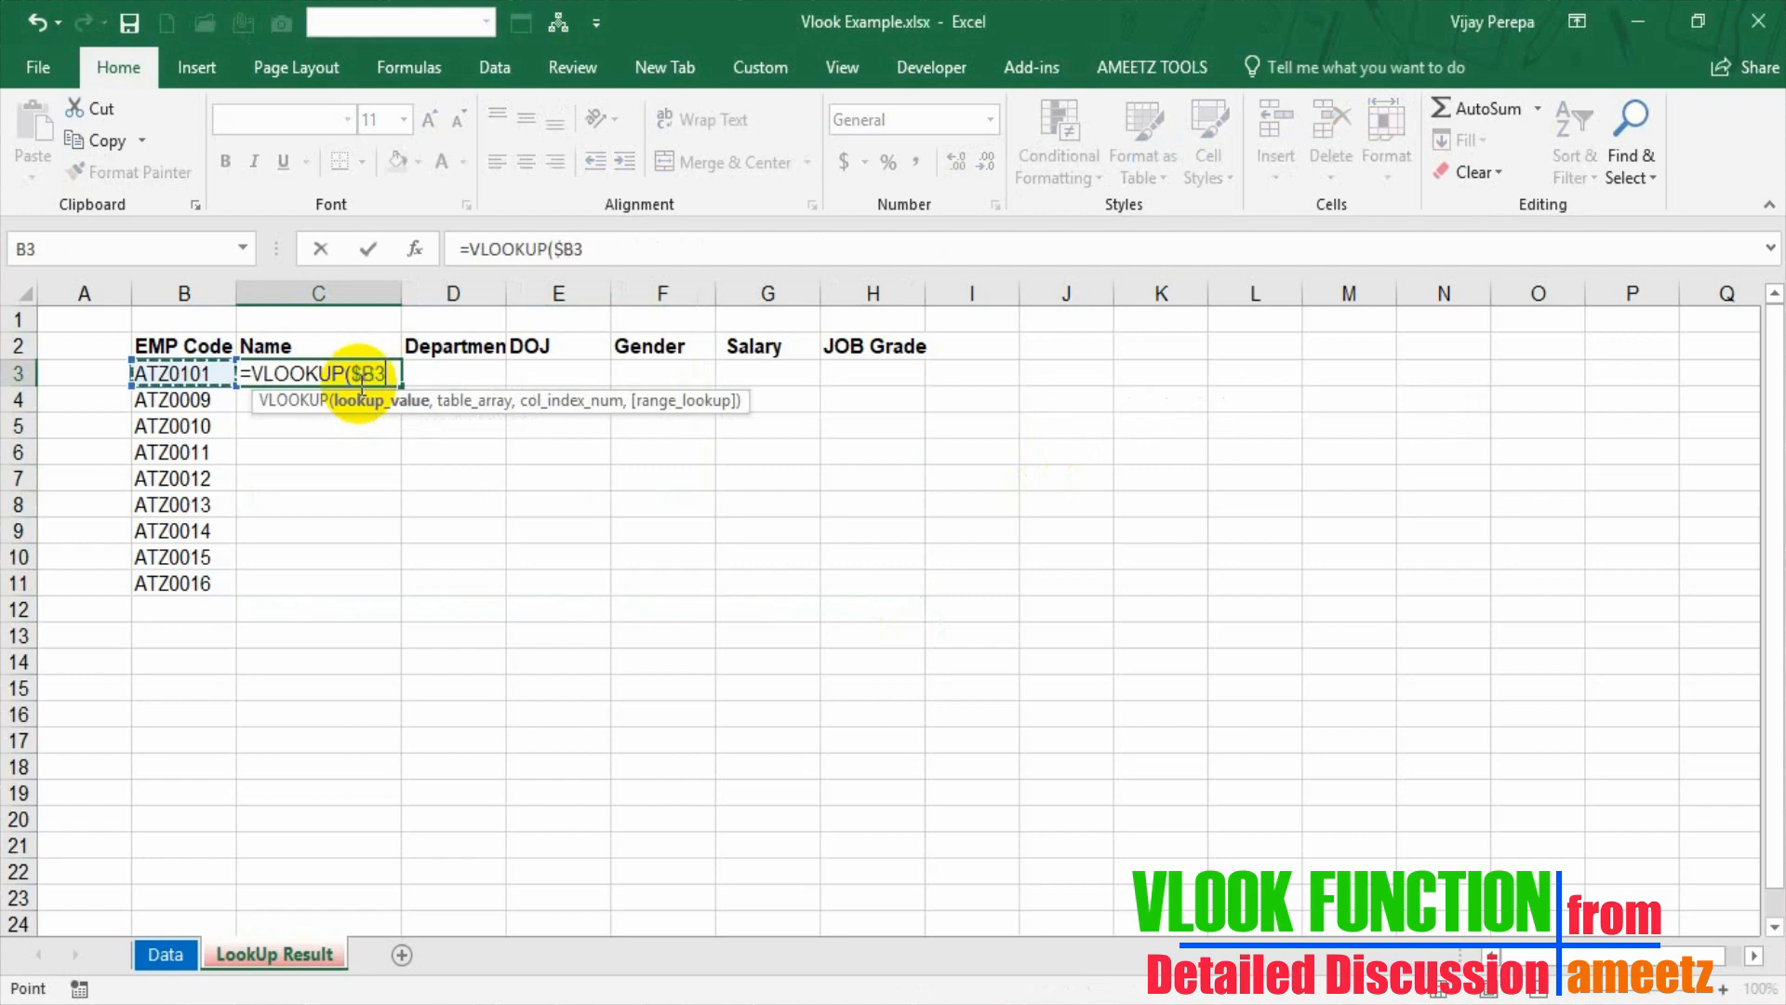
text(,)
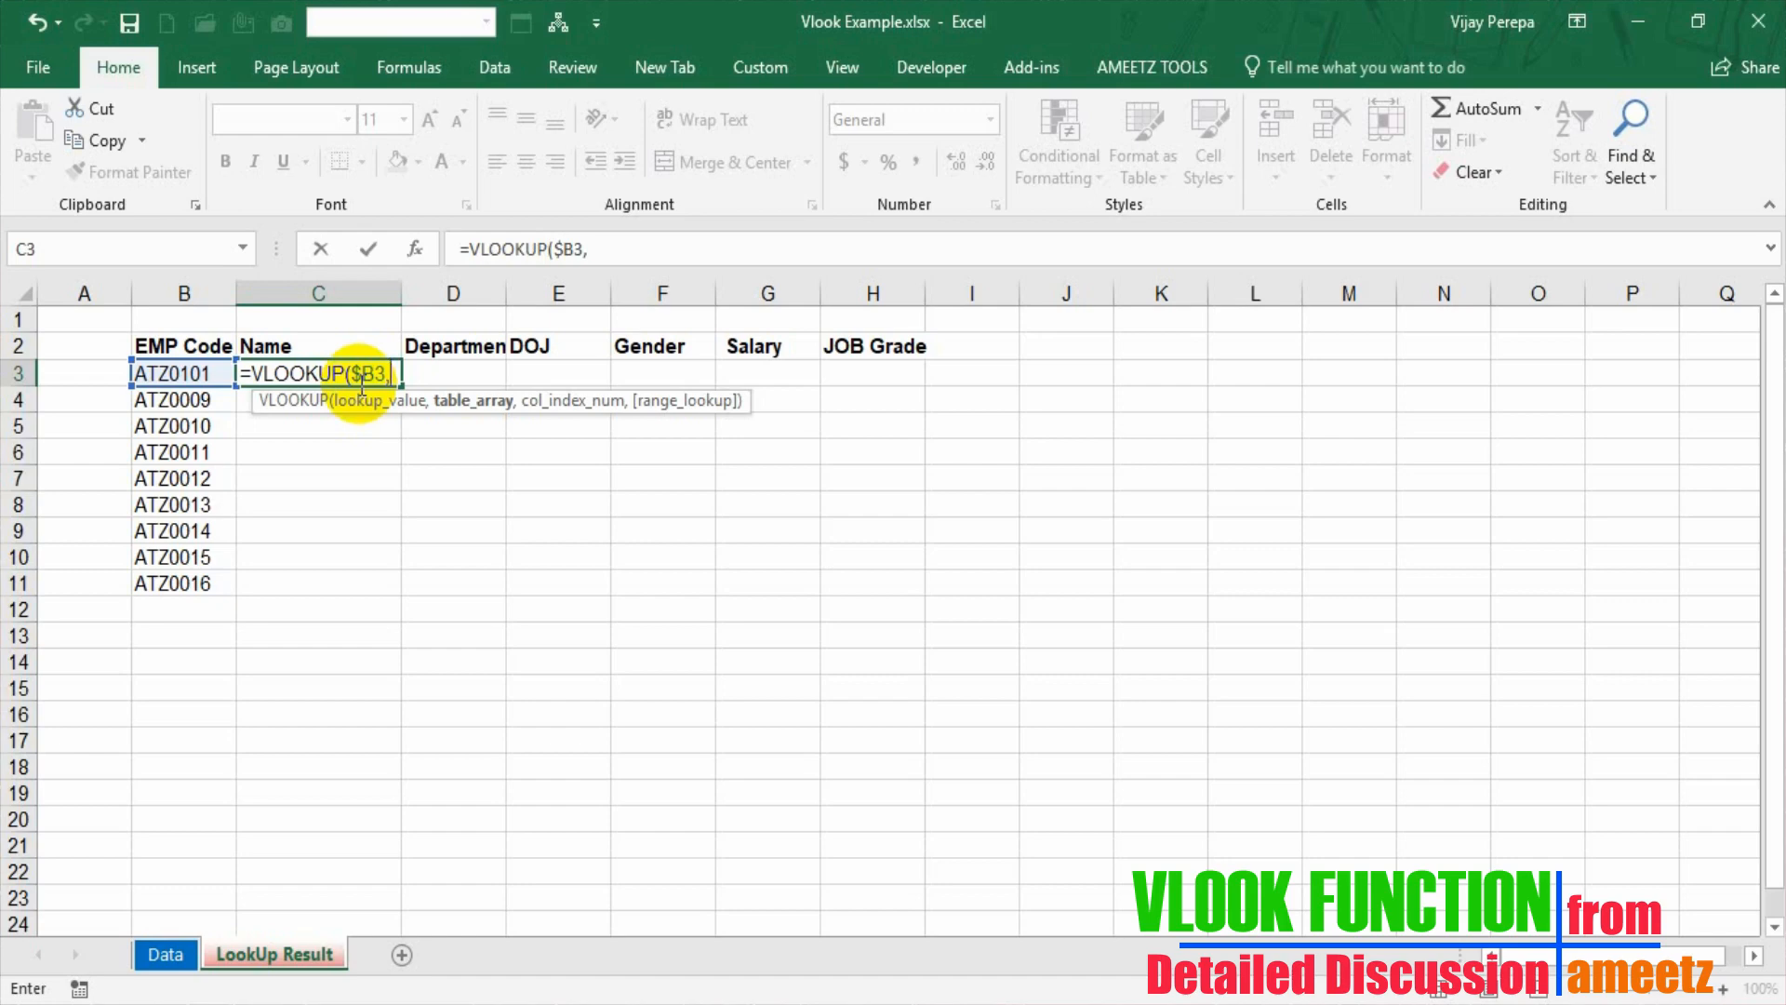
Set the Salary table as the table array of the VLOOKUP formula in C3.
text(sla)
key(BackSpace)
key(BackSpace)
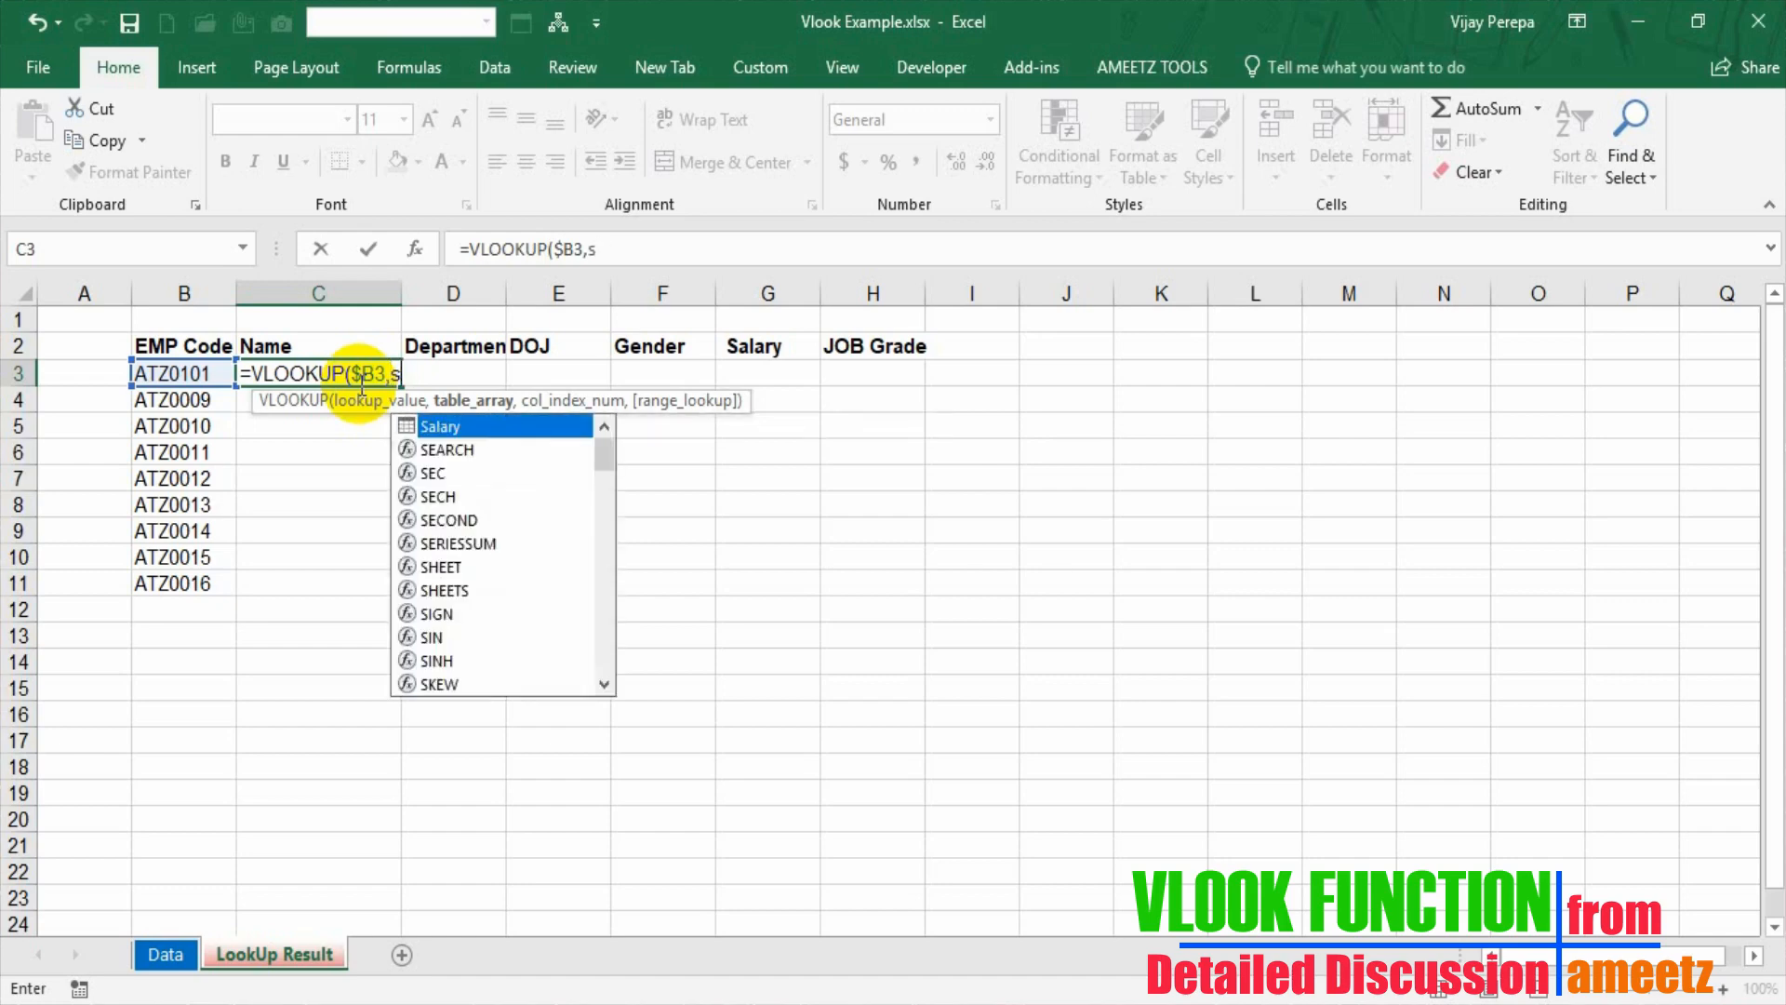
text(al)
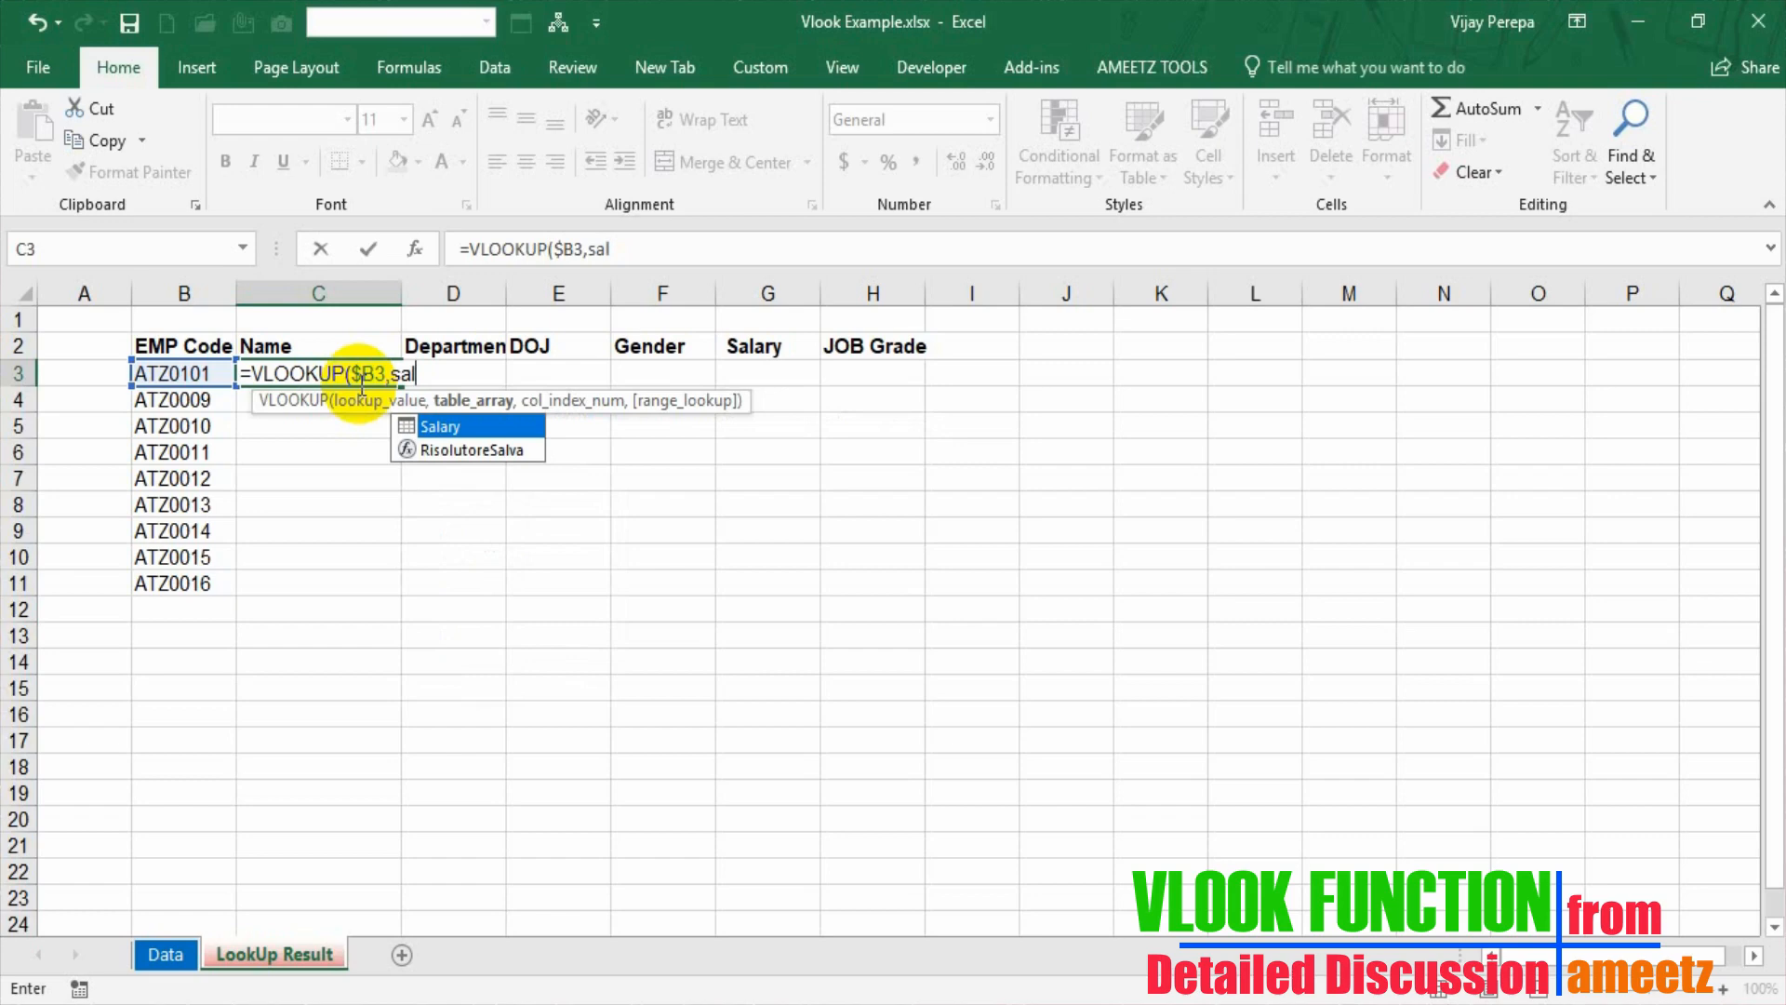
key(Tab)
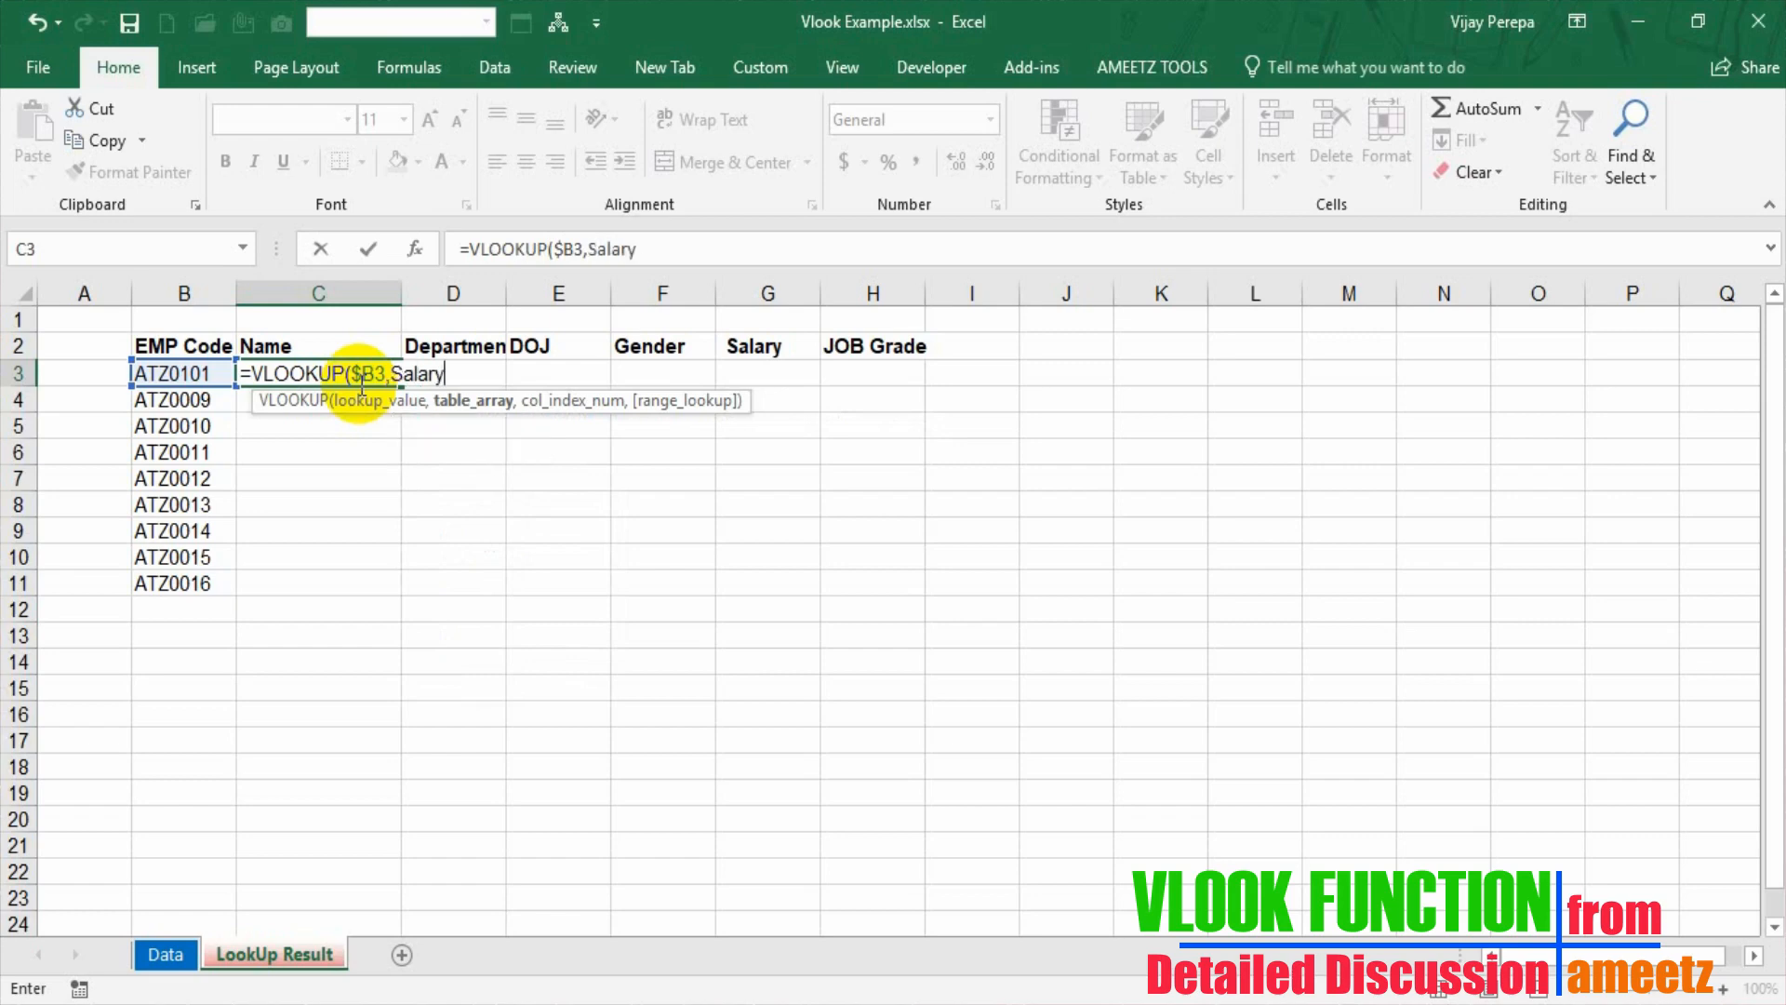
text(,)
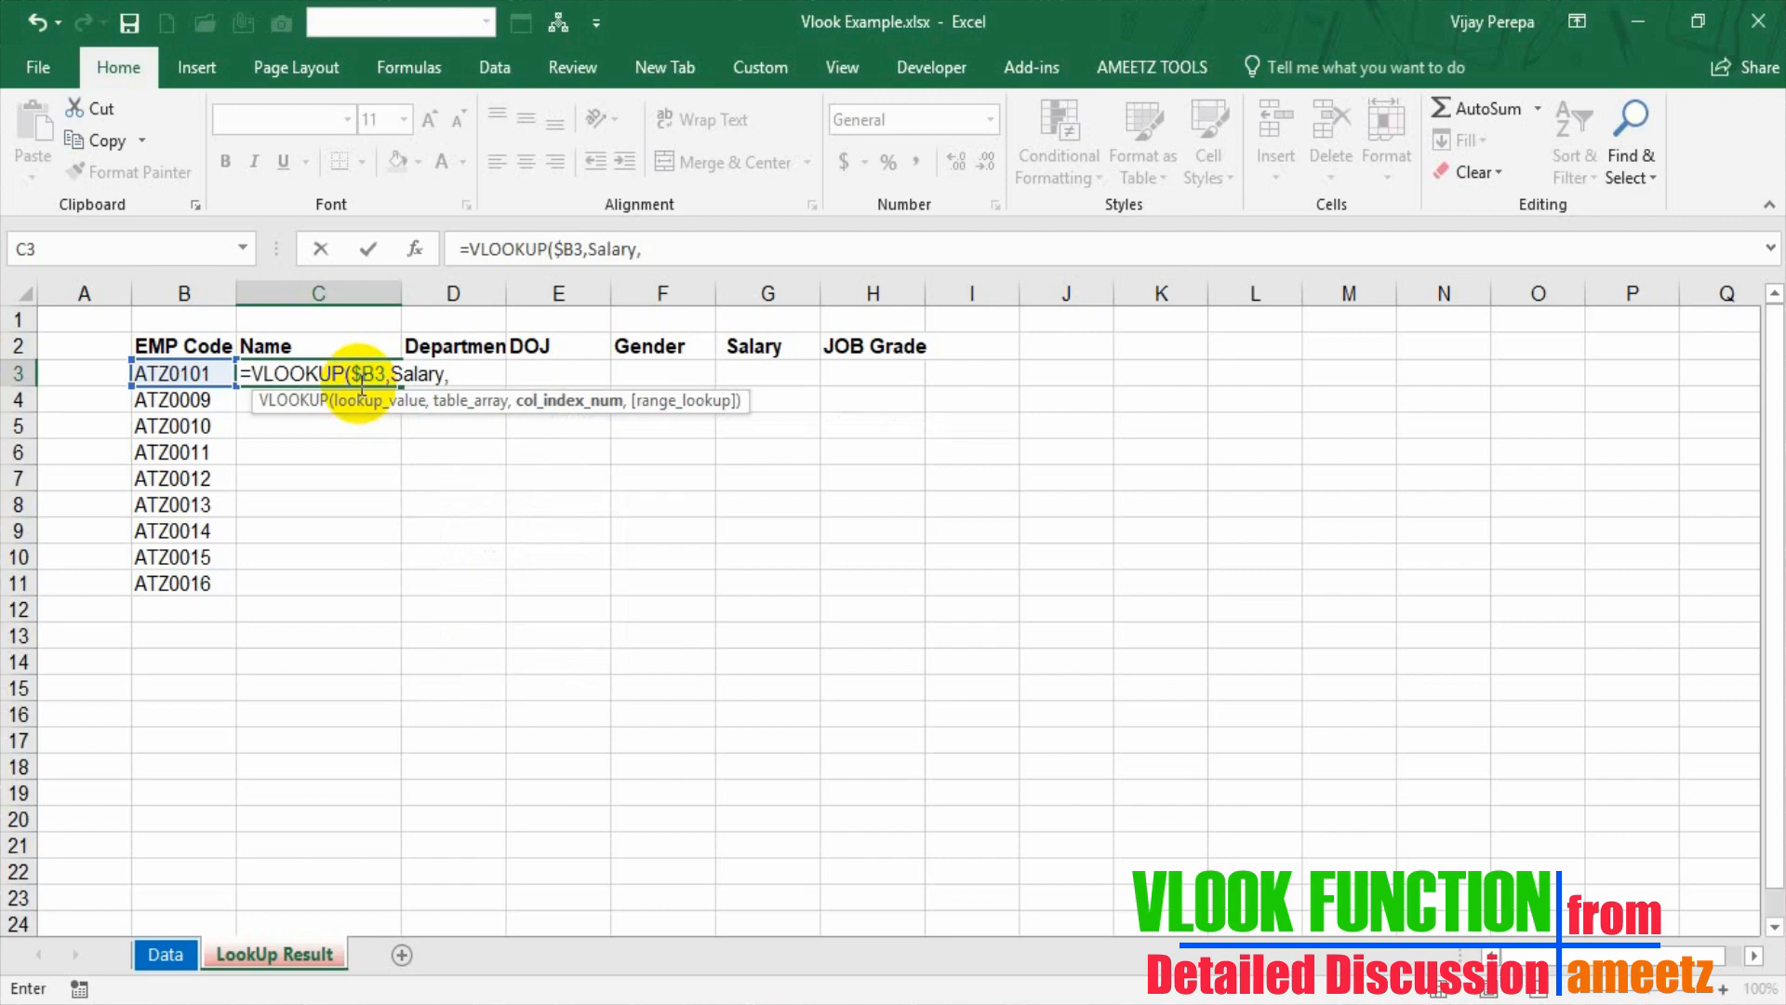
Complete the C3 formula with COLUMNS($A$1:B1) as the column index and 0 for an exact match.
text(co)
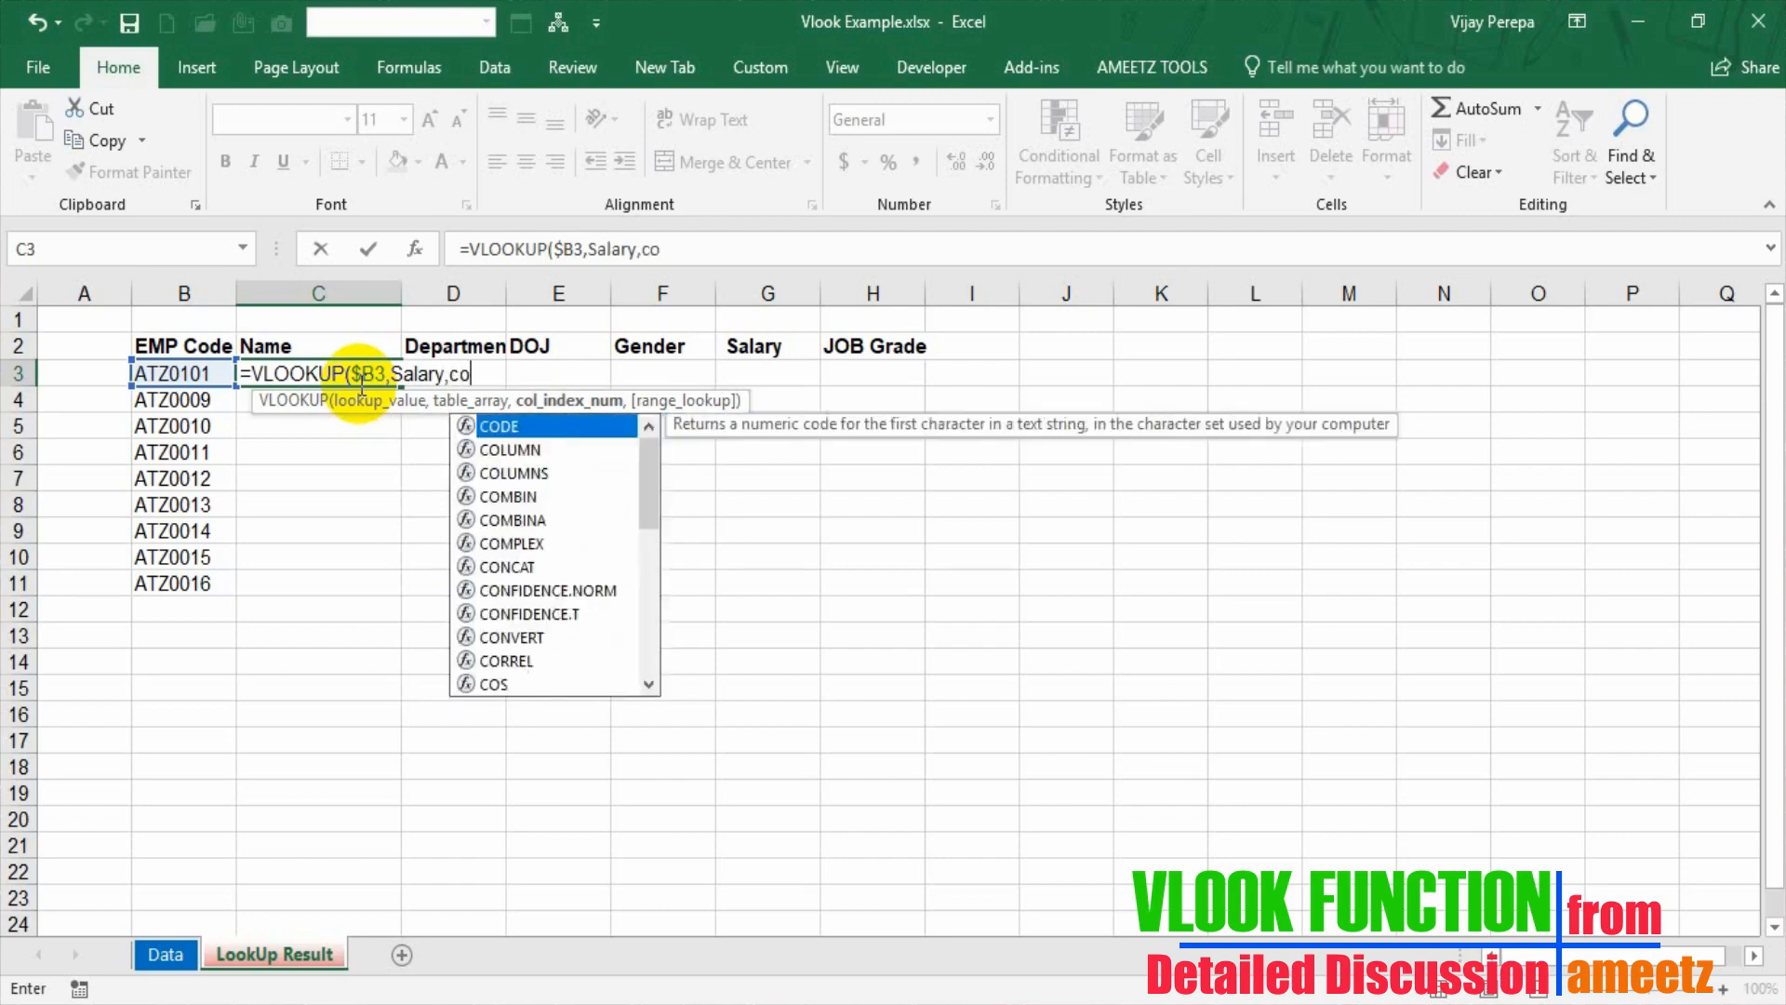
text(lumns(a)
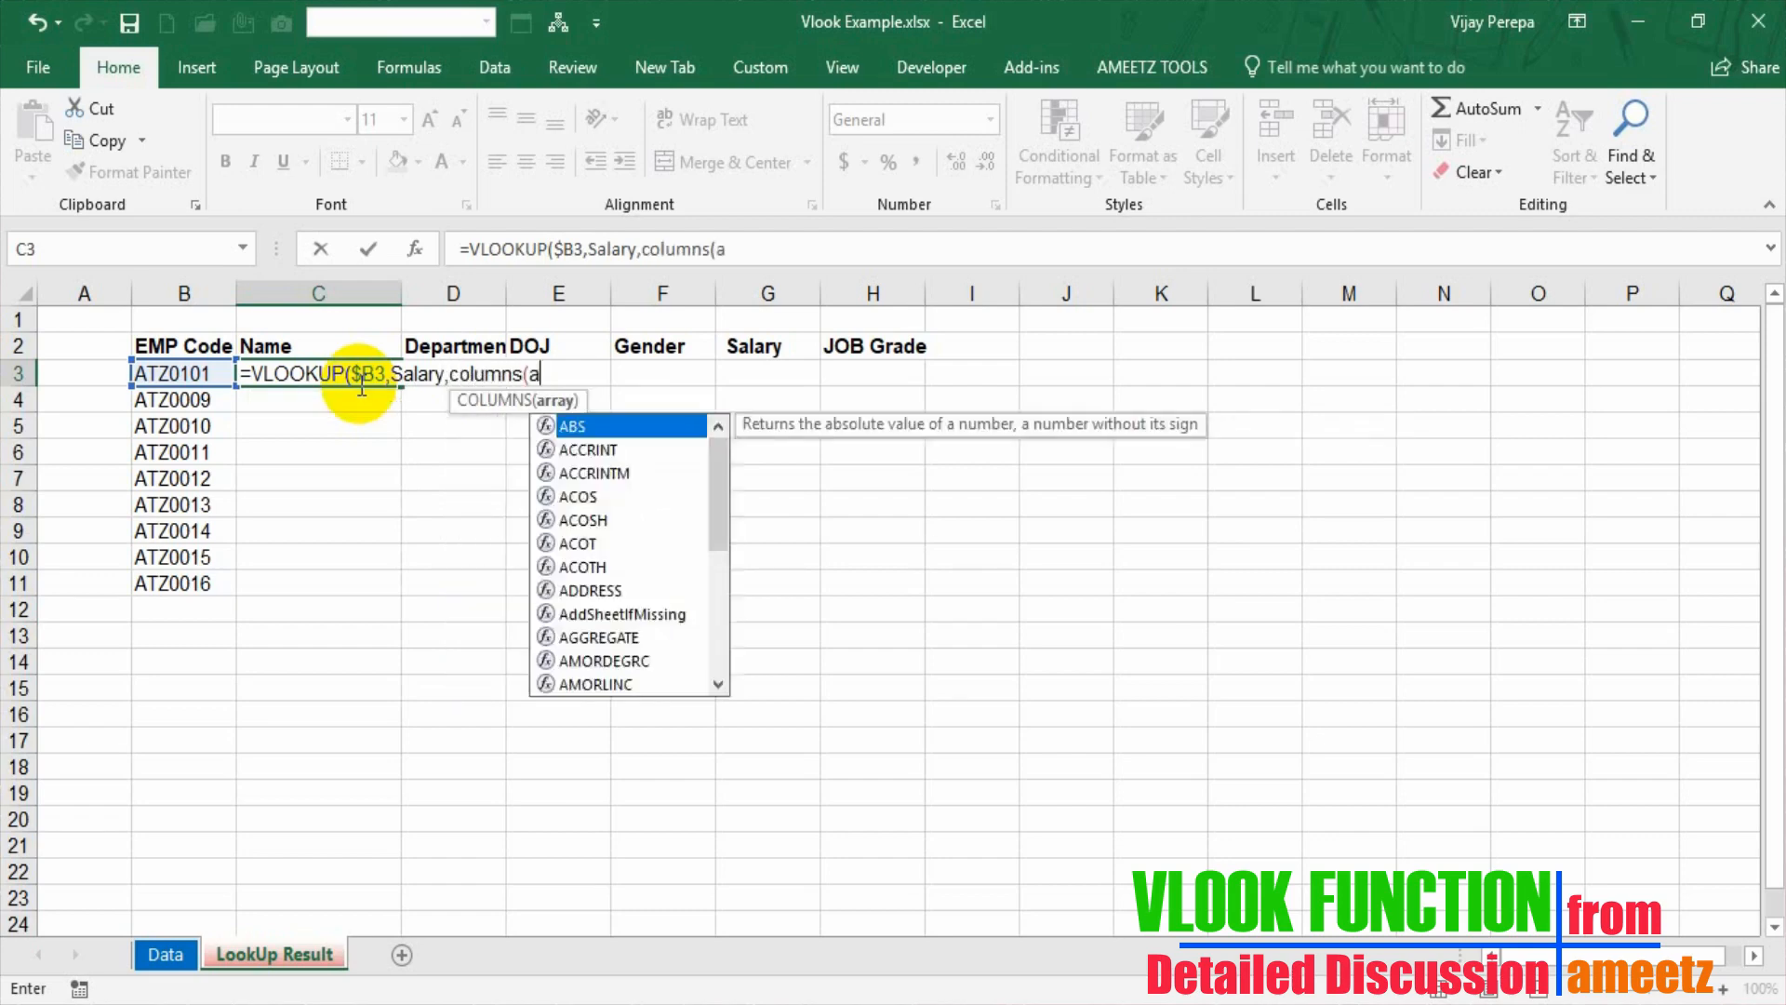
text(1:b1))
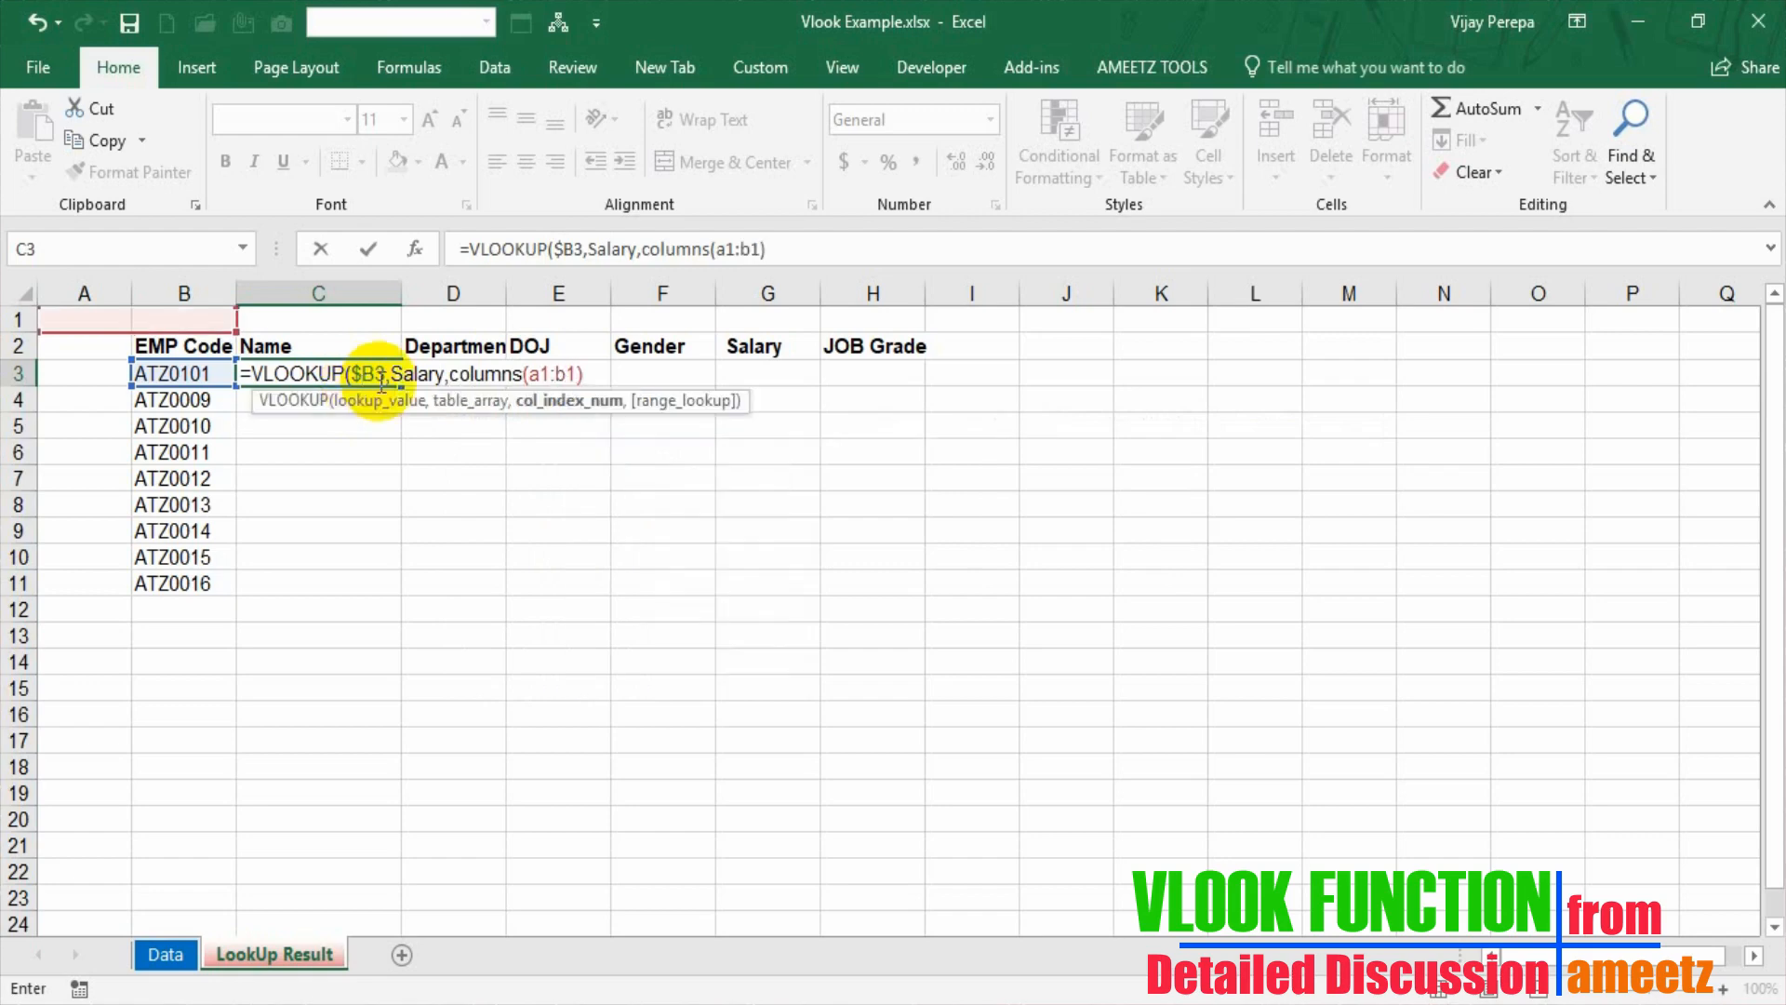
click(538, 375)
key(F4)
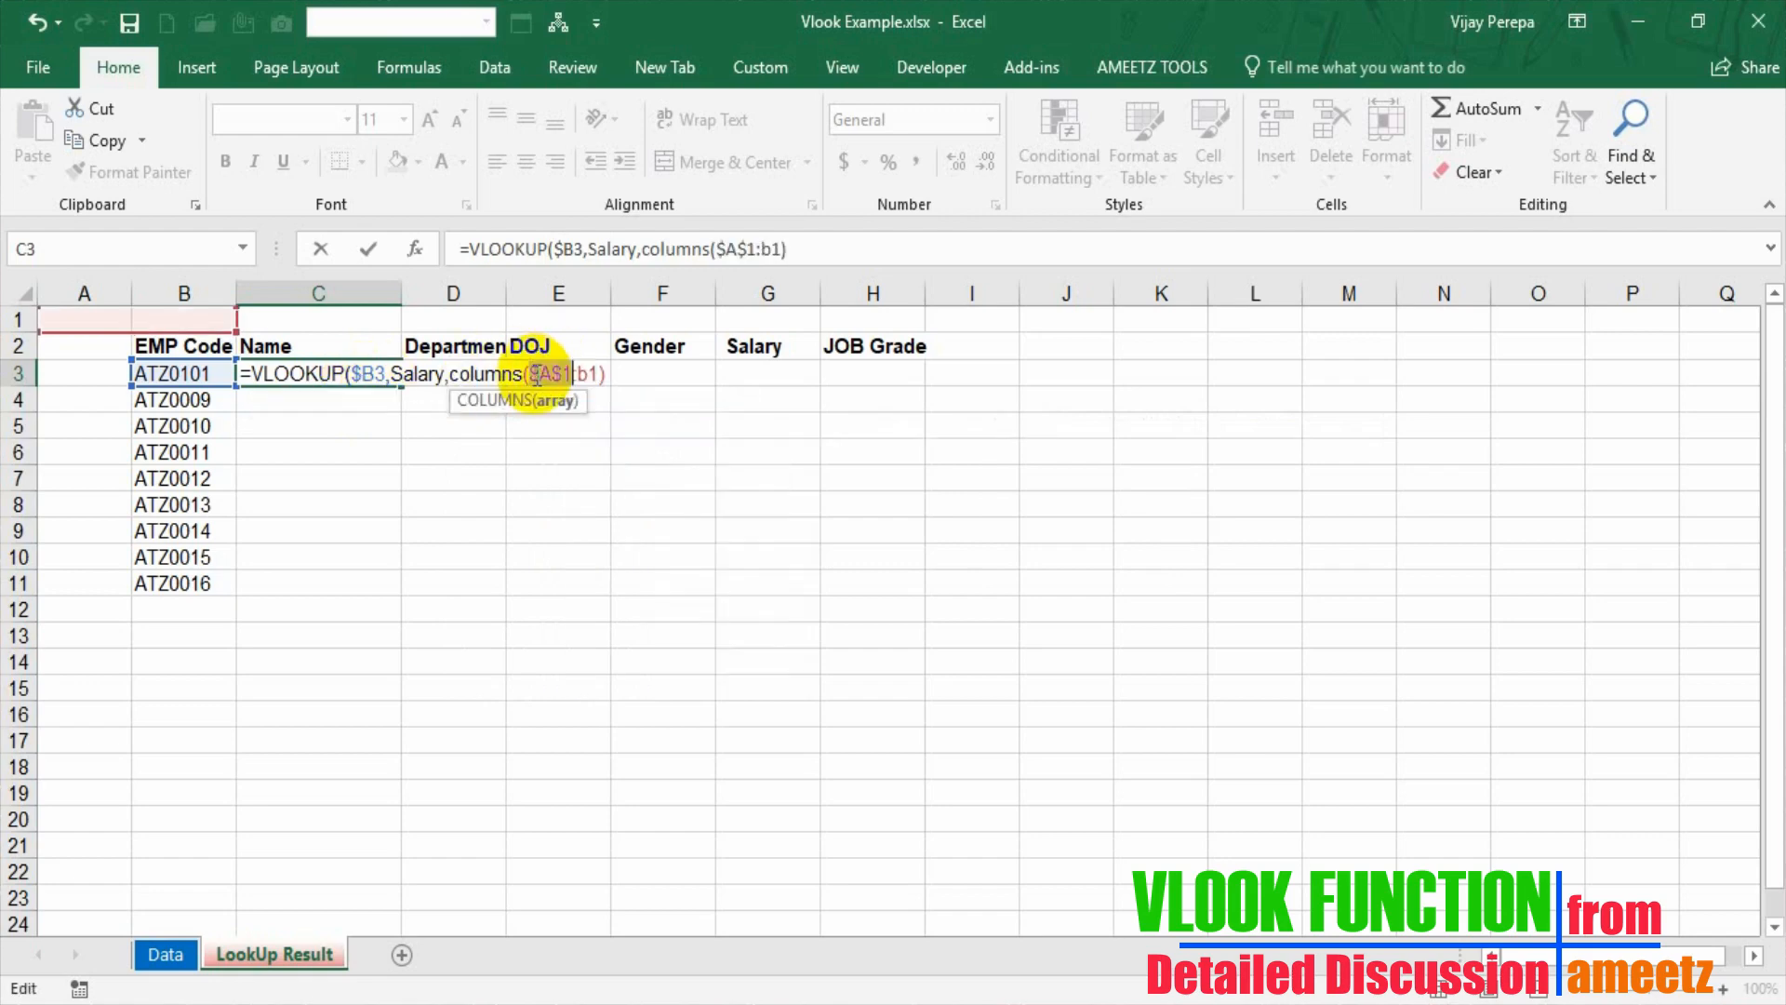
click(607, 373)
text(,)
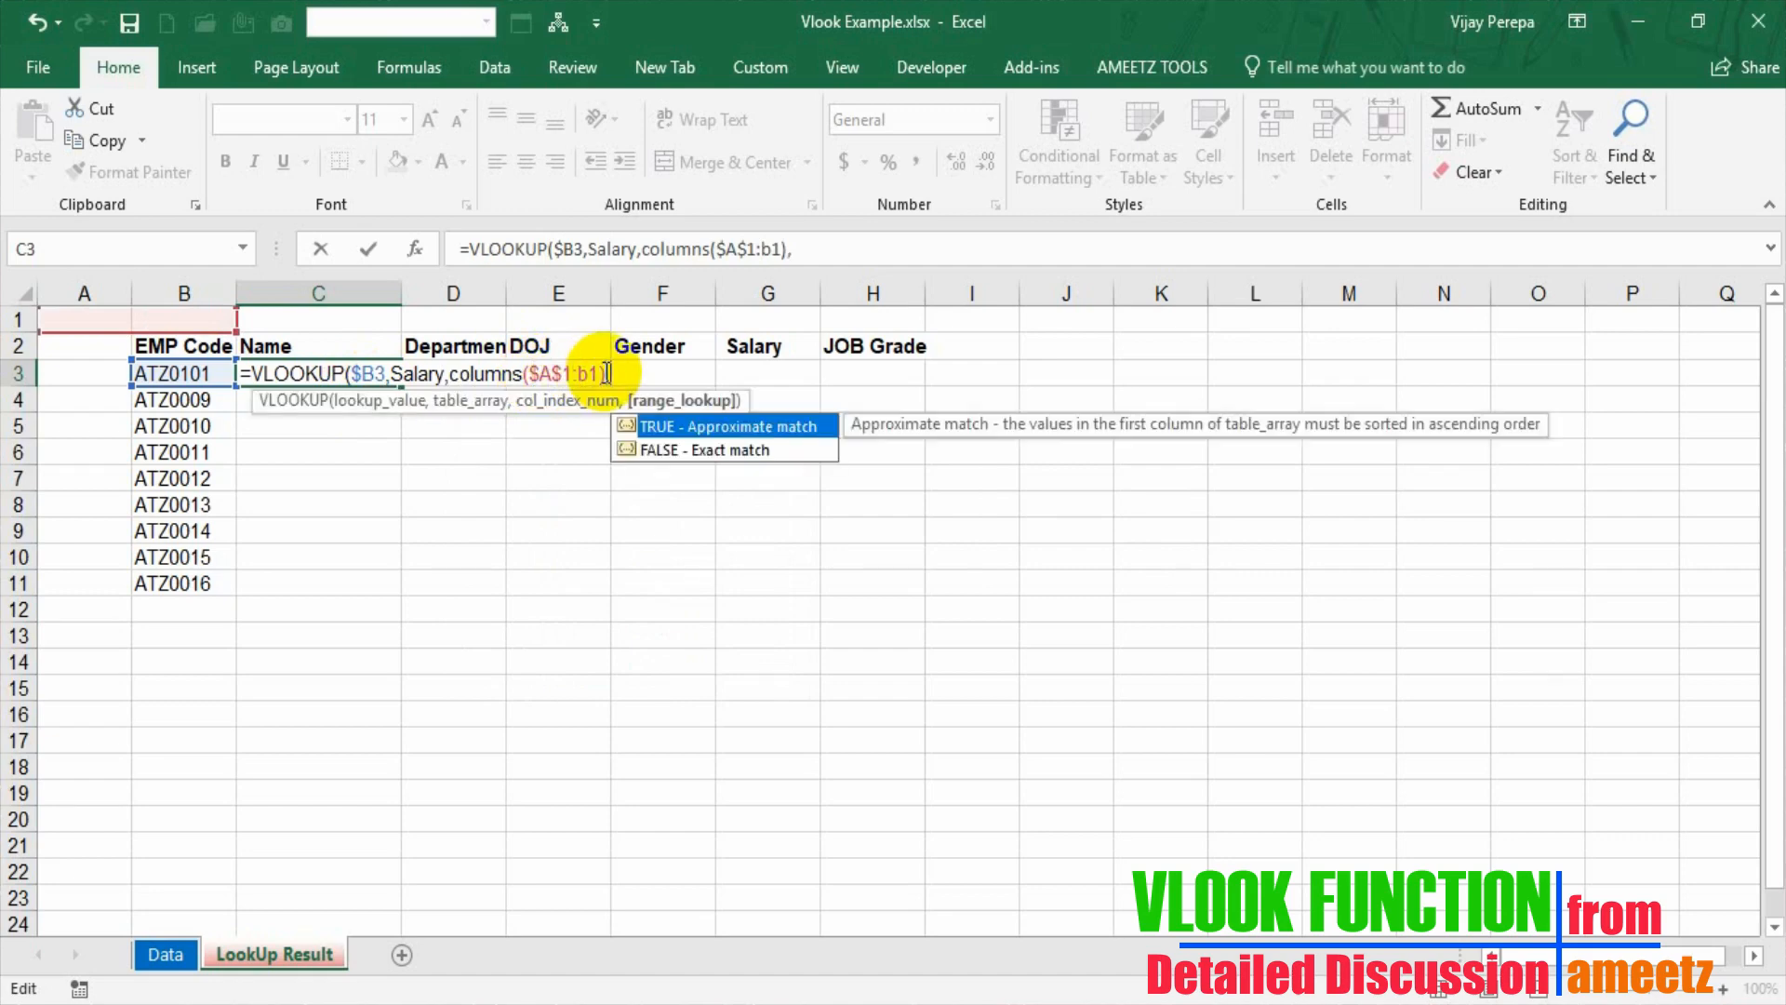
text(0)
key(Return)
key(Up)
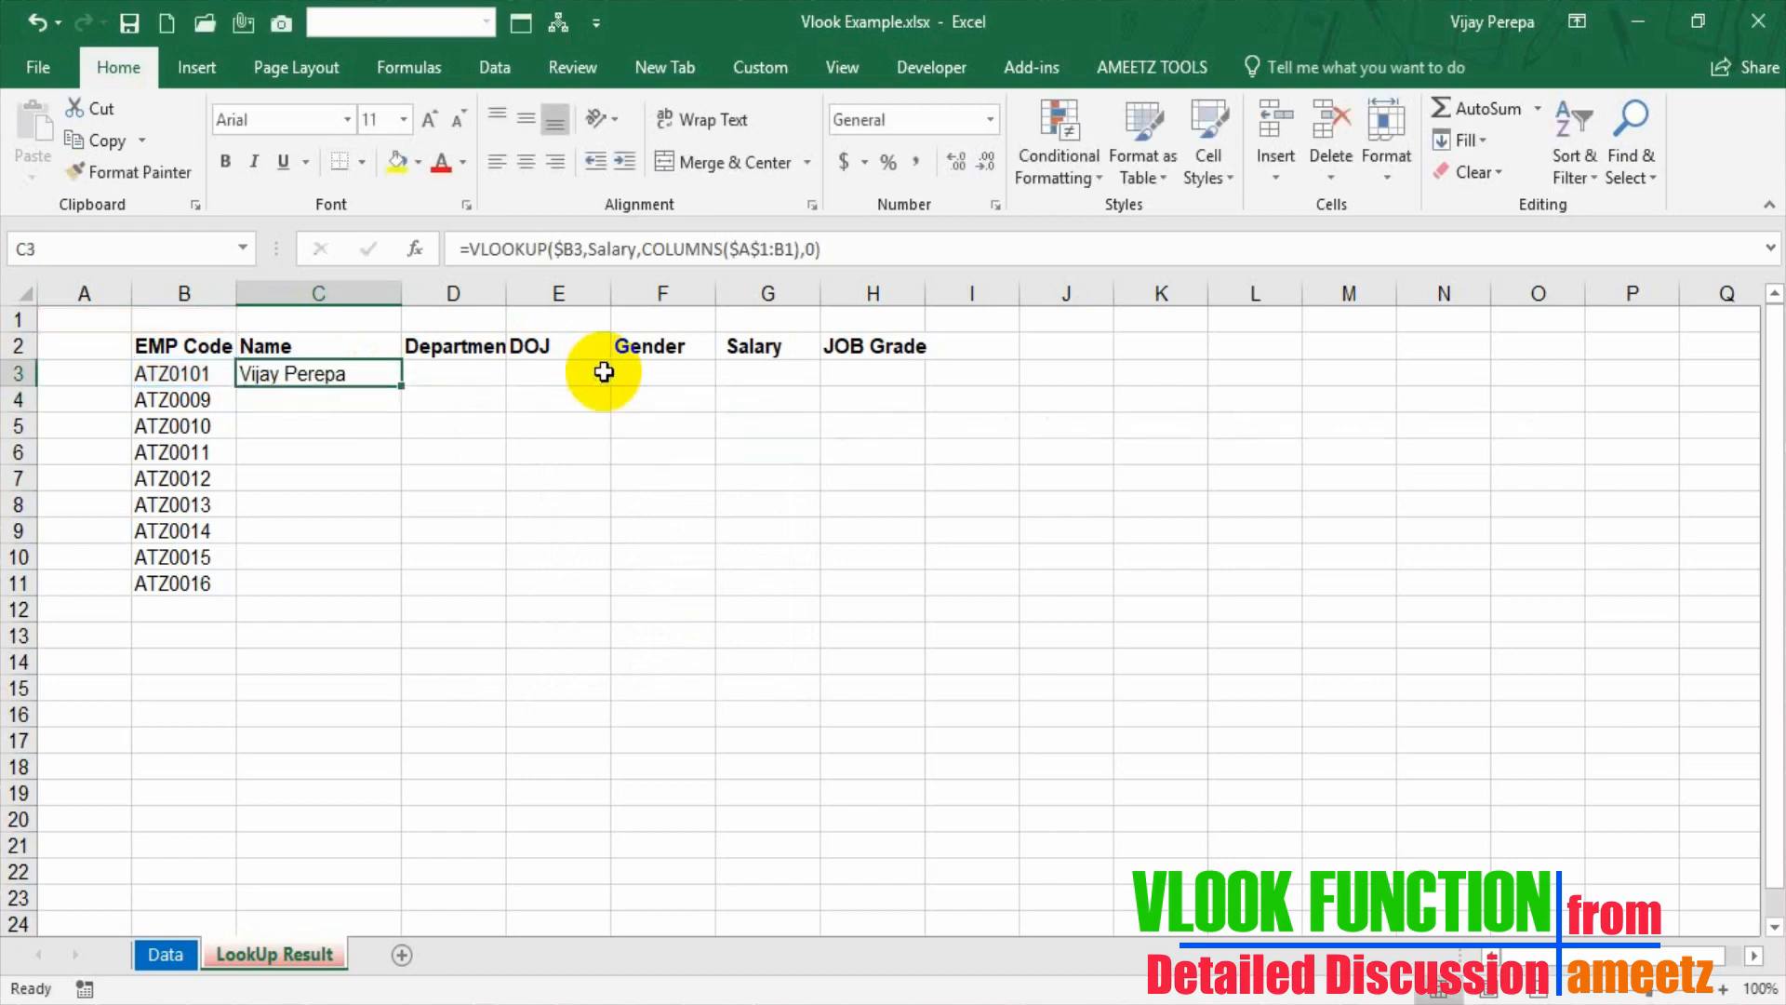
Fill the table-based C3 formula down and right through the range C3:H11.
key(F8)
key(Down)
key(Down)
key(Down)
key(Down)
key(Down)
key(Down)
key(Down)
key(Down)
key(Right)
key(Right)
key(Right)
key(Right)
key(Right)
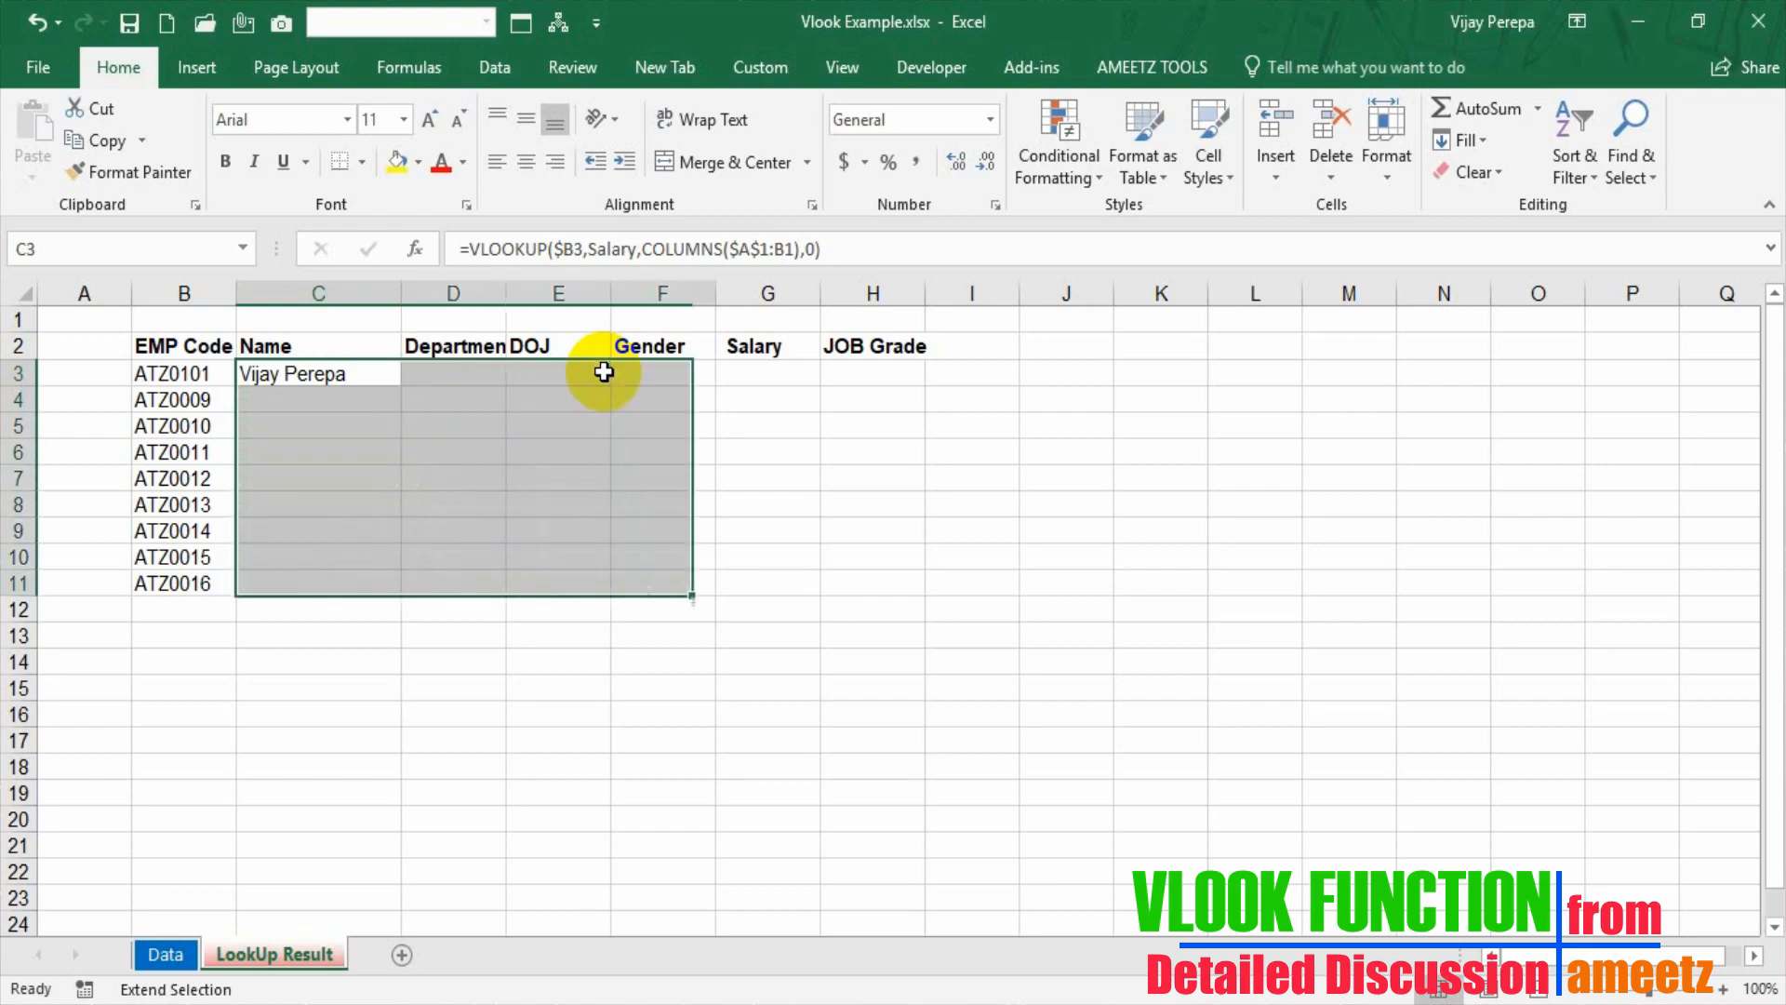
key(ctrl+d)
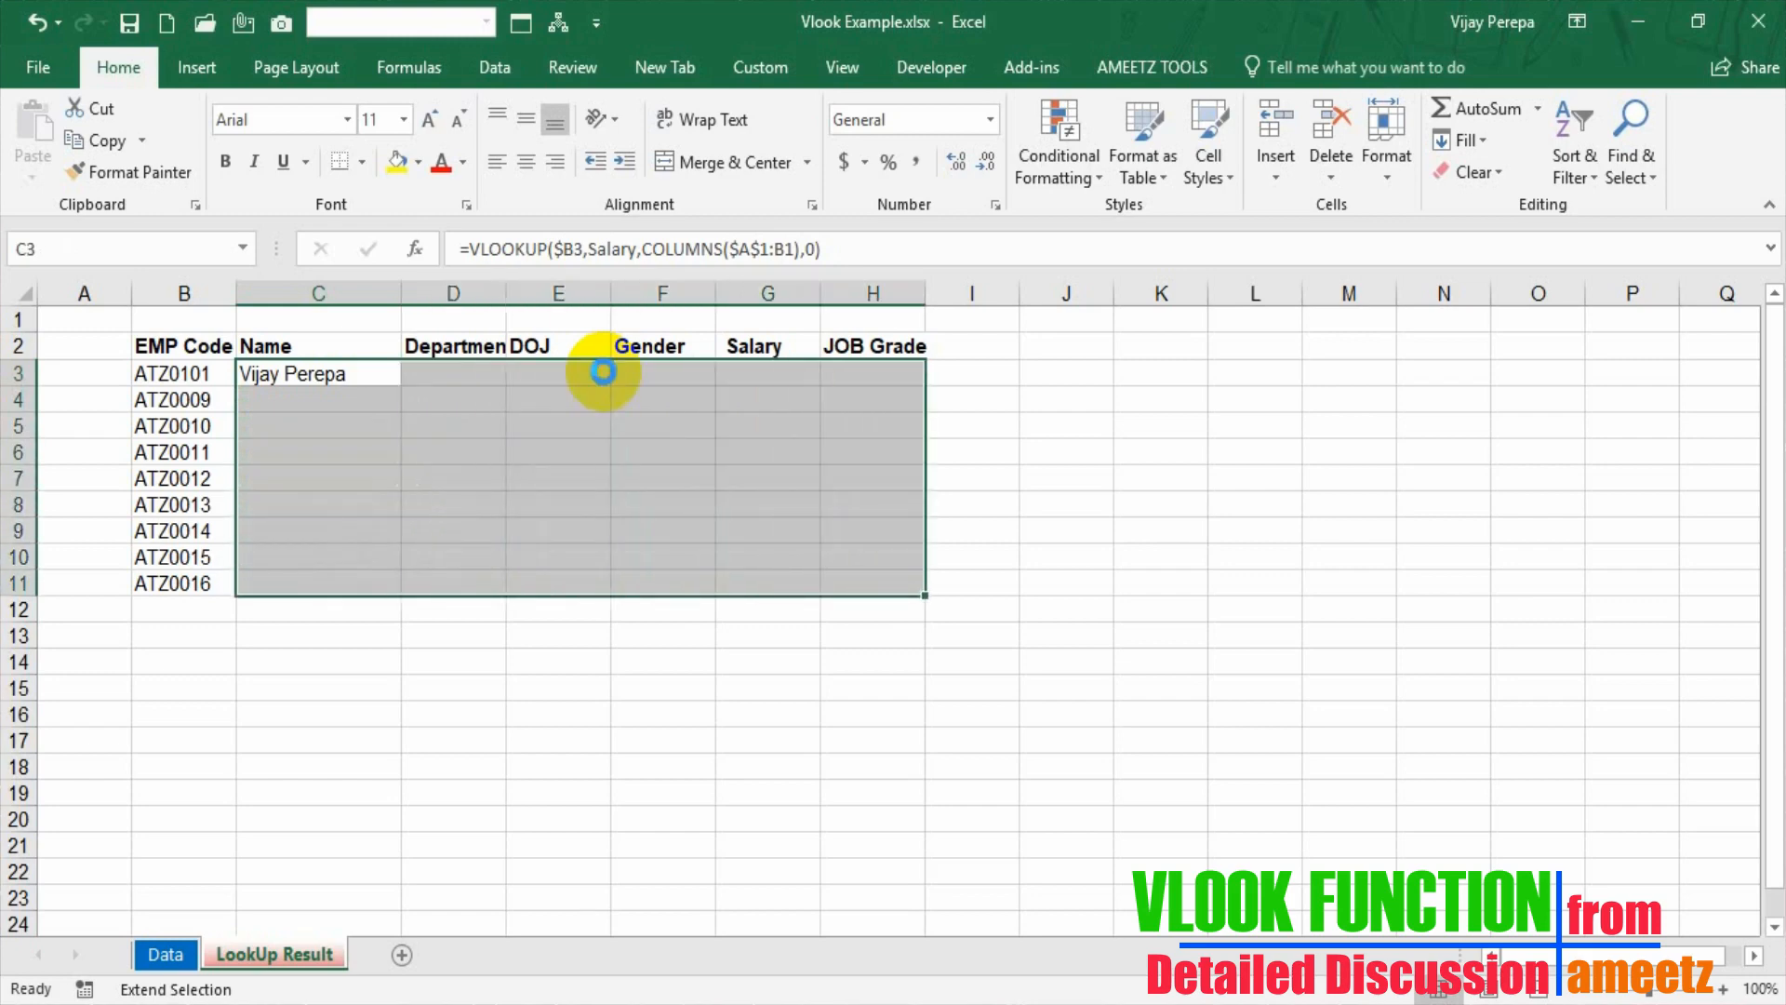
key(ctrl+r)
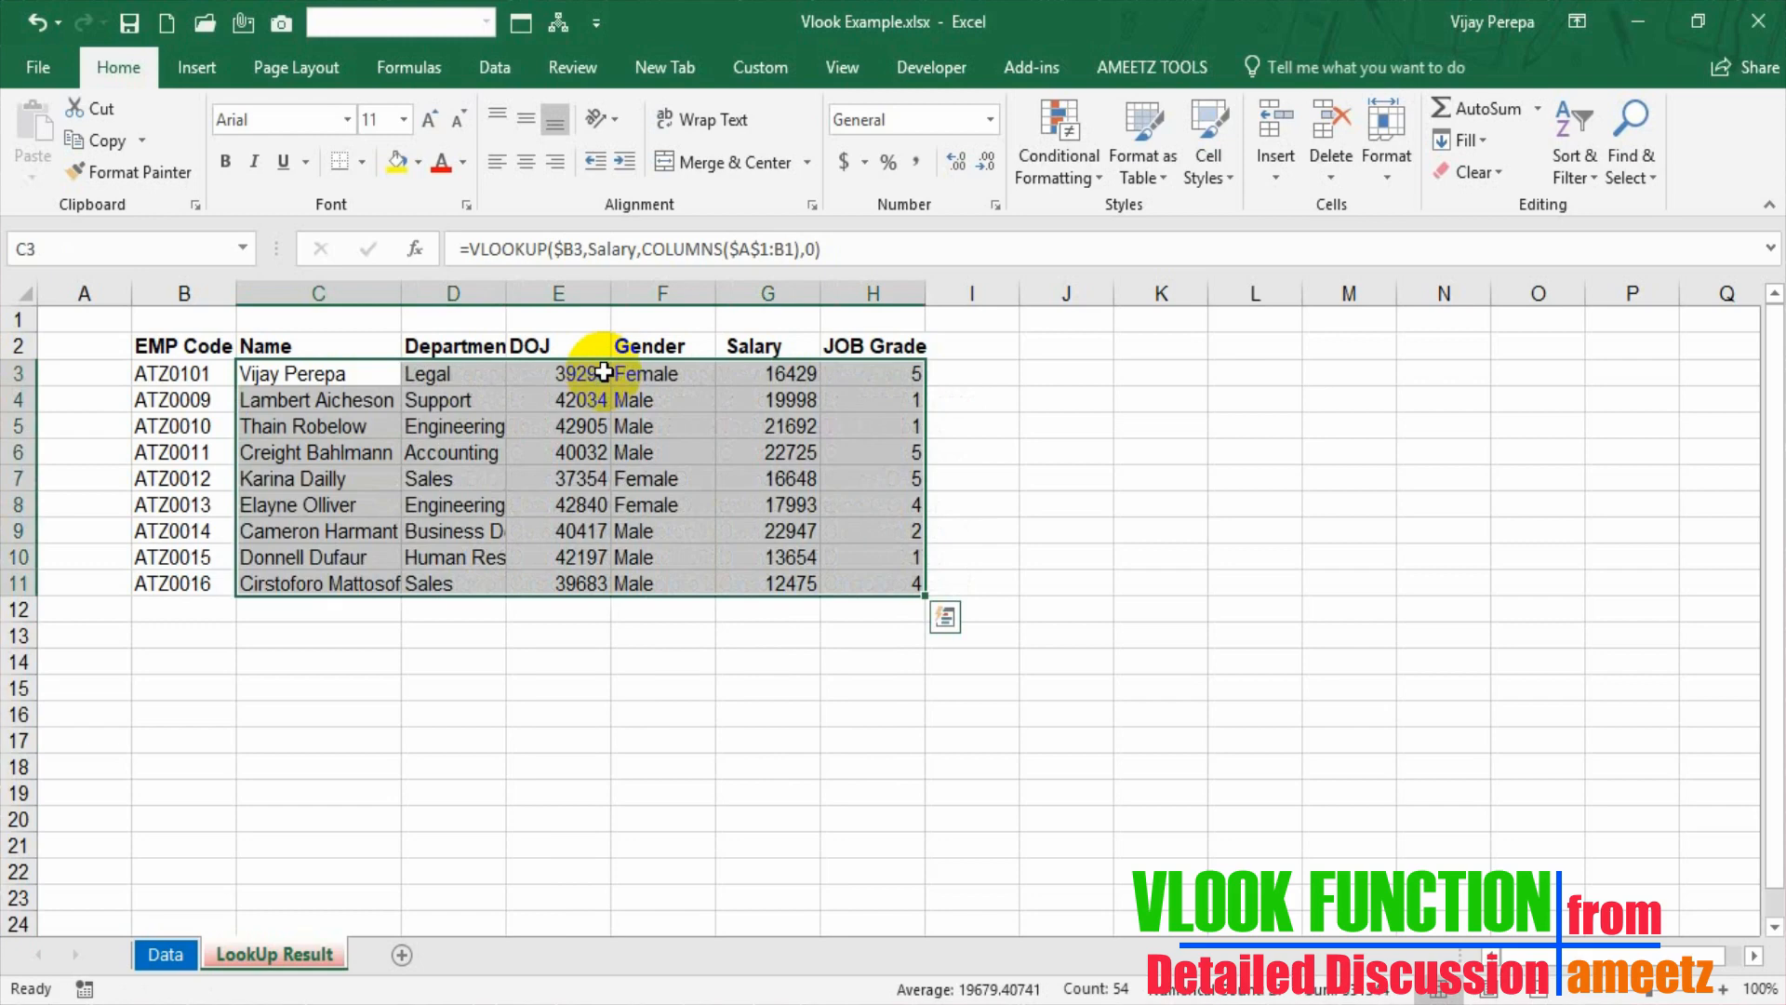
Enter a new employee code in A103 of the Data sheet, directly below the last table record.
click(499, 659)
click(166, 953)
scroll(169, 868, down, 6)
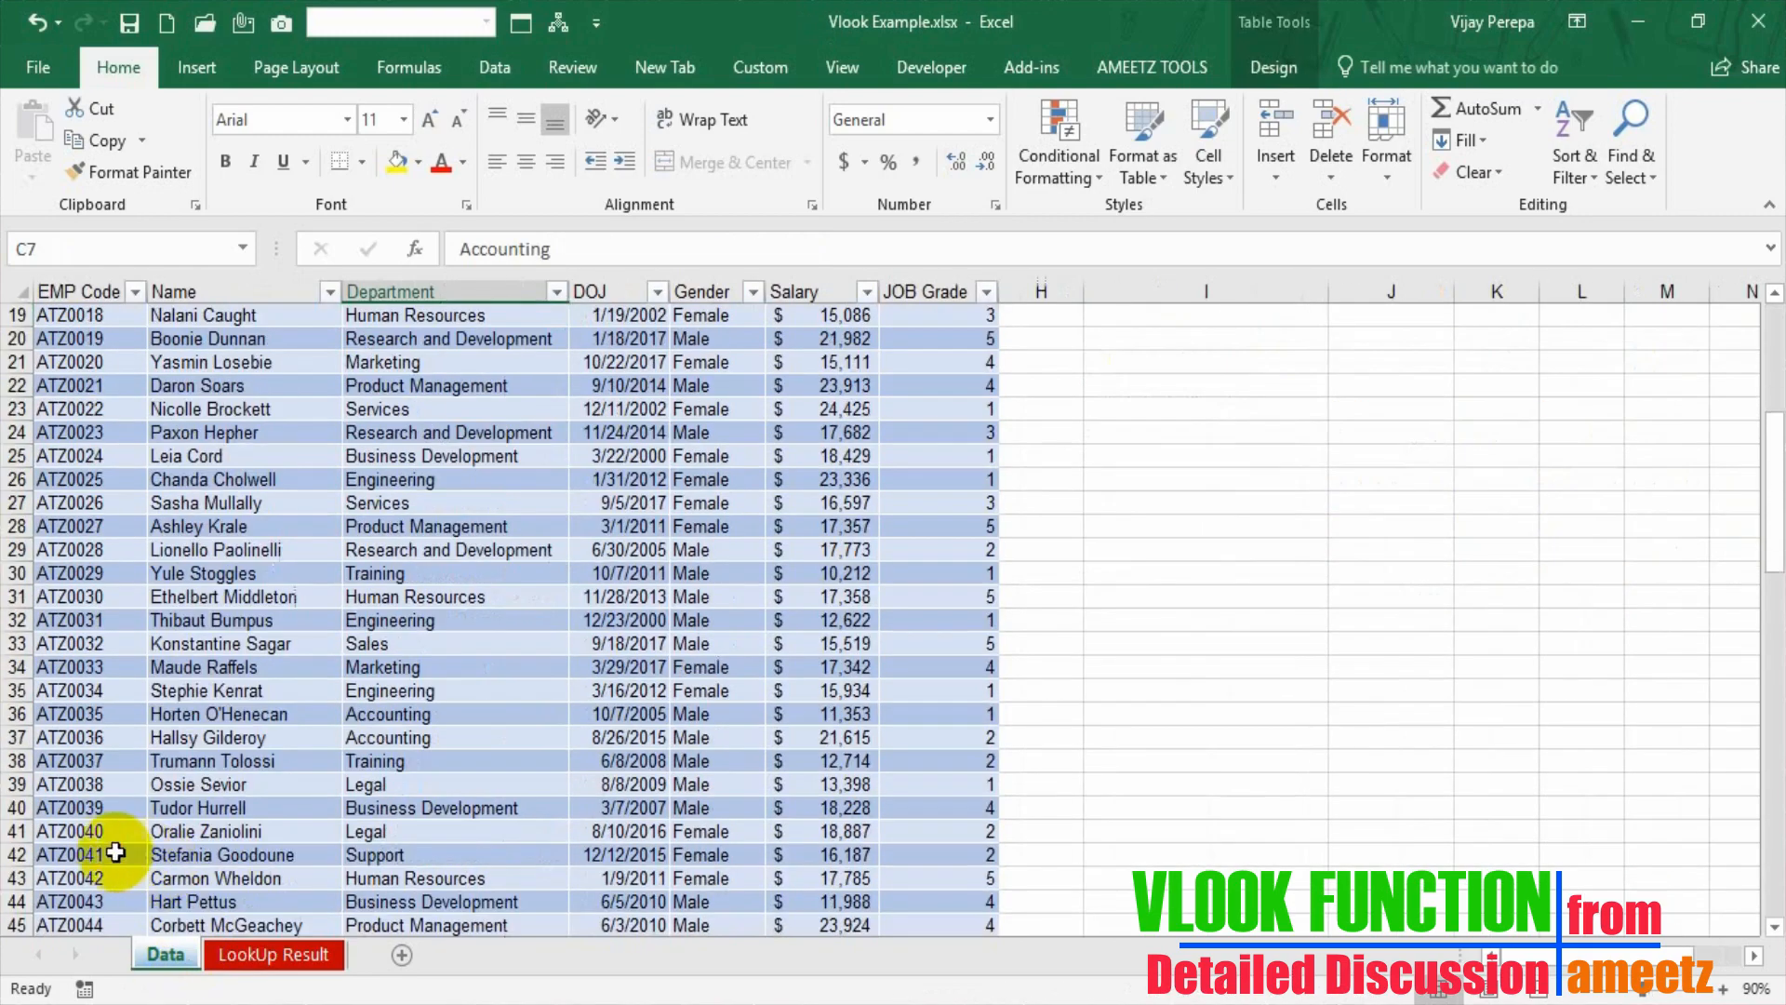
click(105, 852)
key(Down)
key(Down)
key(Down)
key(Down)
key(Down)
key(Down)
key(Down)
key(Down)
key(Down)
key(Down)
key(Down)
key(Down)
key(Down)
key(Down)
key(Down)
key(Down)
key(Down)
key(Down)
key(Down)
key(Down)
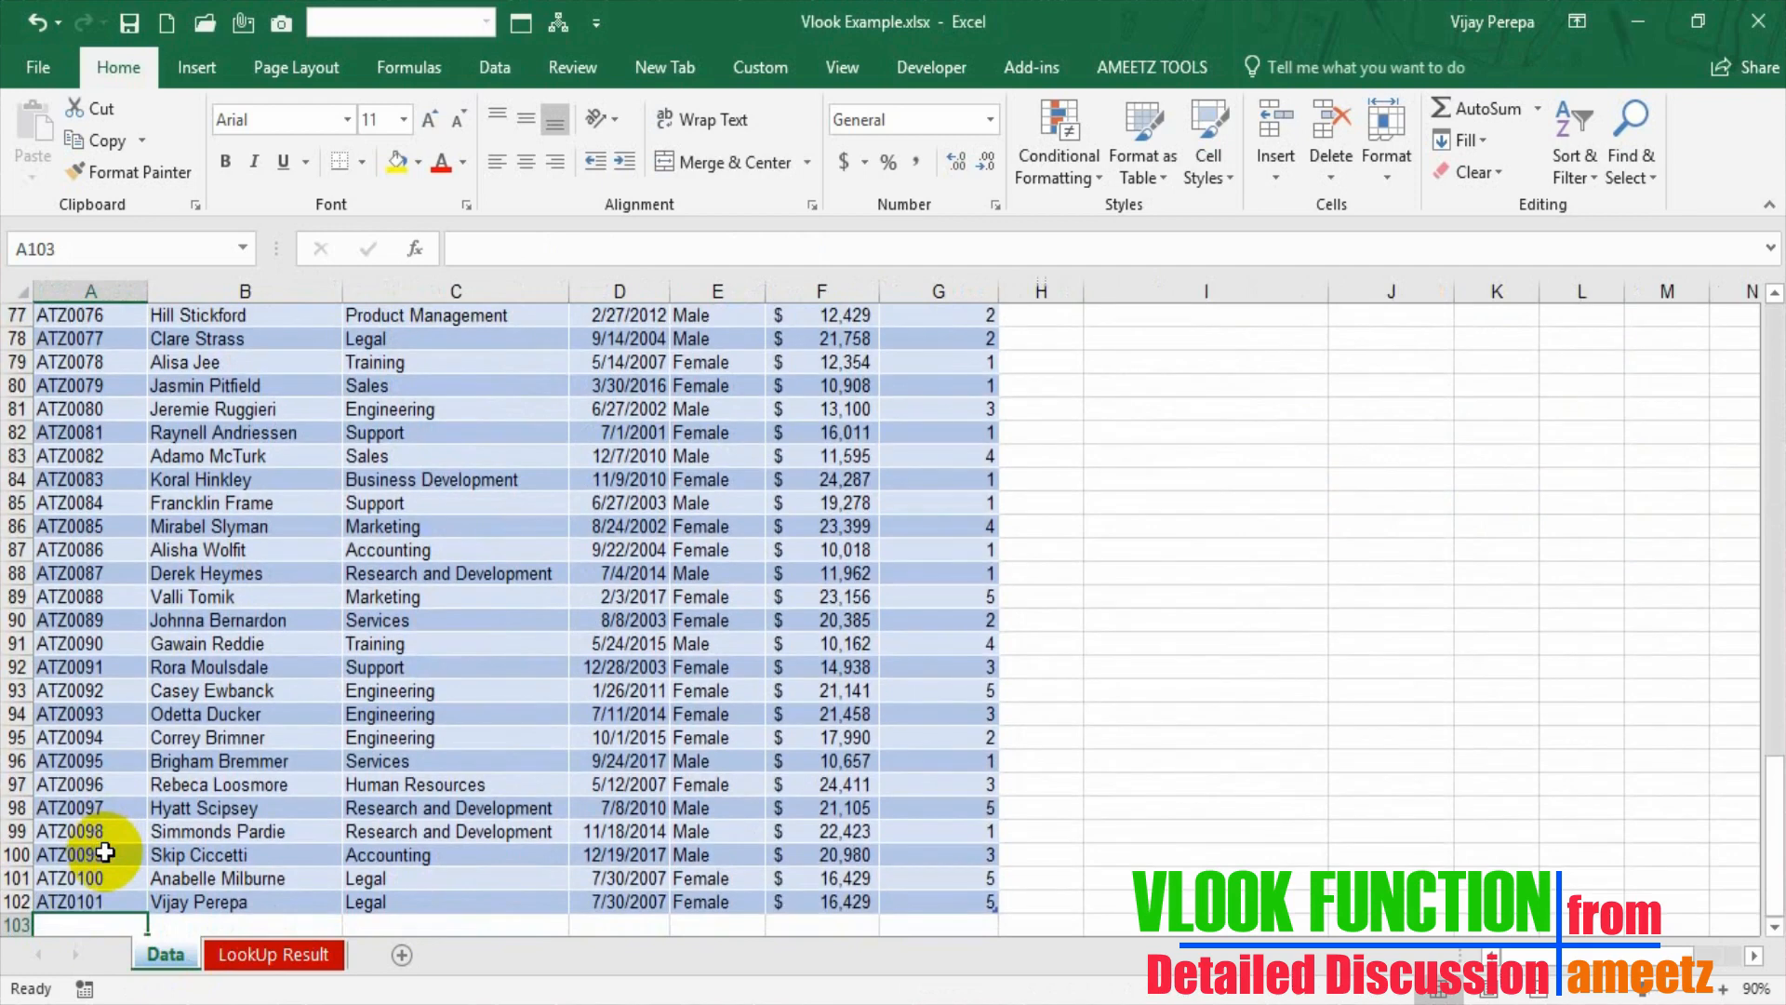
text(B)
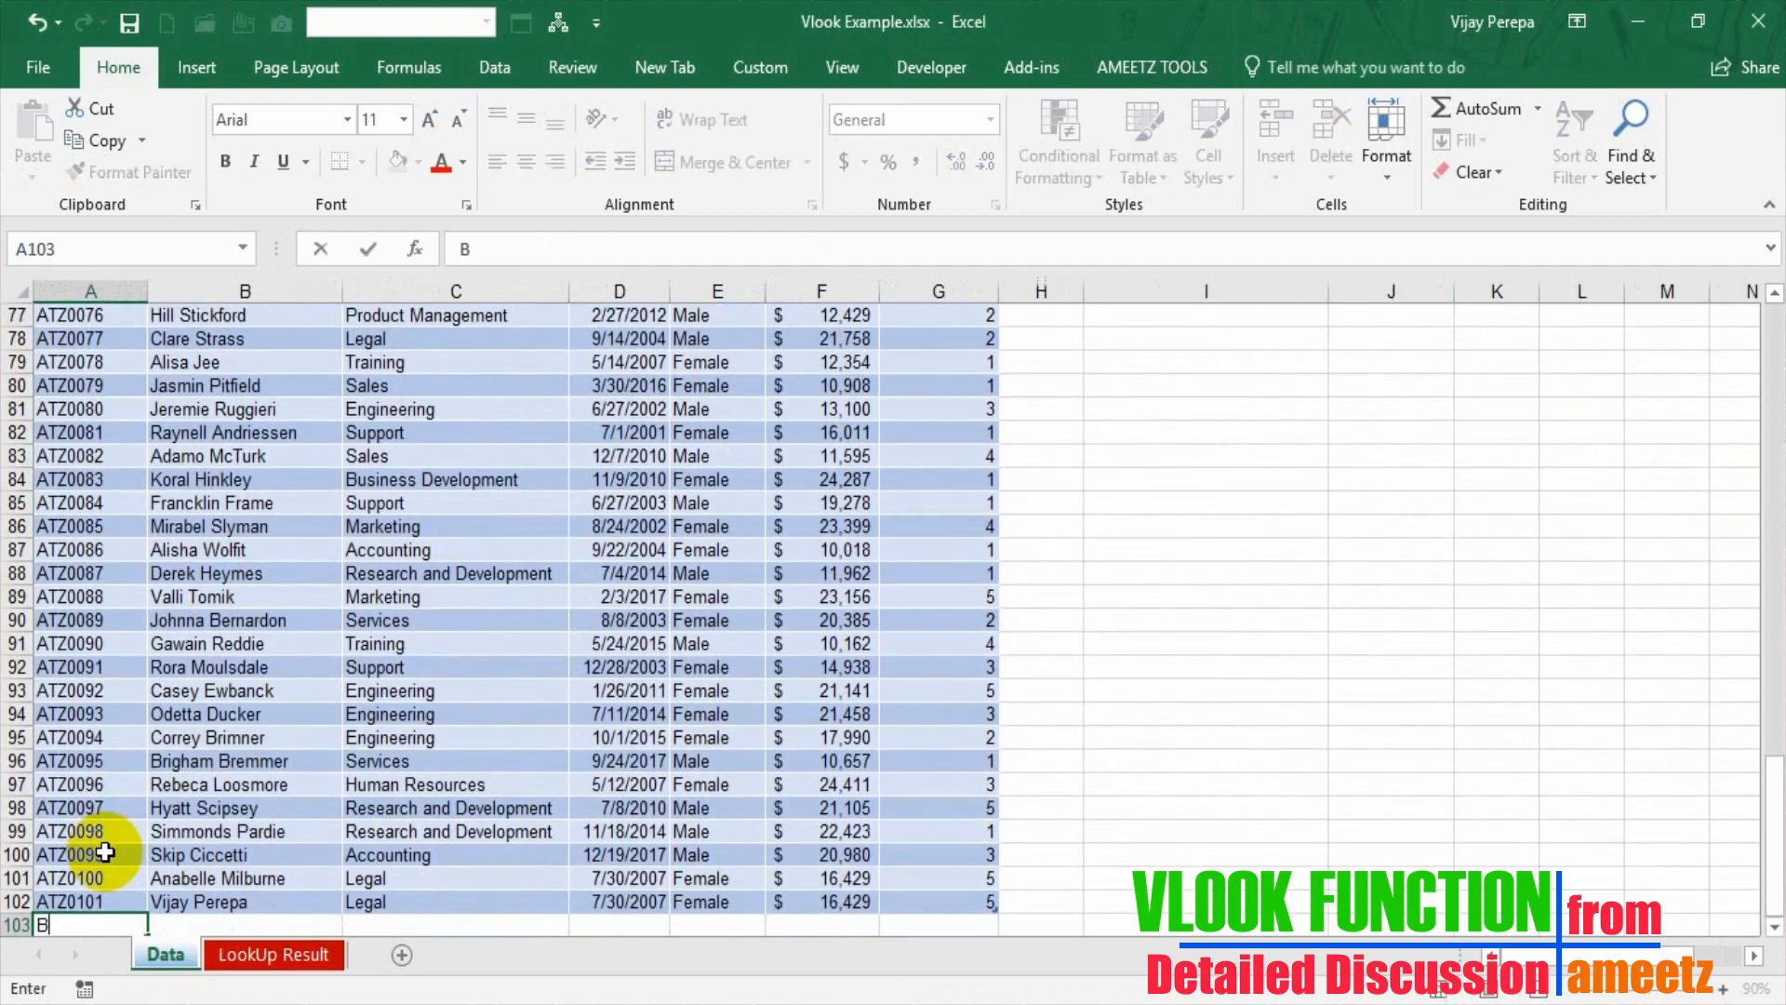
text(AA111)
key(ctrl+Return)
Enter "Another Name" as the new record's name in B103.
key(Right)
key(Up)
key(Up)
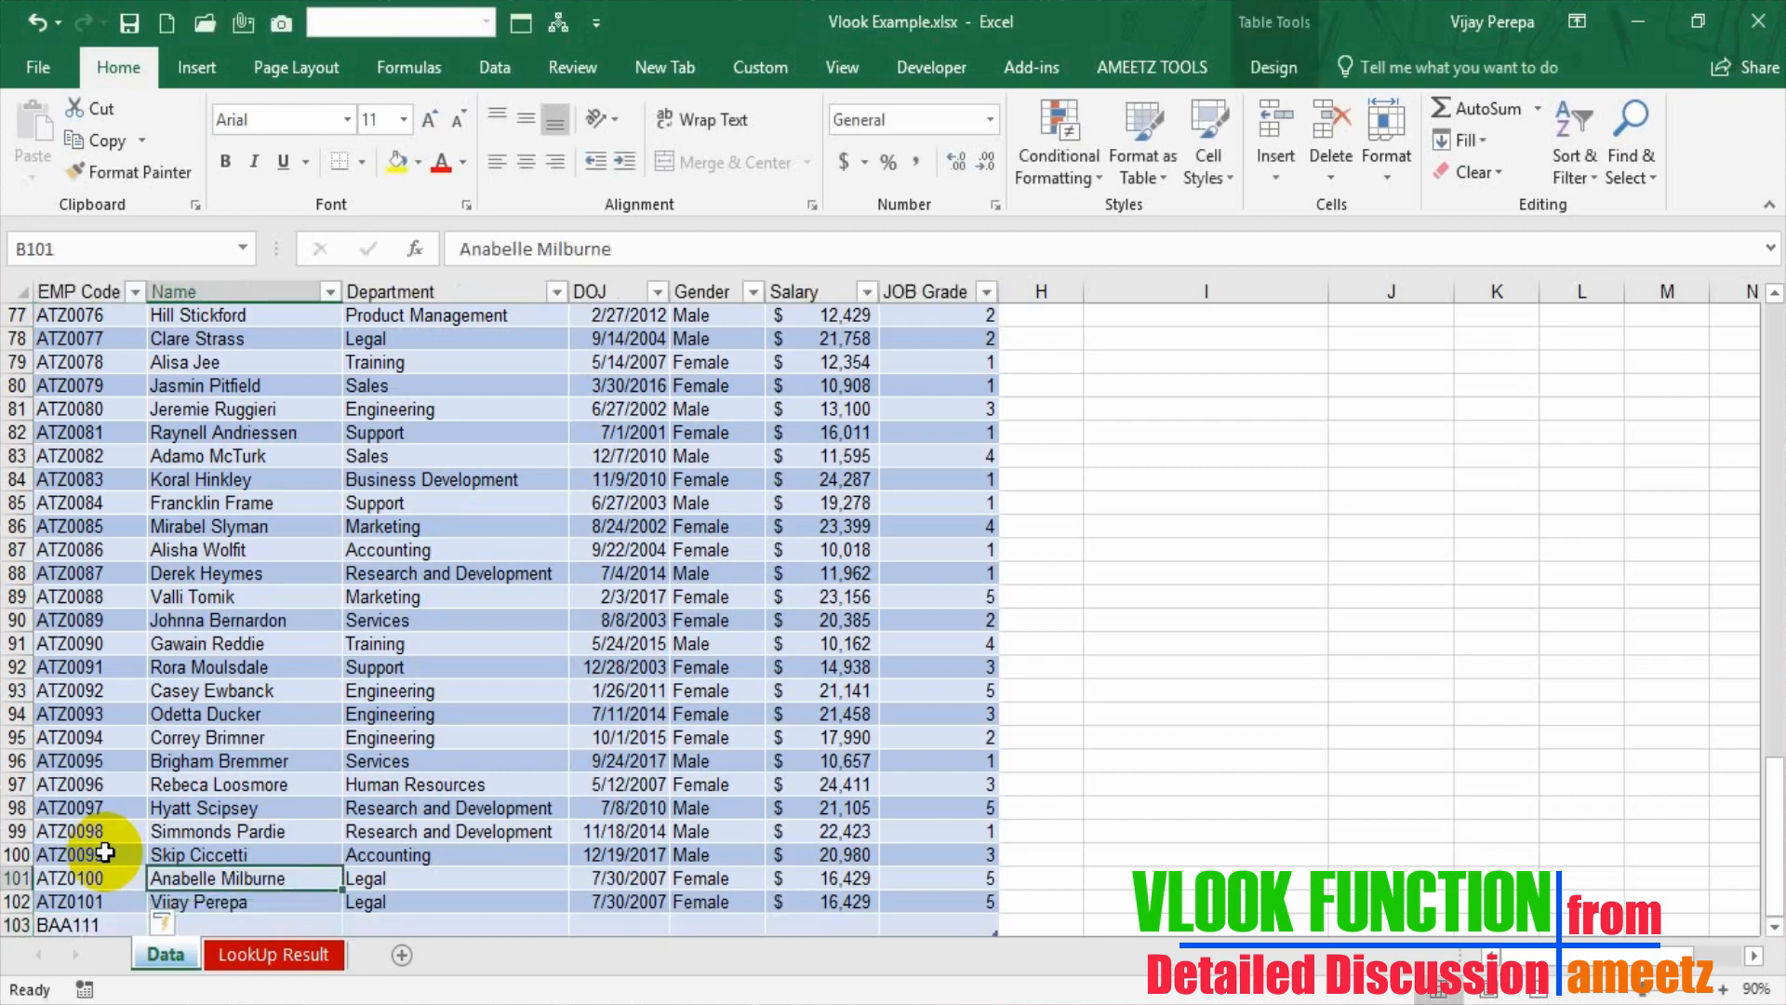
key(Down)
key(Down)
key(Down)
key(Down)
key(Down)
key(Up)
key(Up)
key(Up)
text(Another Name)
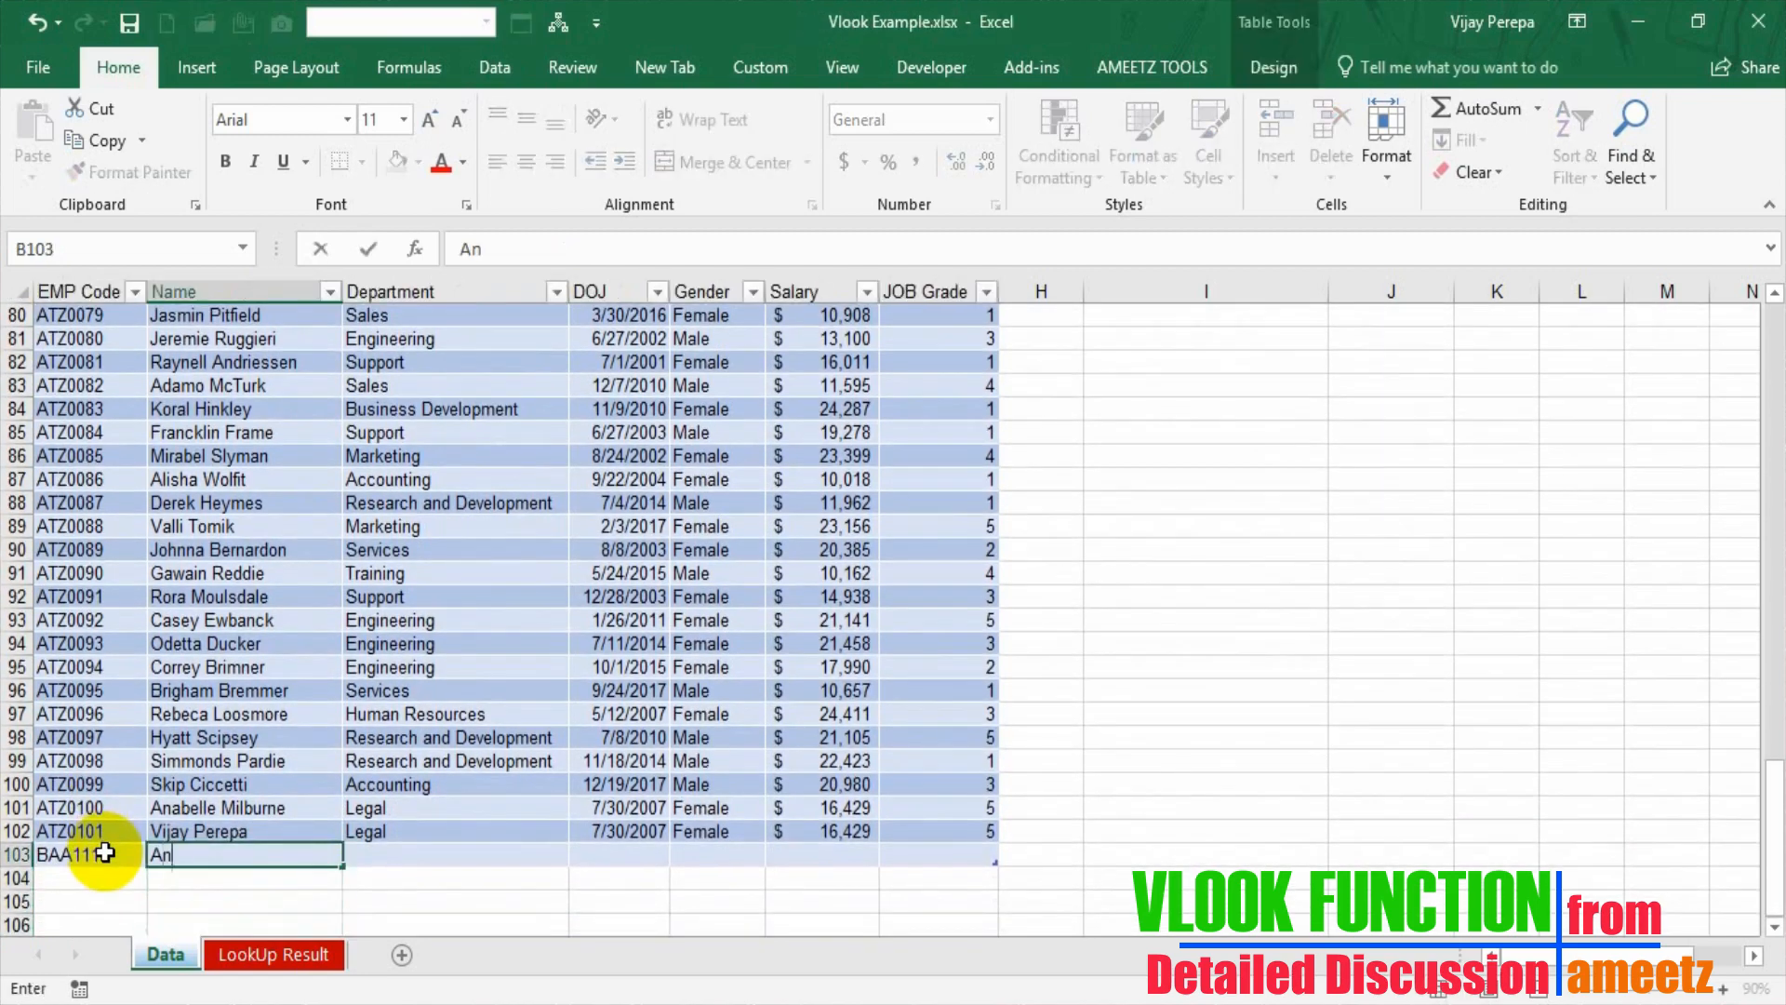
key(Tab)
Copy the Department through JOB Grade values from C98:G98 into the new record in row 103.
key(Up)
key(Up)
key(Up)
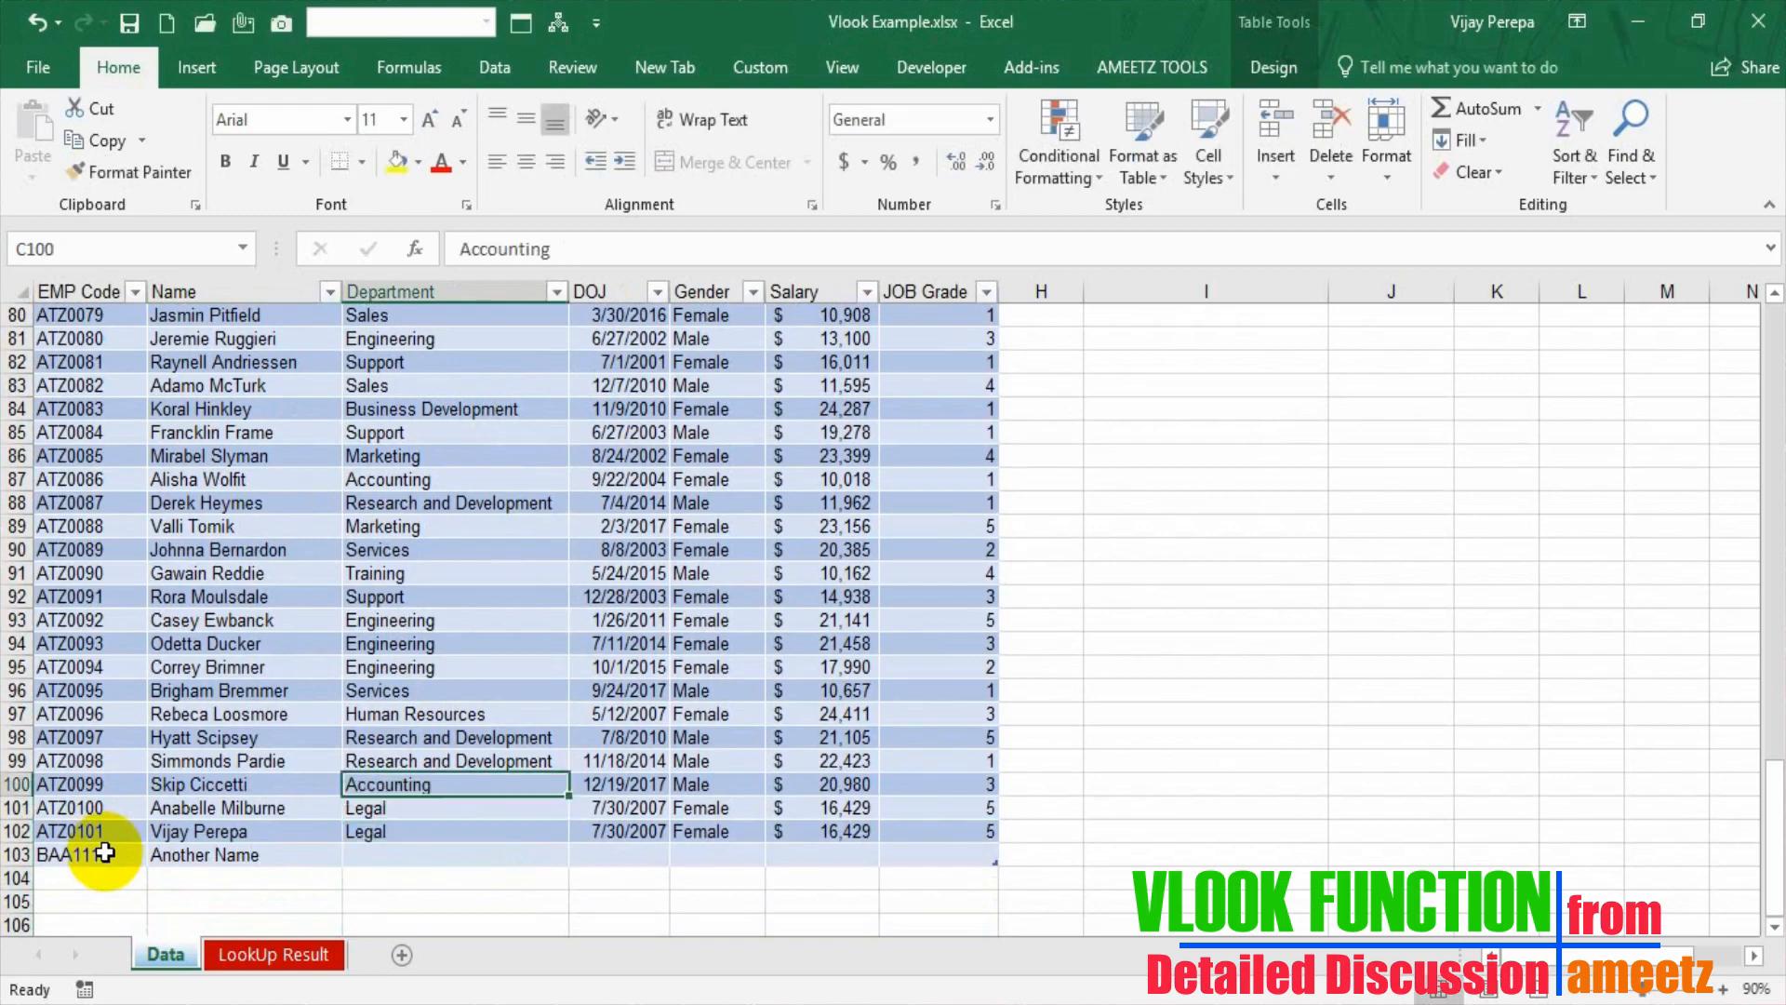
key(Up)
key(Up)
key(ctrl+shift+Right)
key(ctrl+c)
key(Down)
key(Down)
key(Down)
key(Down)
key(Down)
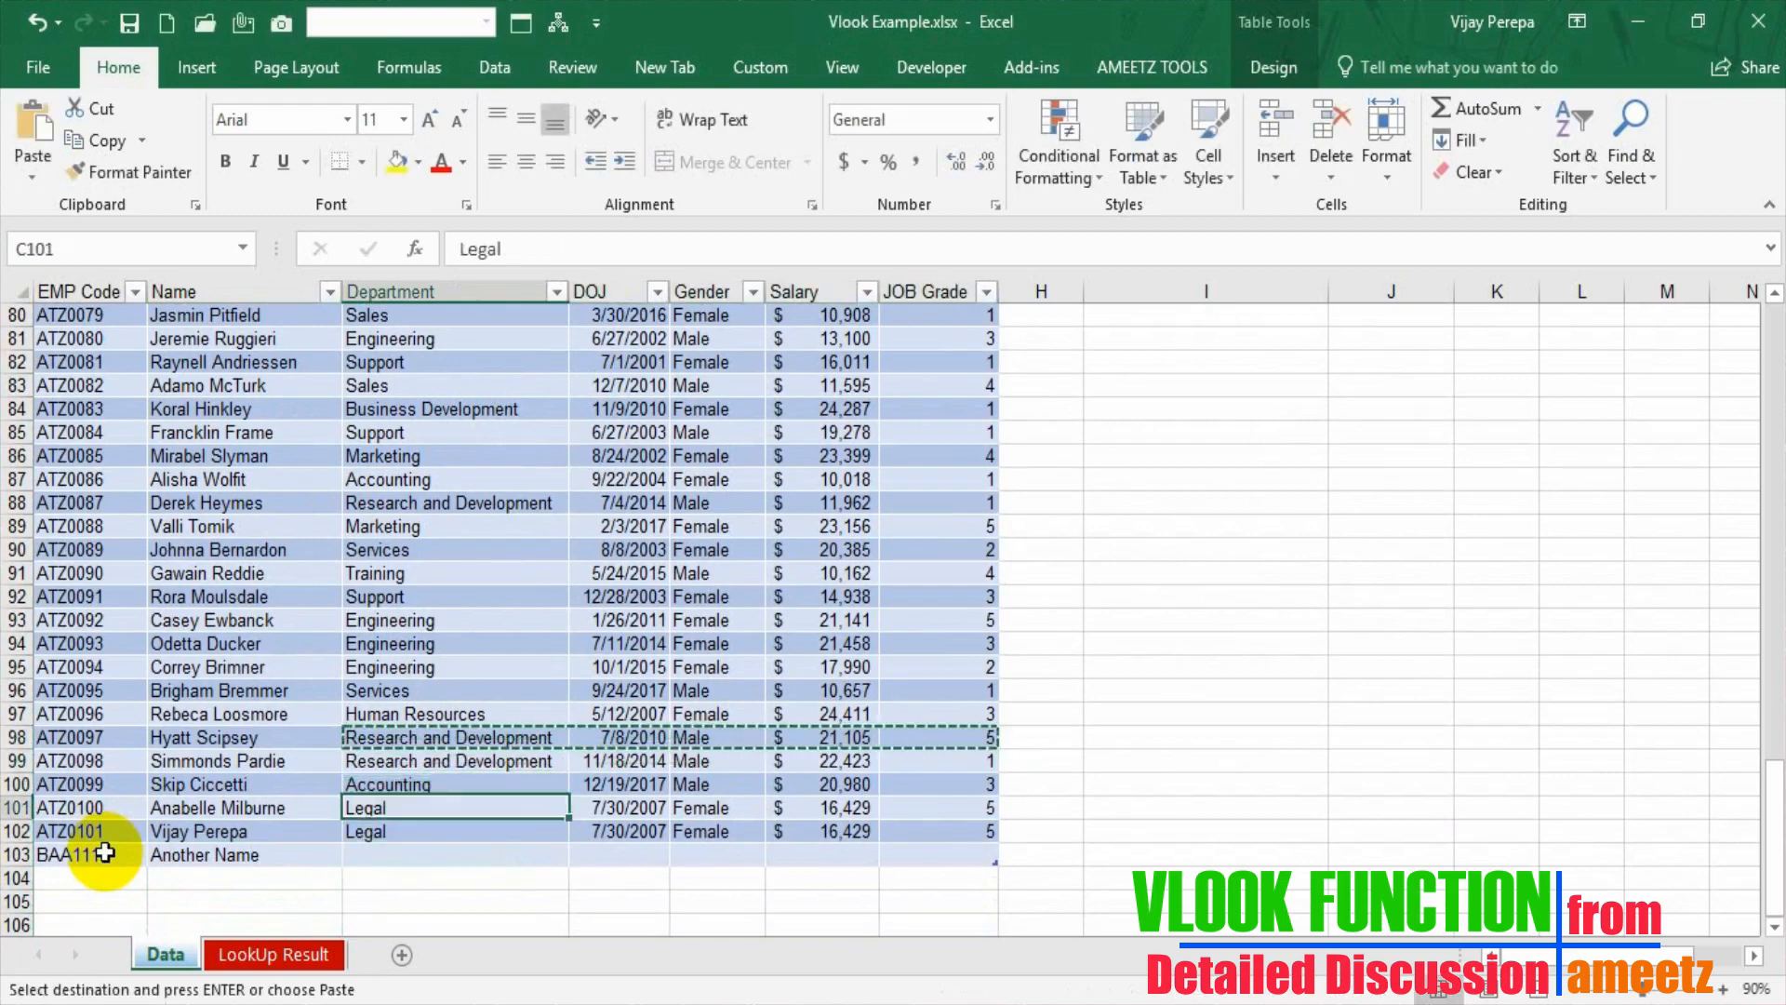
key(Return)
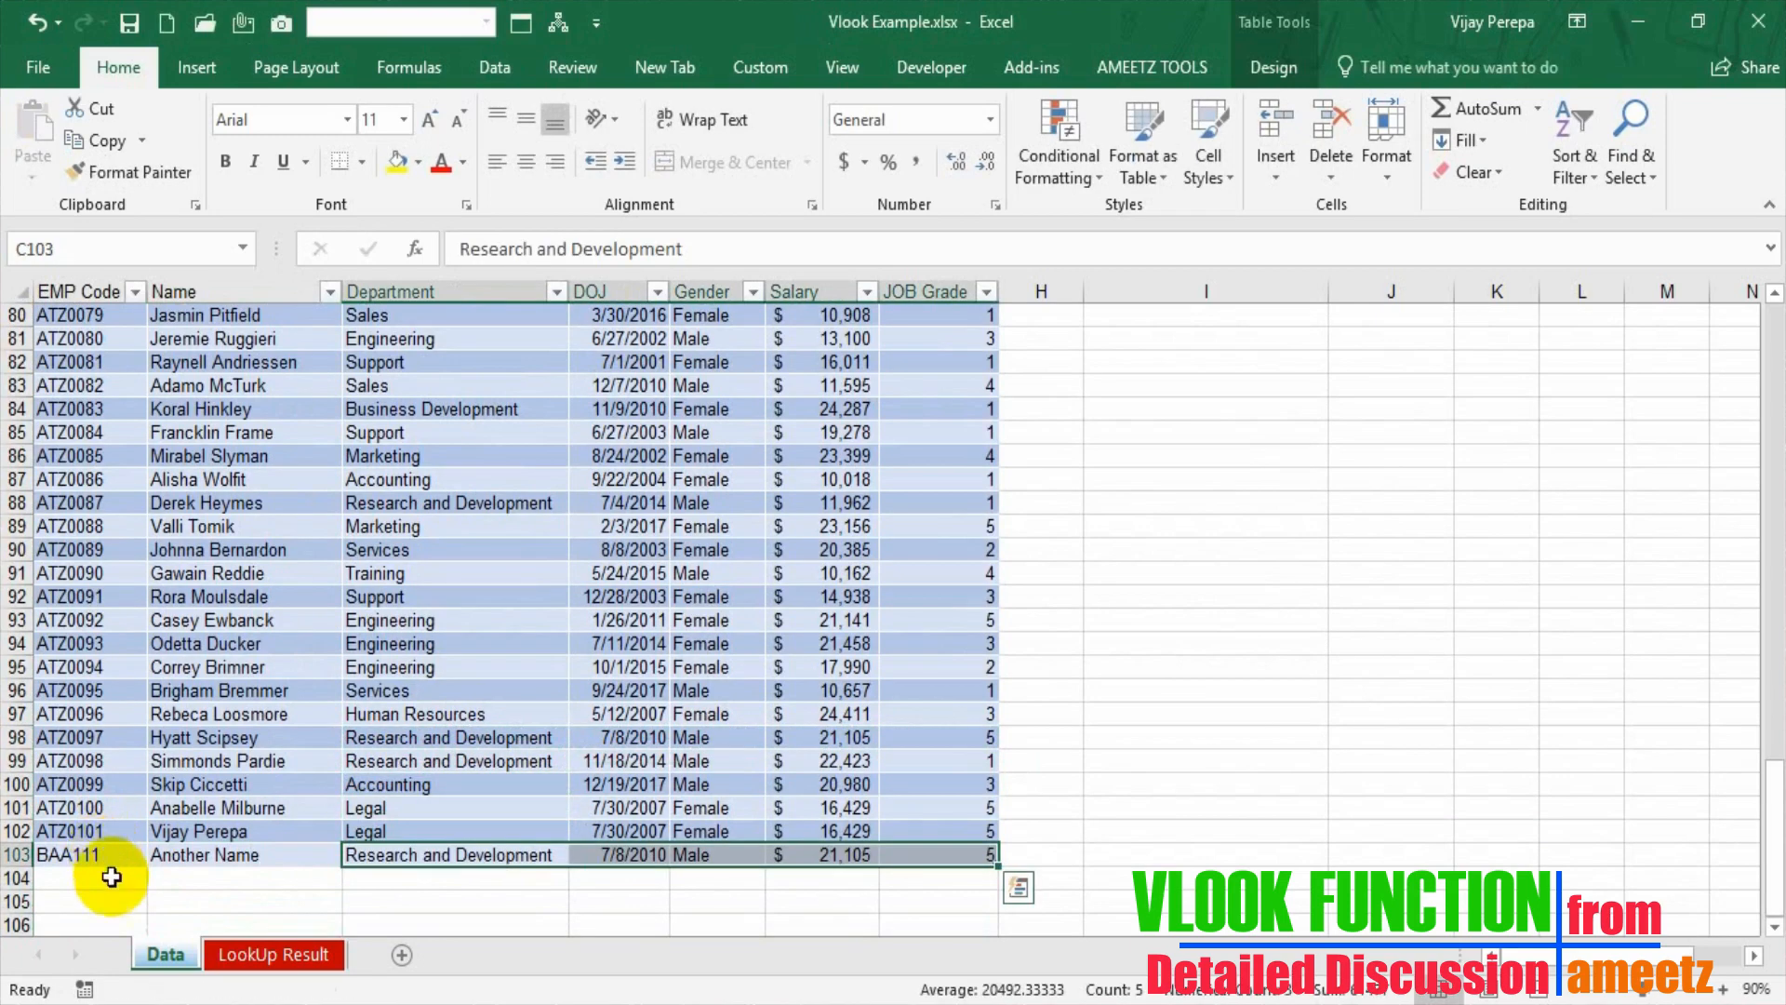
Copy the new record's employee code from A103 of the Data sheet into B3 of the LookUp Result sheet.
click(72, 831)
click(73, 858)
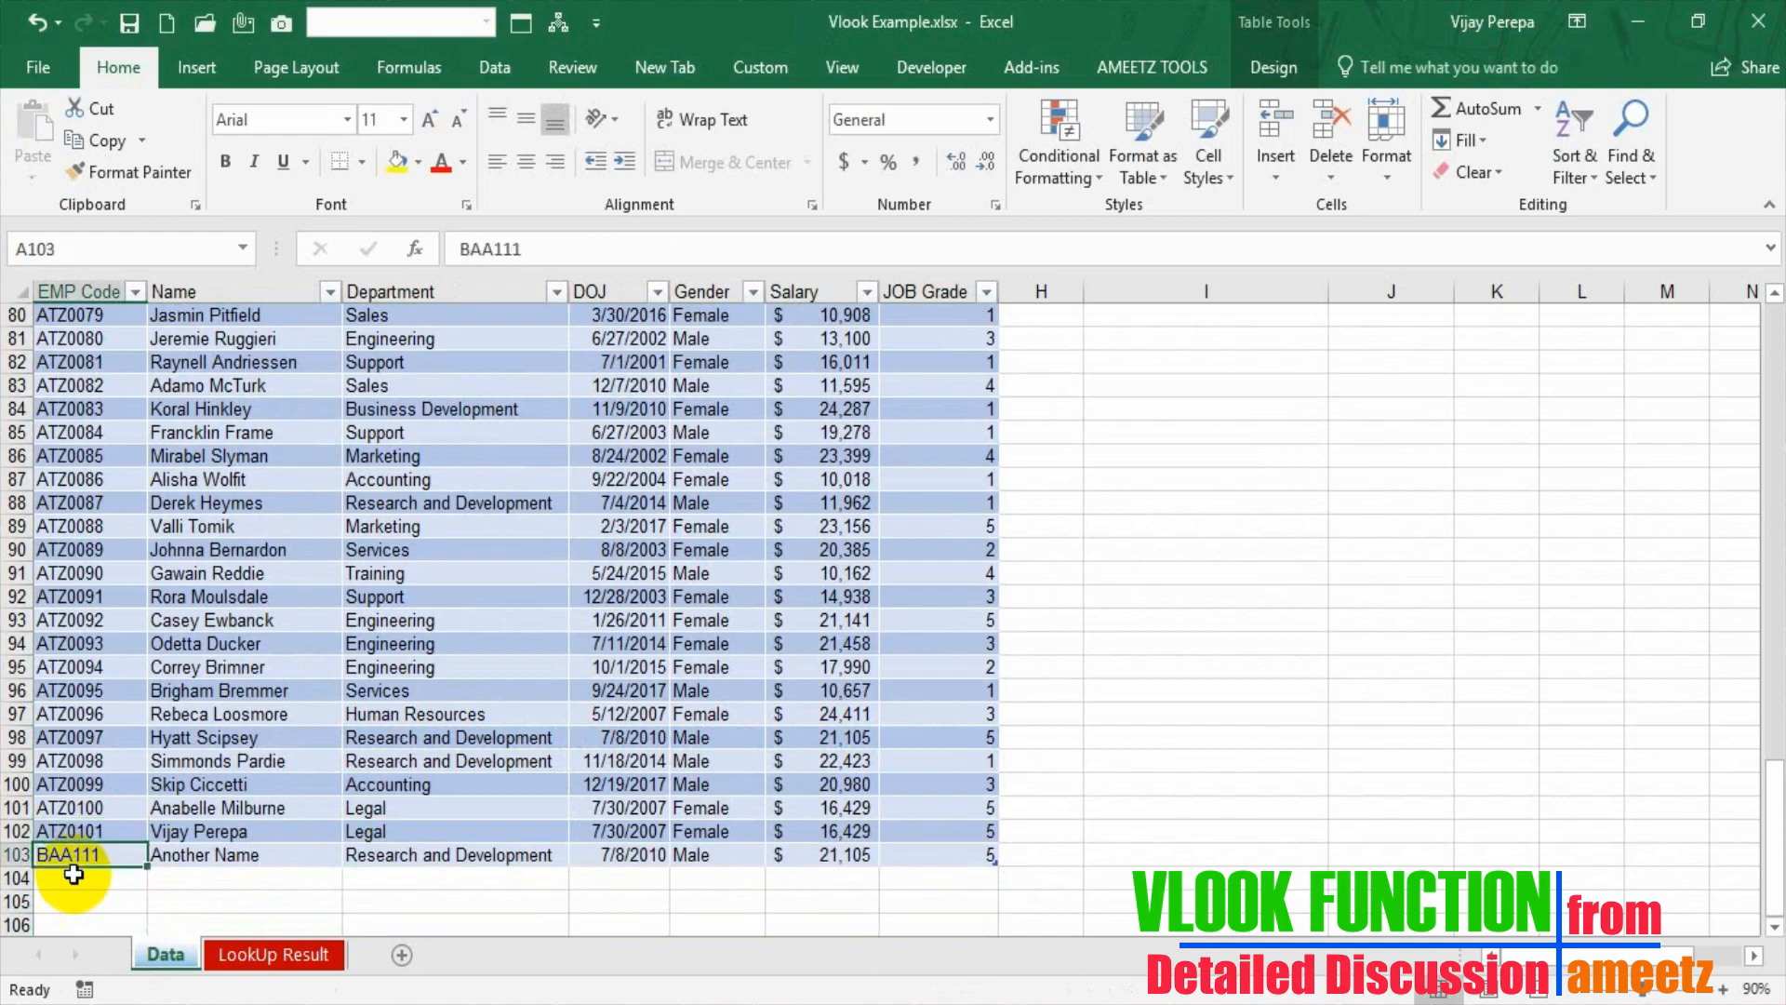
key(ctrl+c)
click(232, 956)
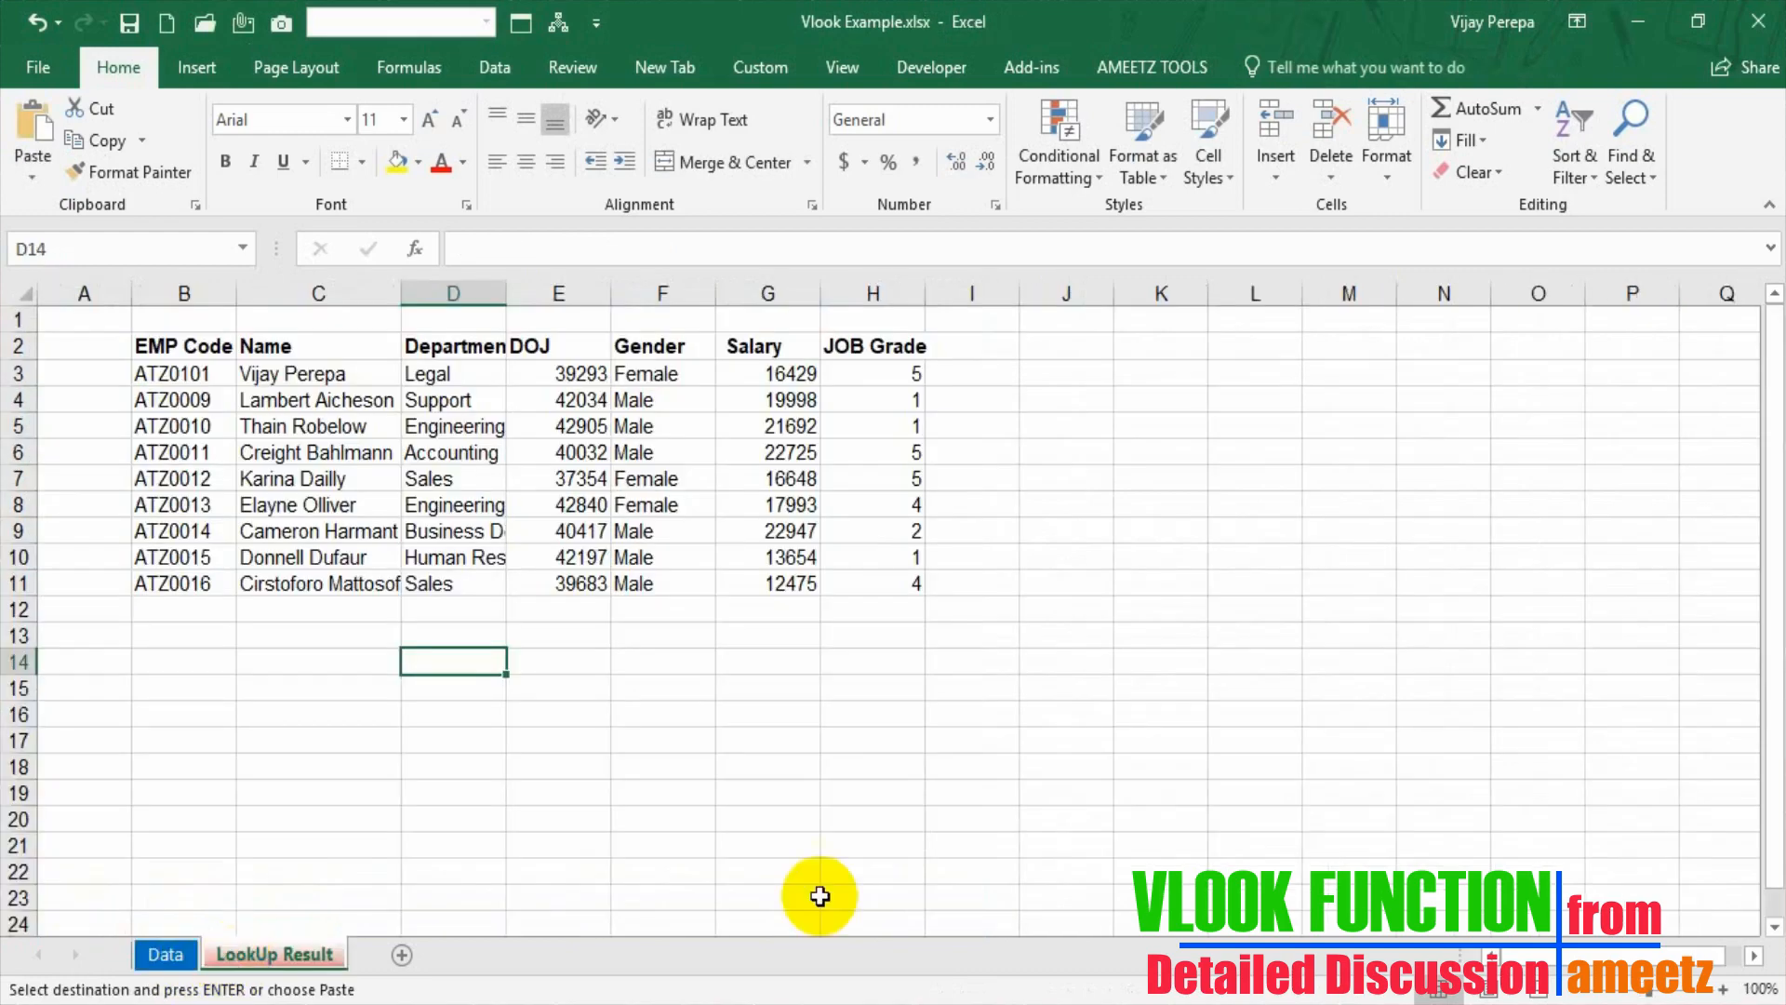
click(169, 963)
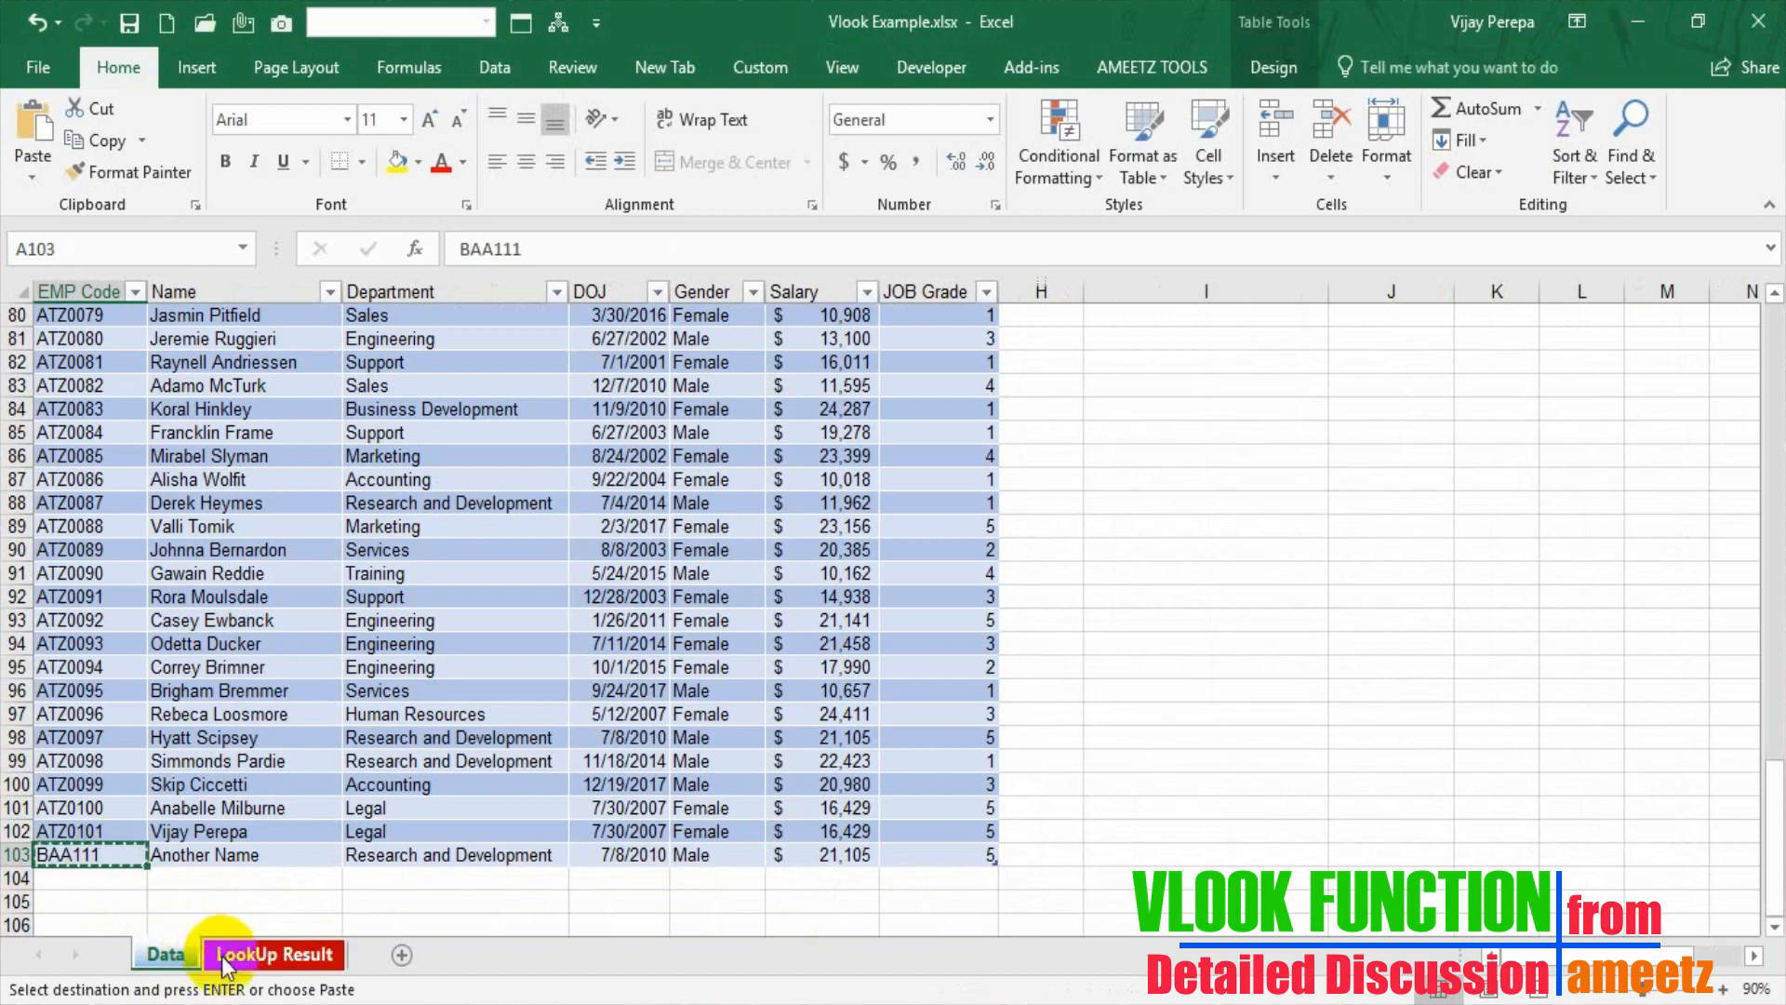
click(206, 954)
click(160, 383)
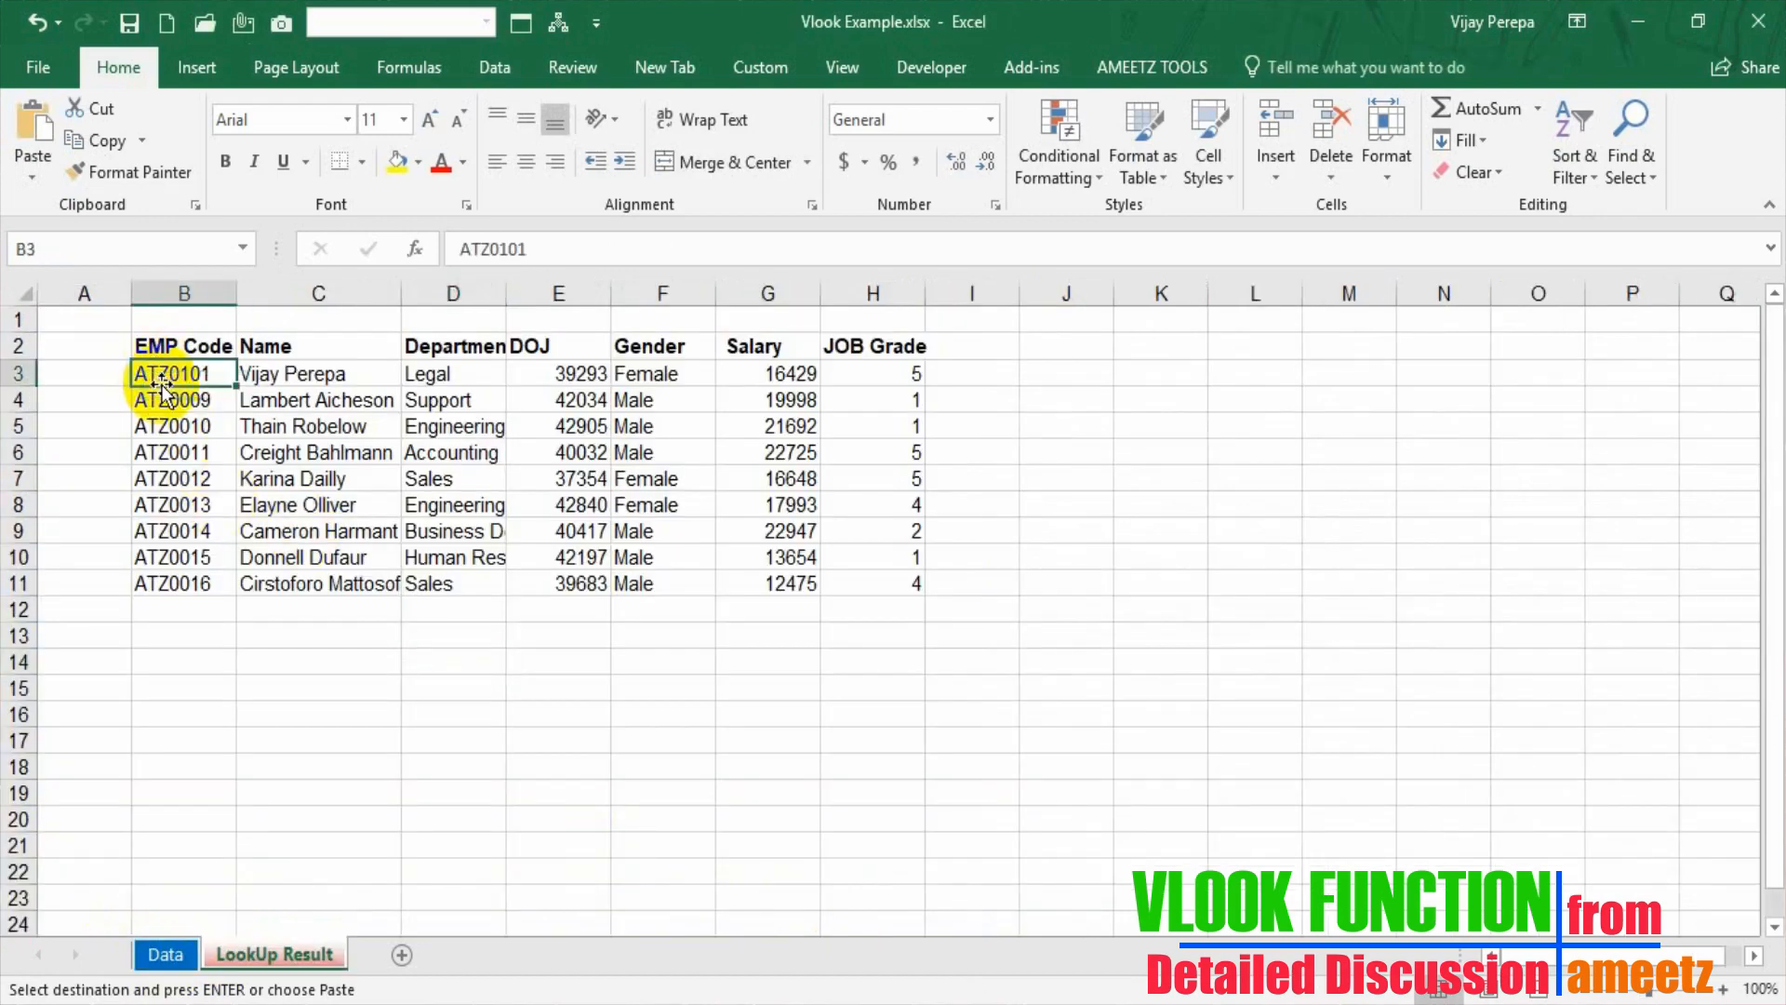
key(ctrl+v)
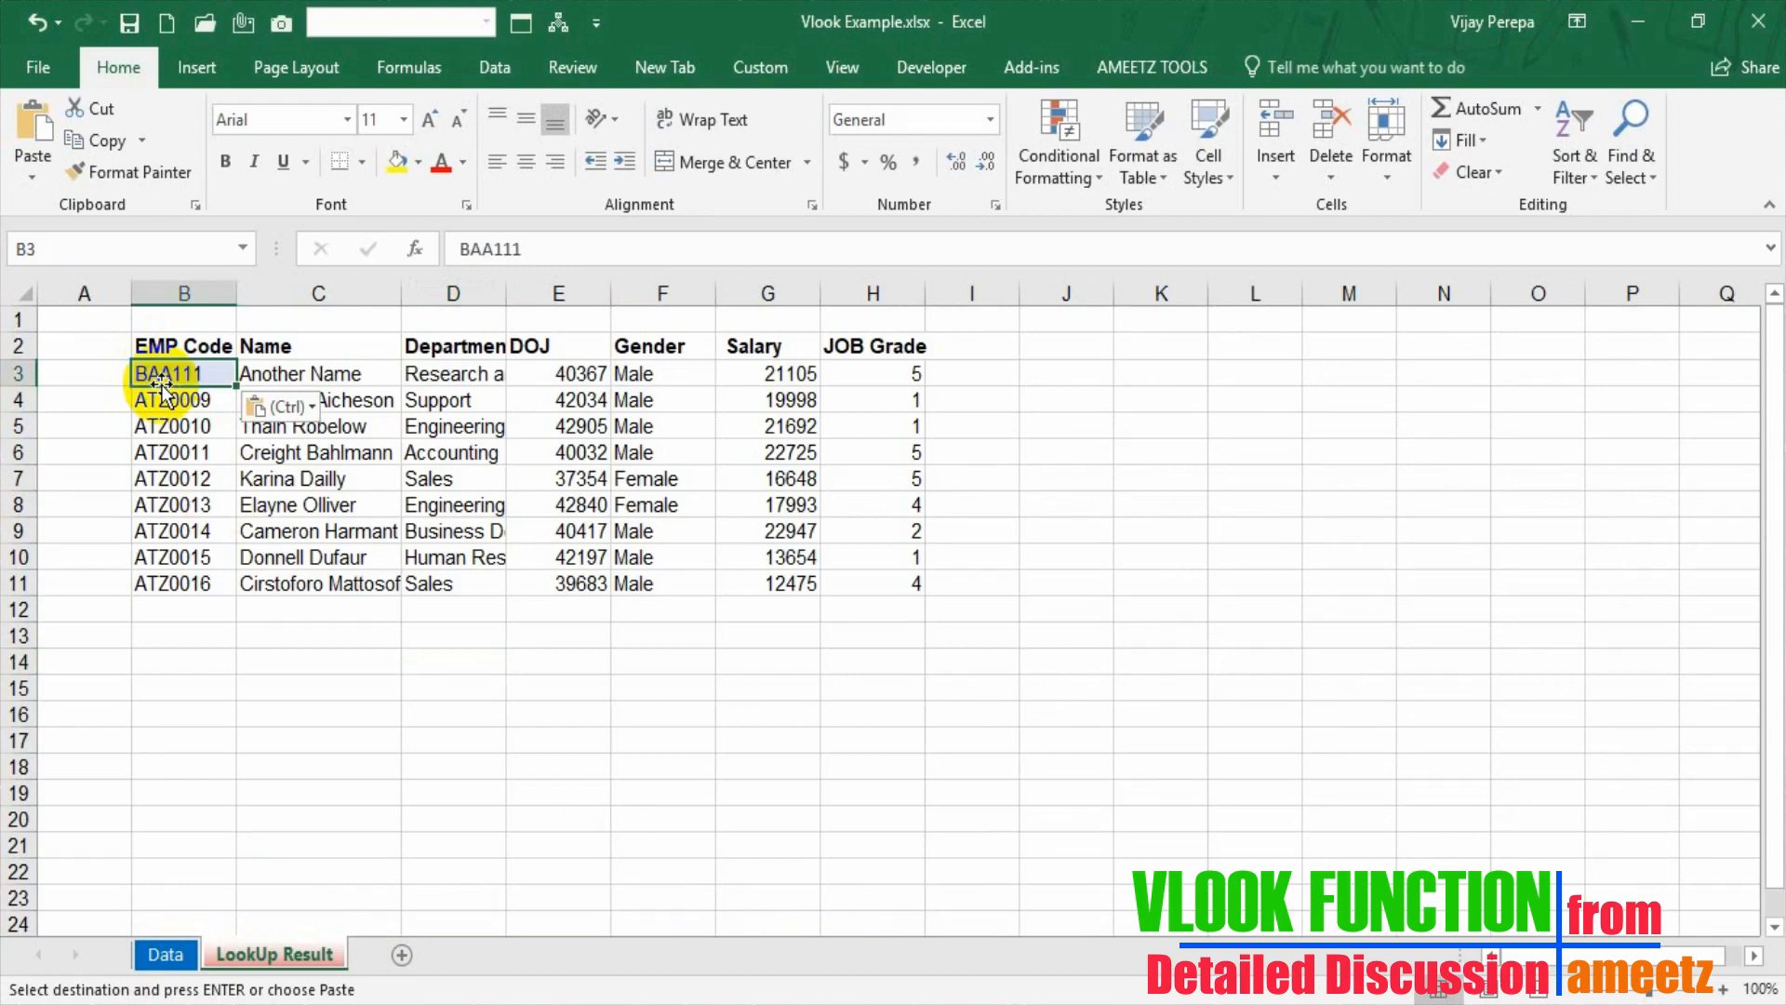
key(Right)
key(F2)
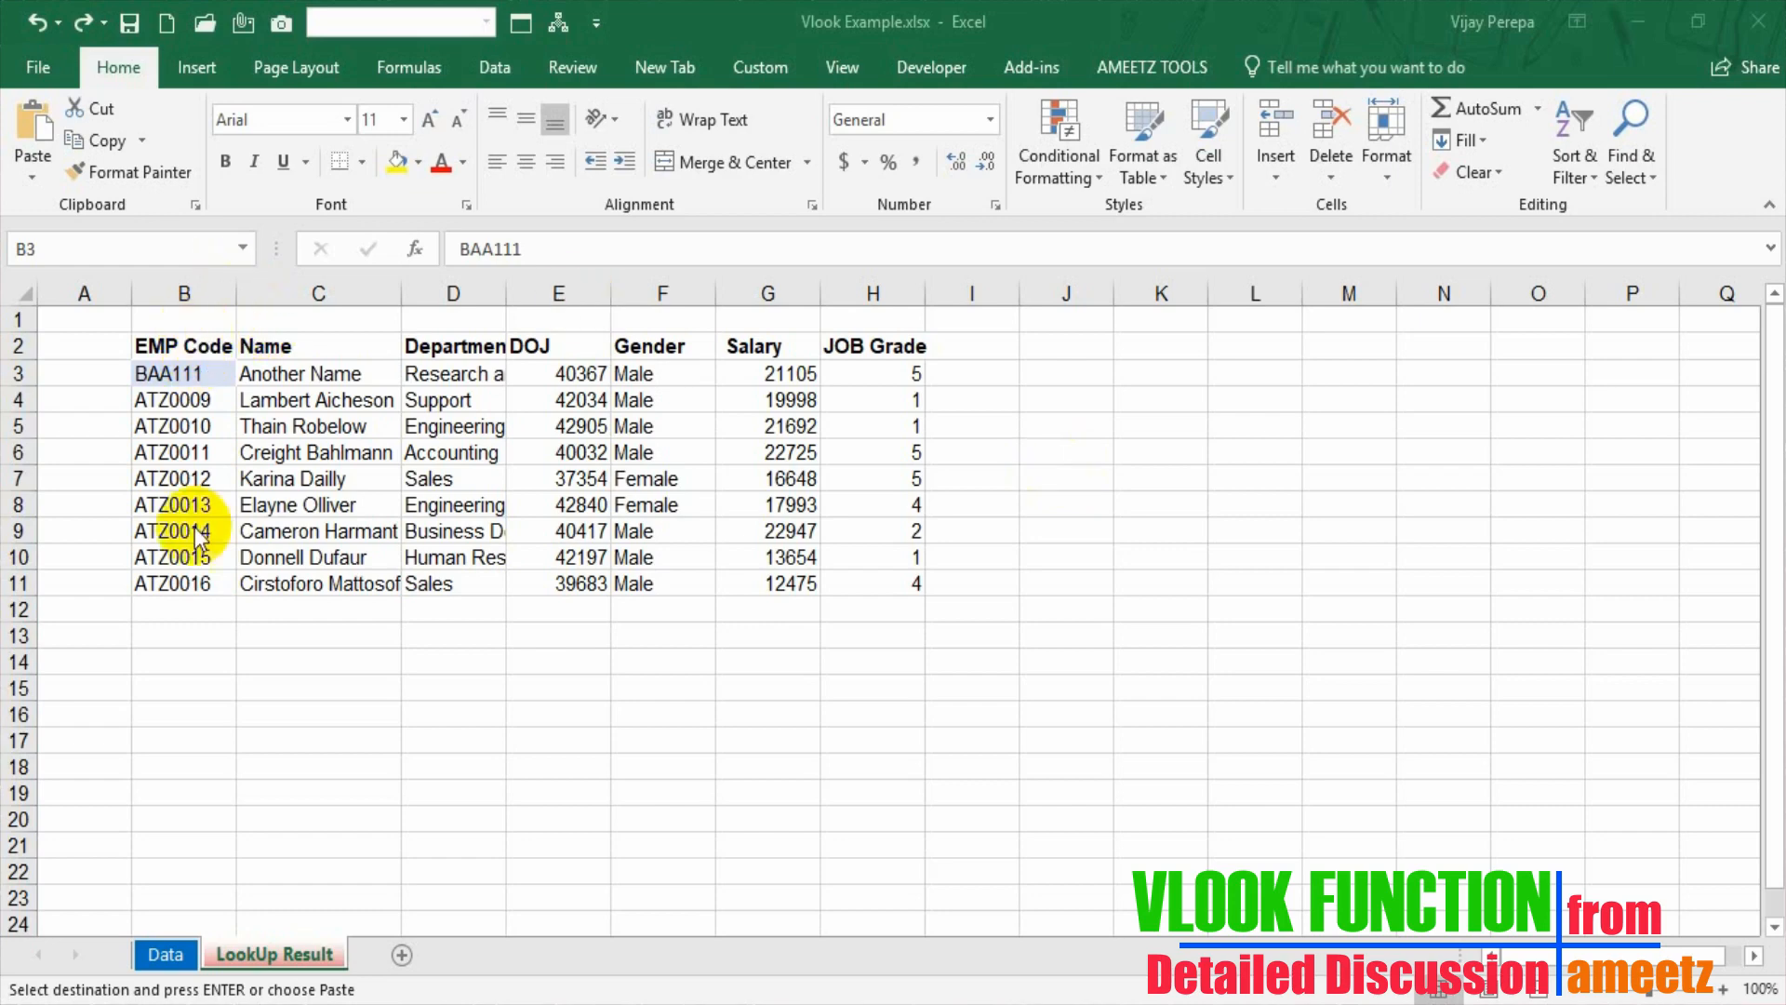
Replace the lookup value in B3 of the LookUp Result sheet with the employee name from B2 of the Data sheet.
click(177, 963)
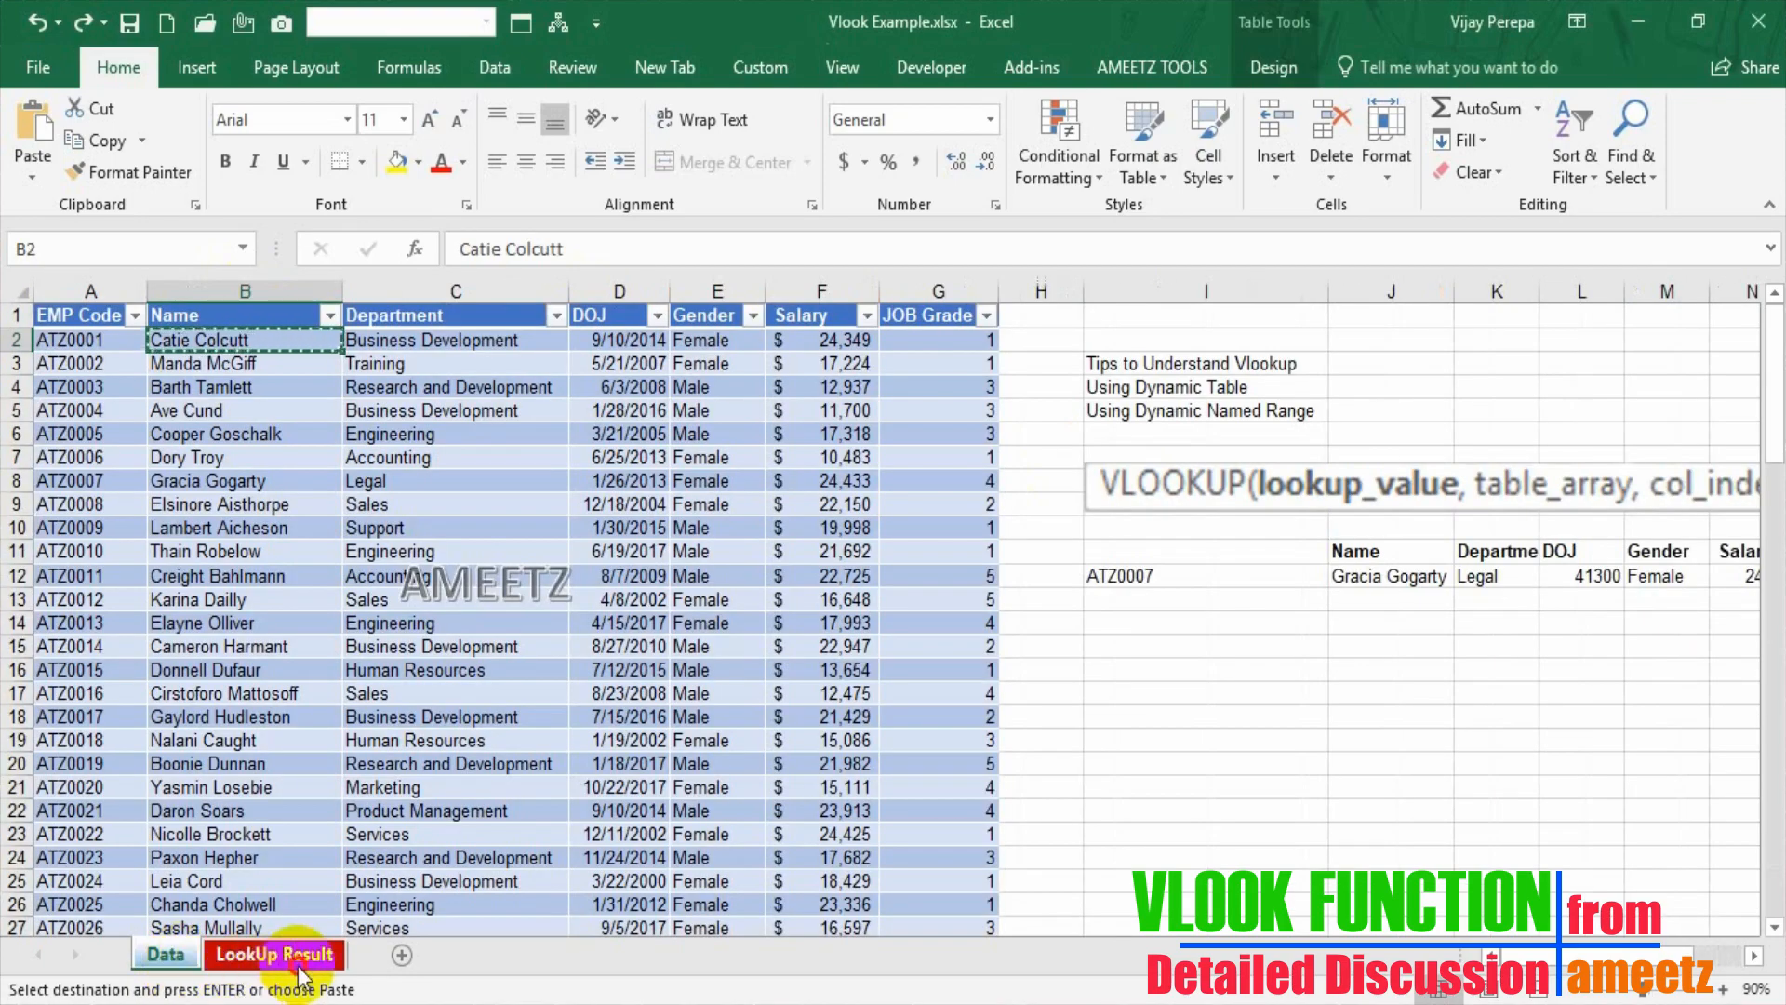
click(272, 955)
click(361, 375)
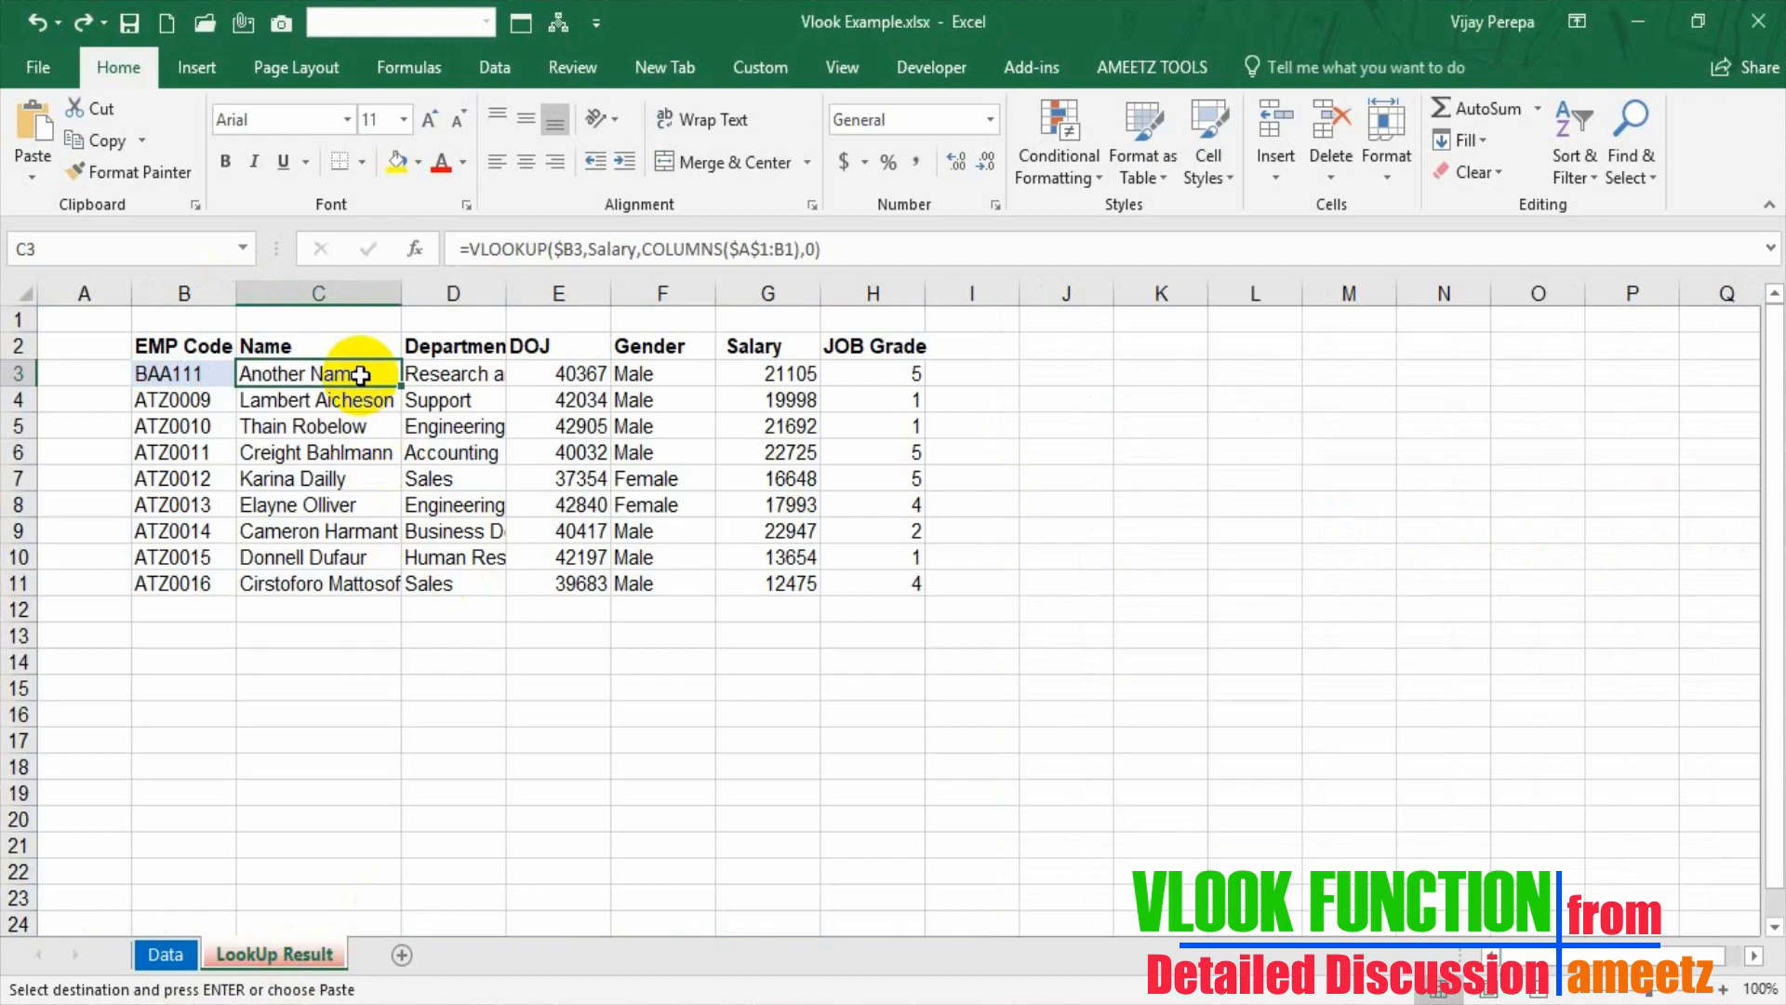
click(168, 958)
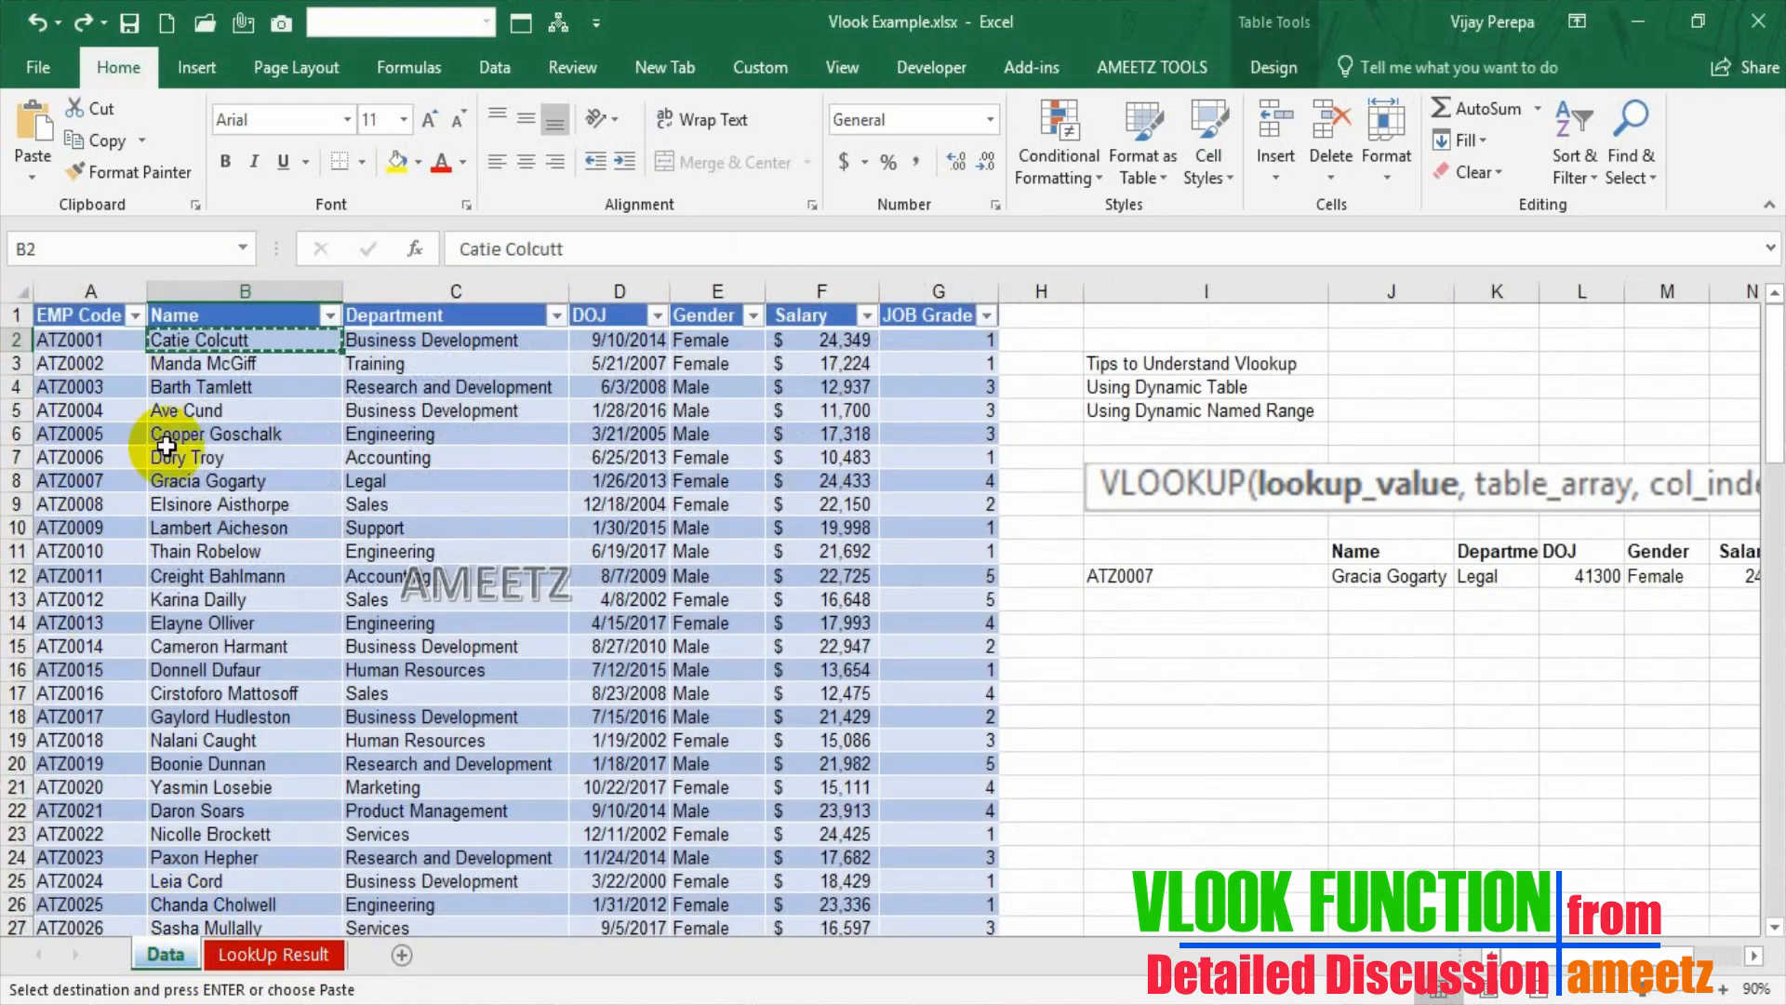
click(265, 954)
key(Left)
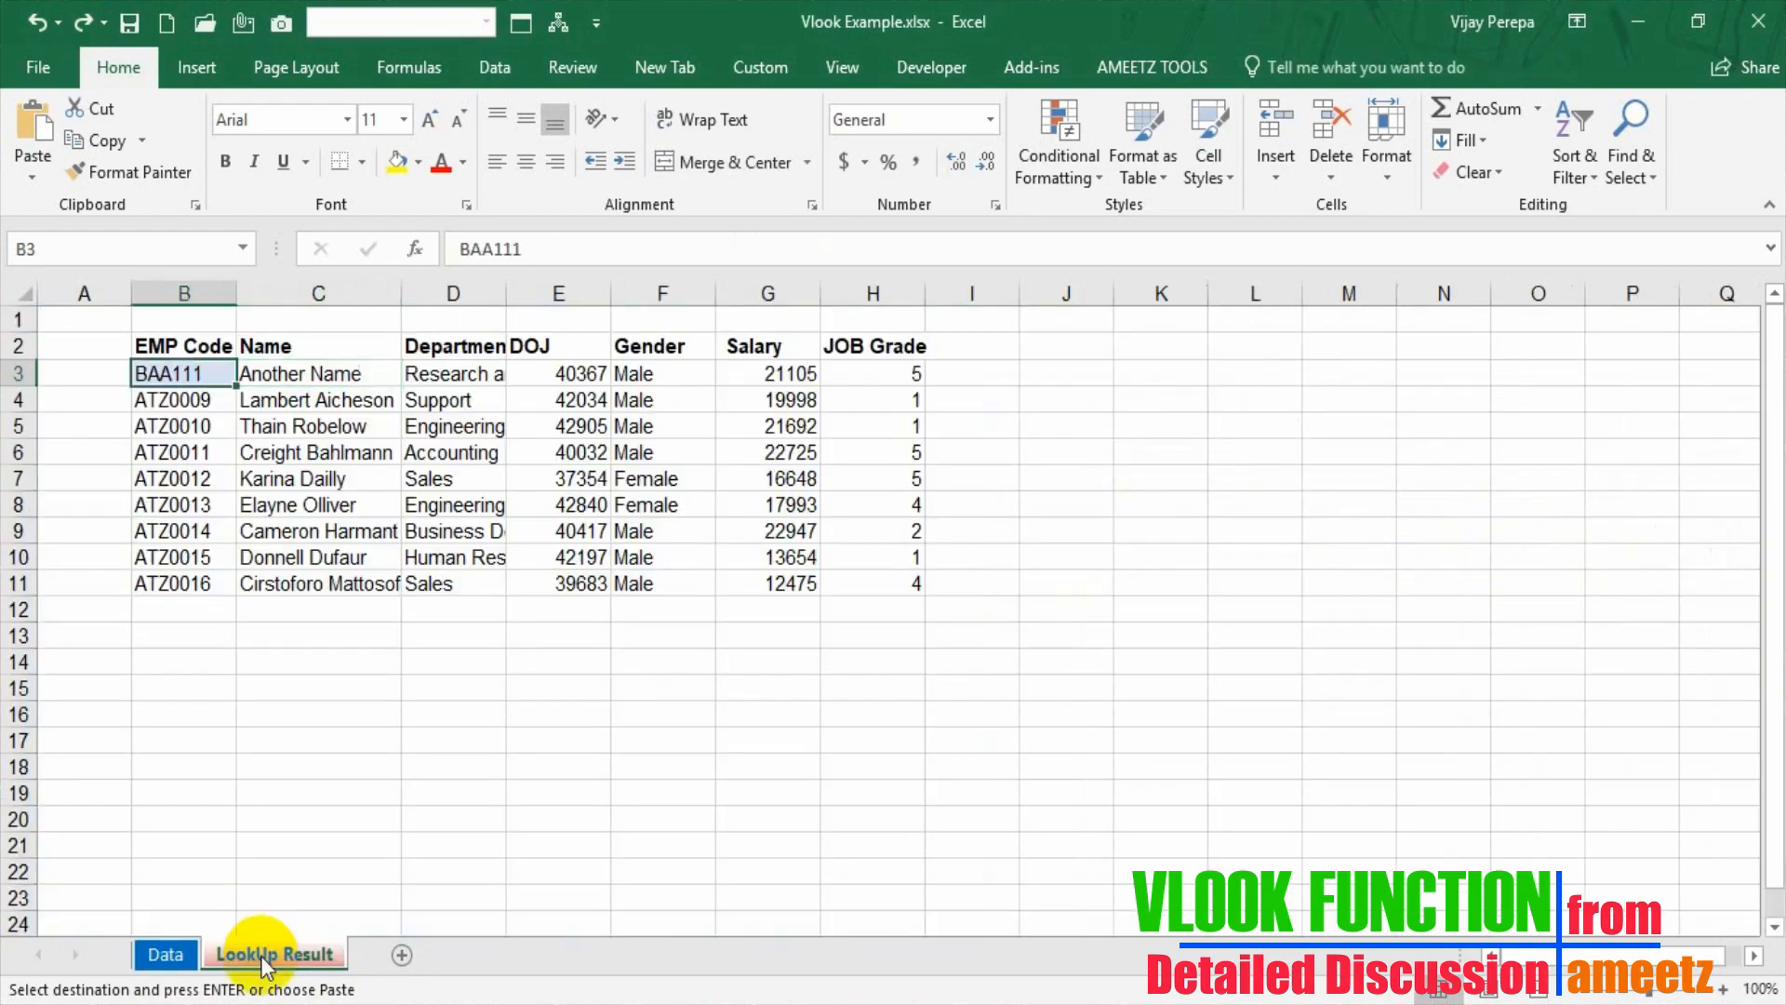
text(Catie Colcutt)
key(Right)
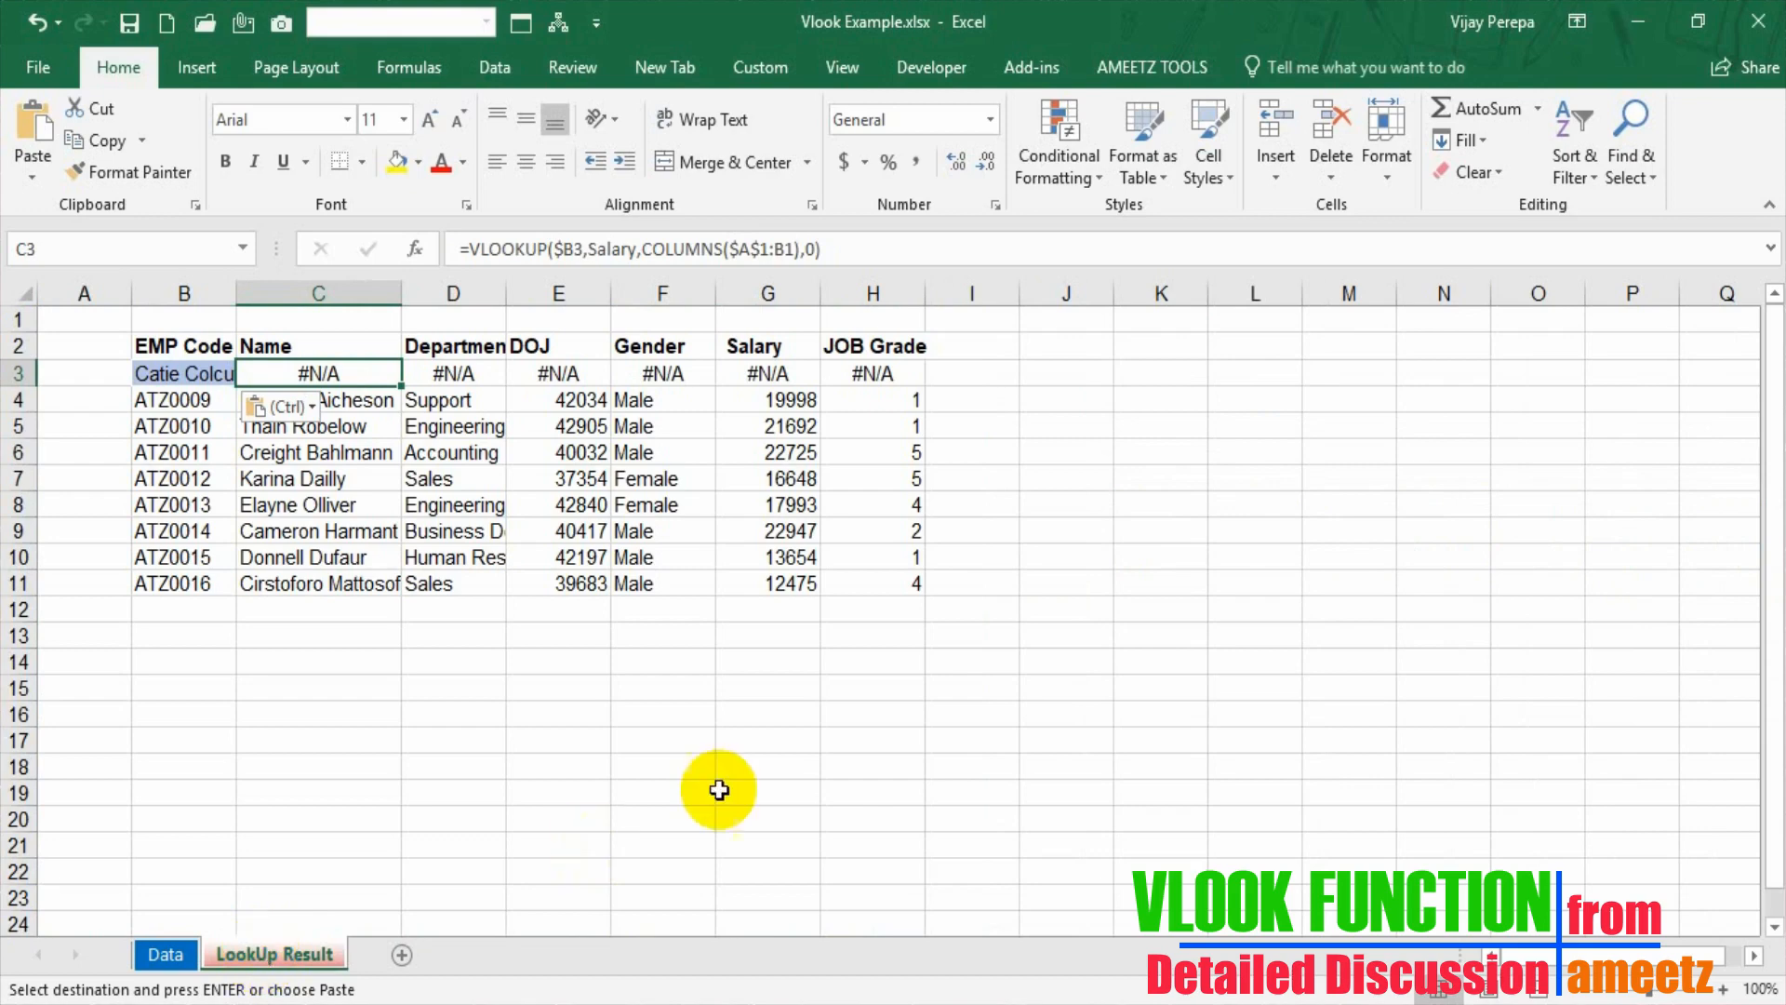
Change the table array in C3's VLOOKUP formula to Salary[[Name]:[JOB Grade]].
click(640, 251)
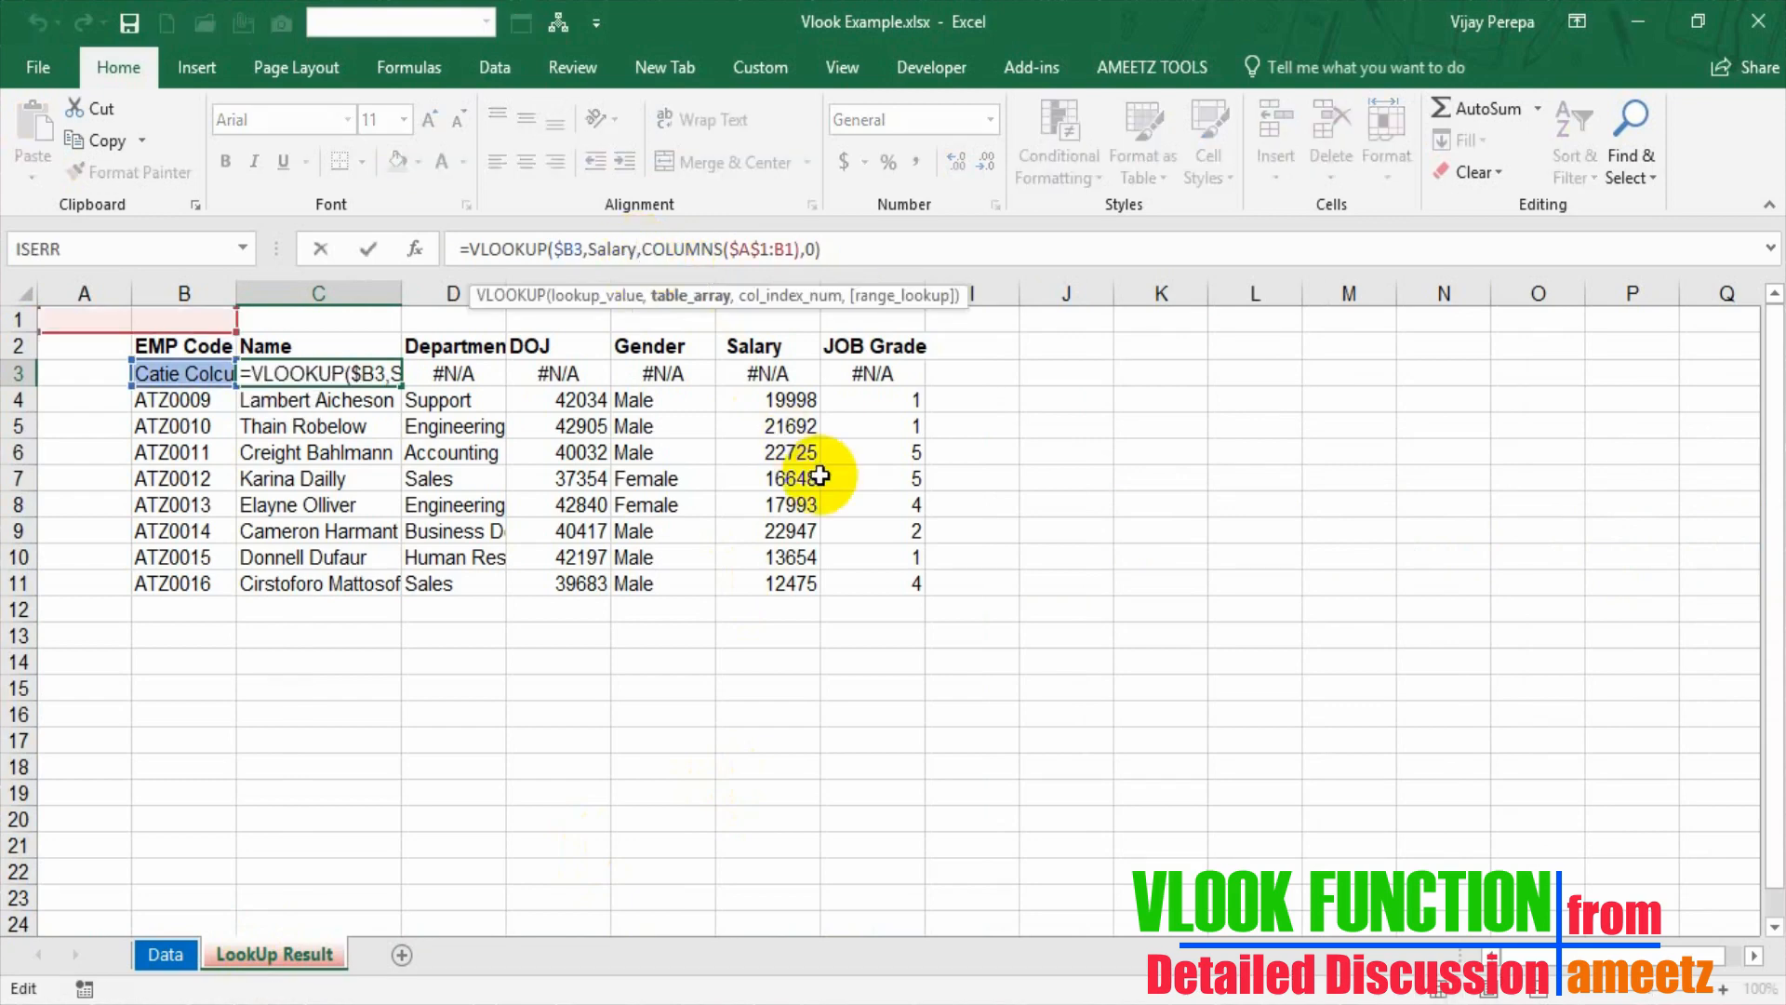
text([)
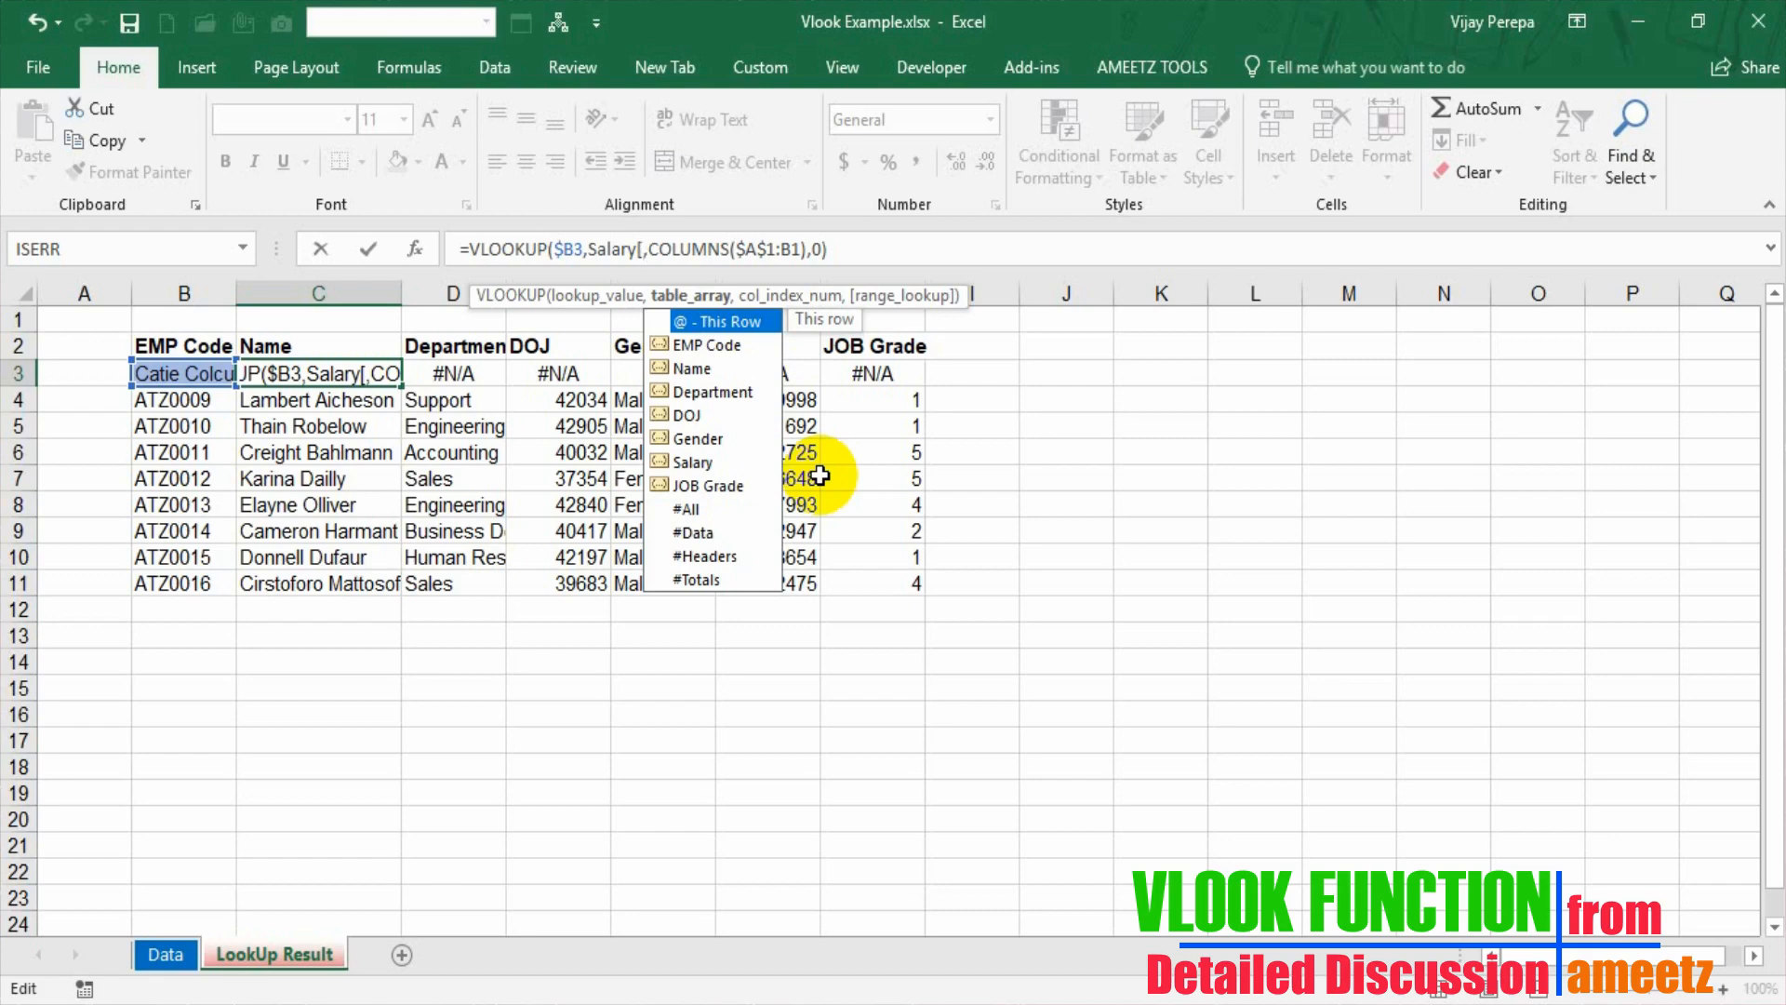
text([)
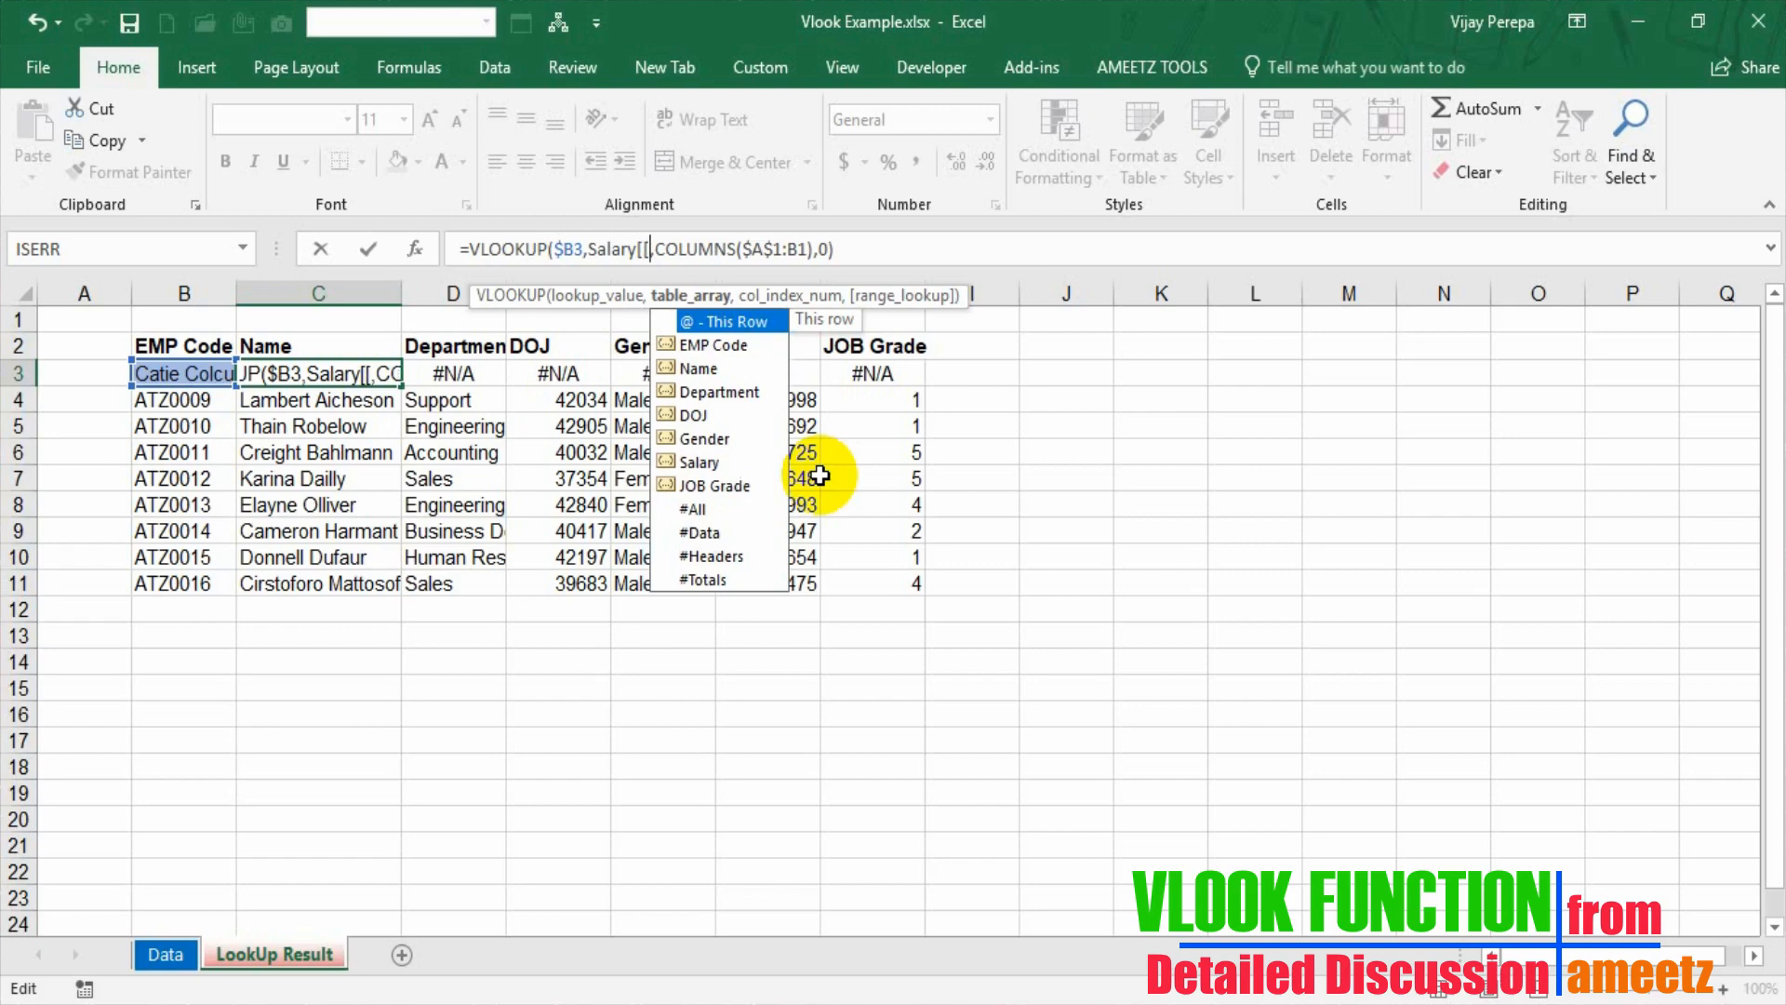
key(Down)
key(Down)
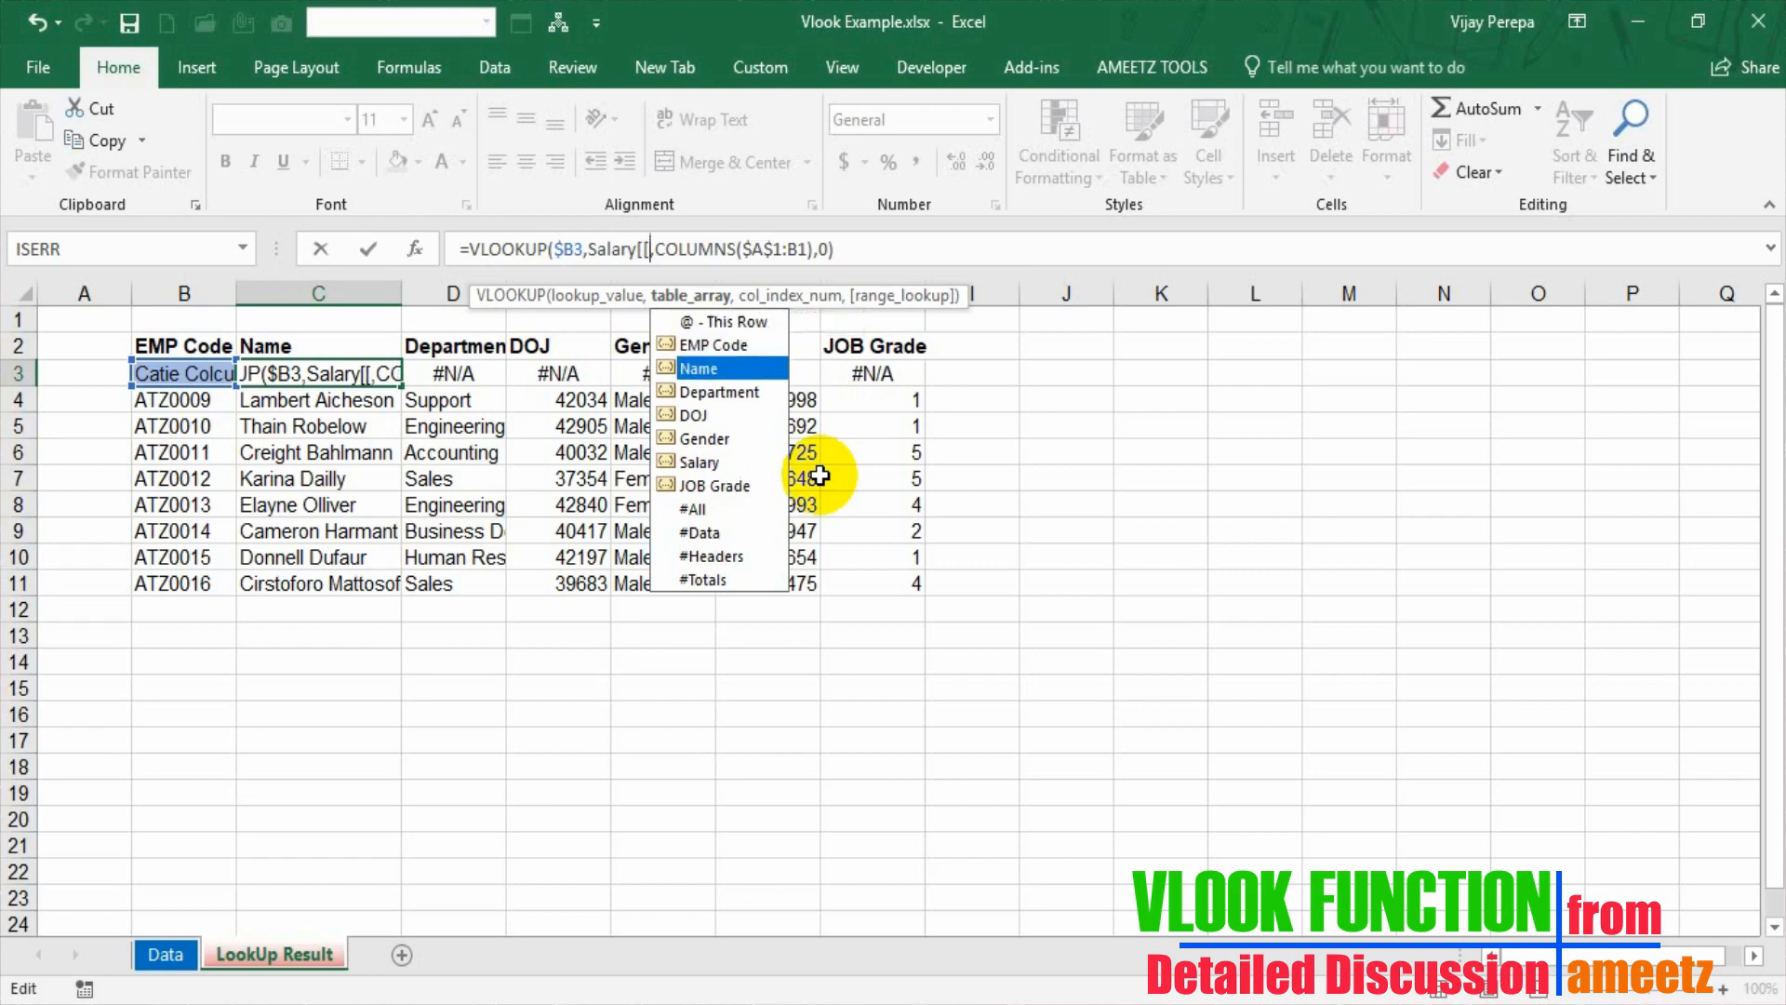
key(Tab)
text(])
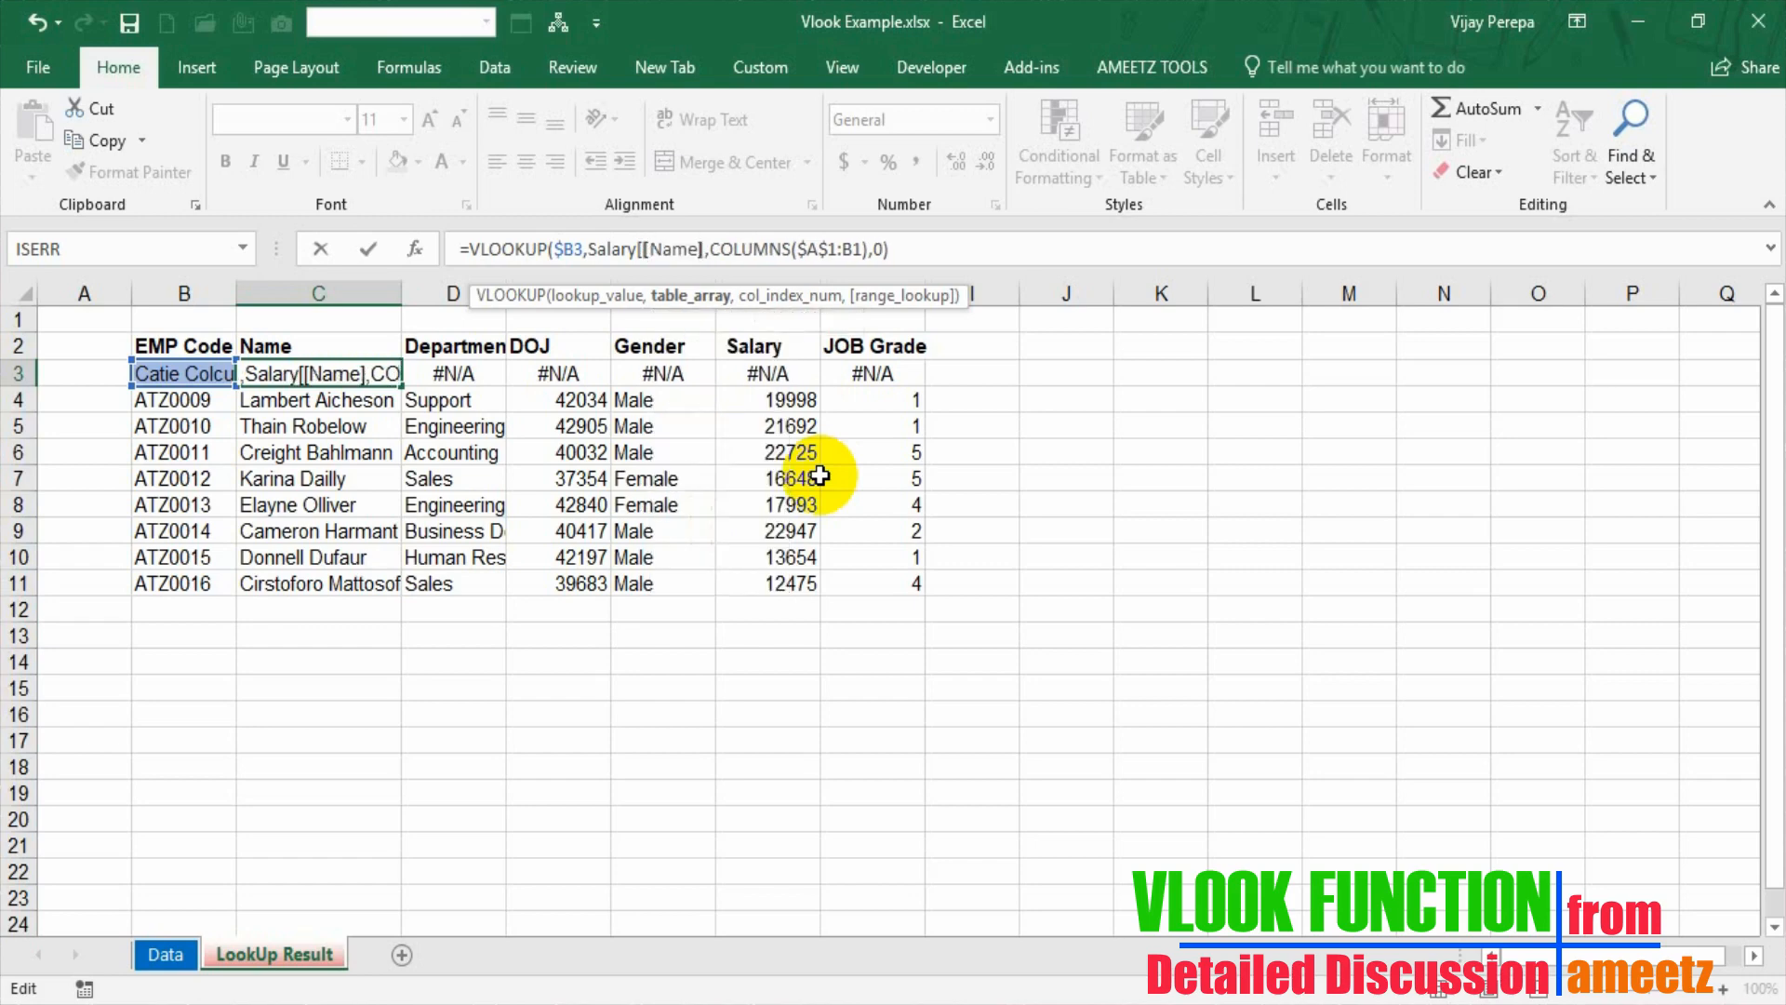
text(:)
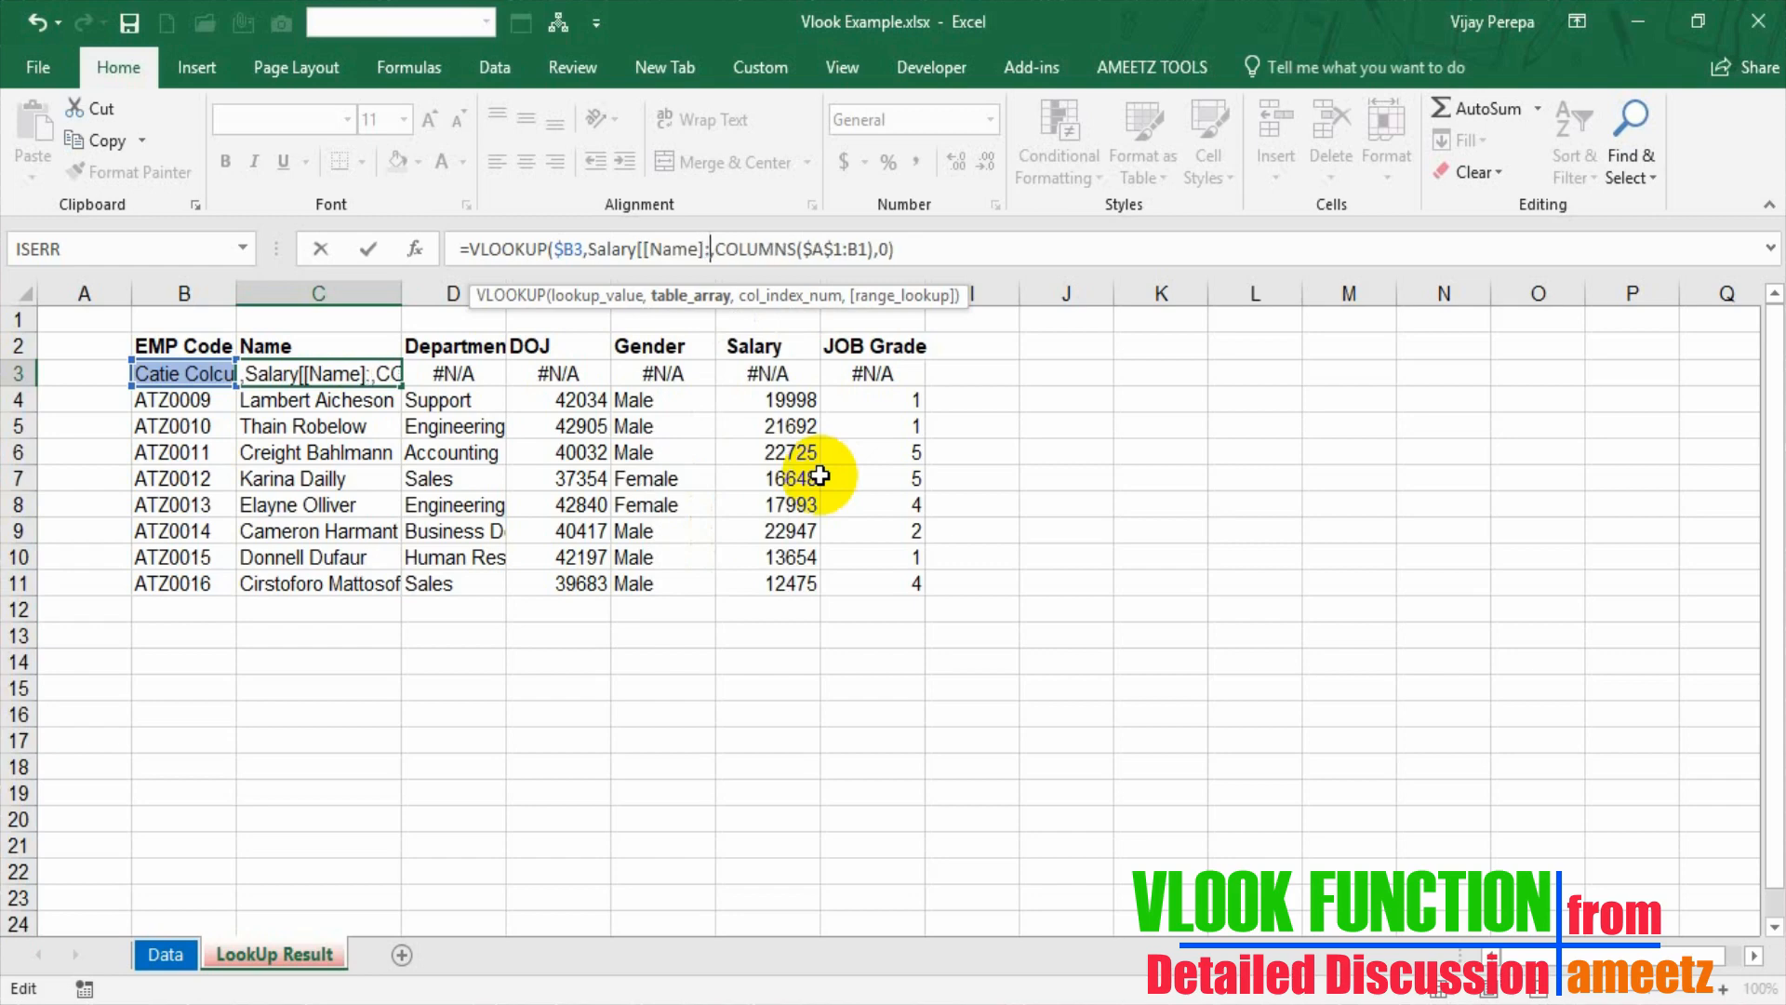
text([)
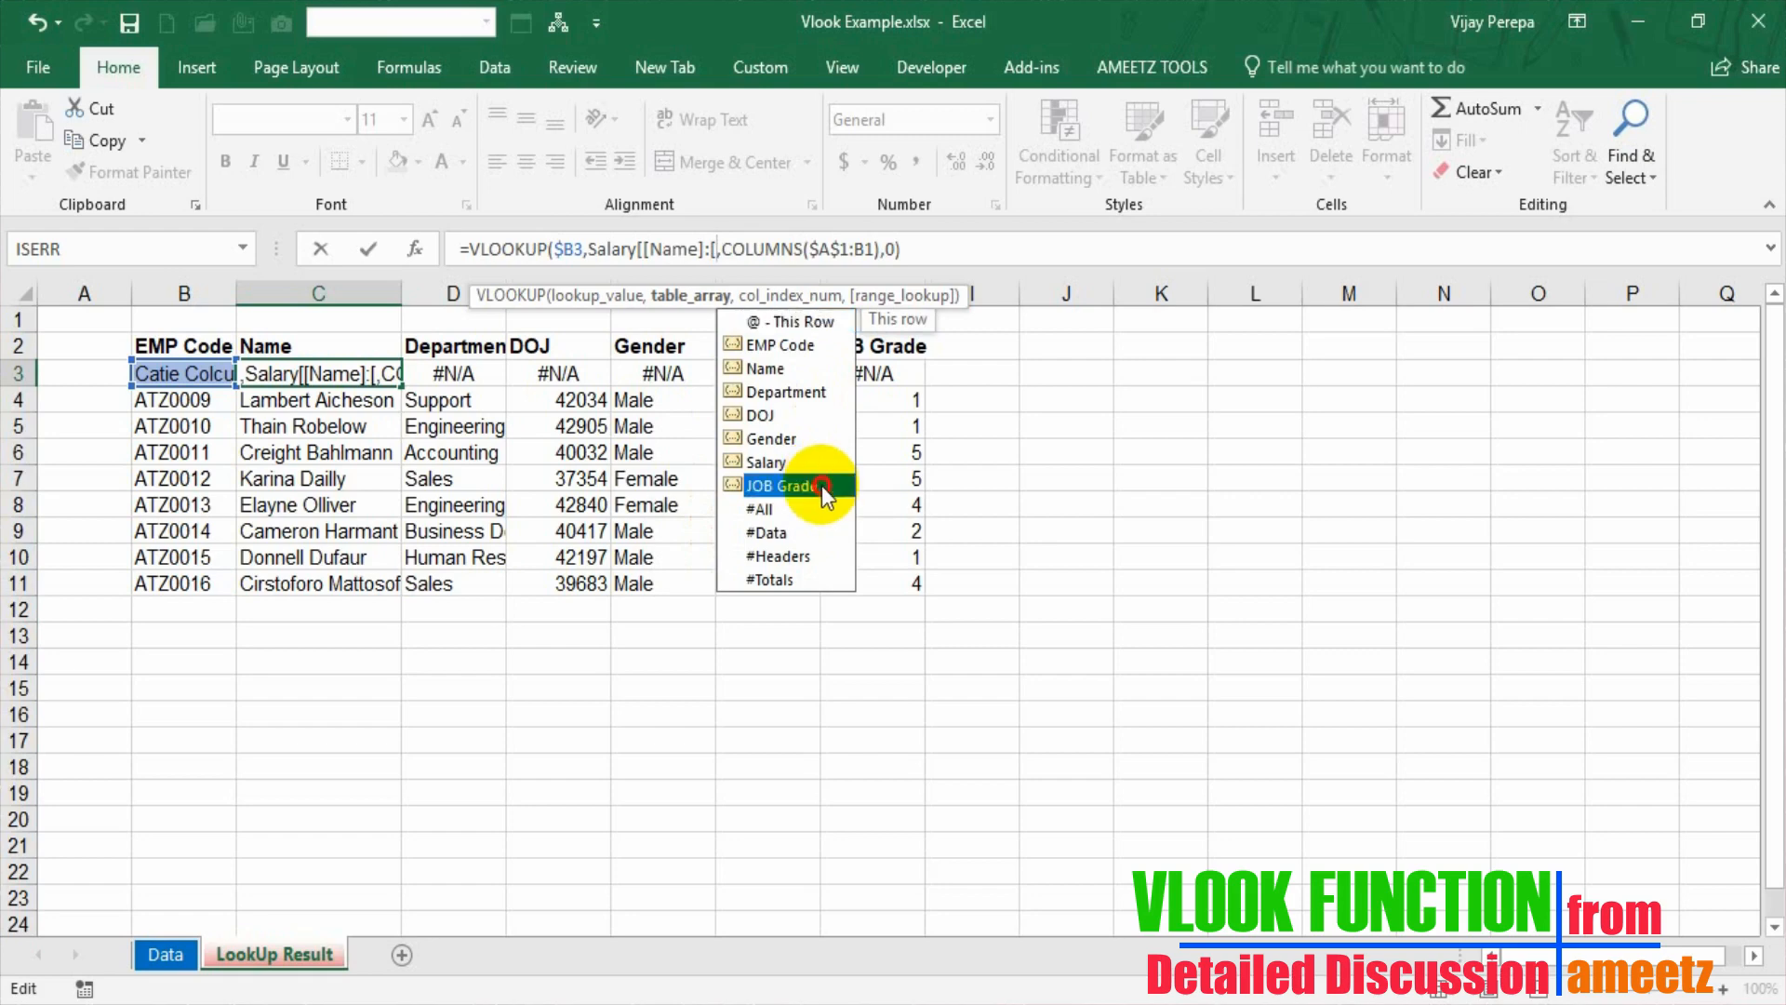
double_click(822, 486)
text(]])
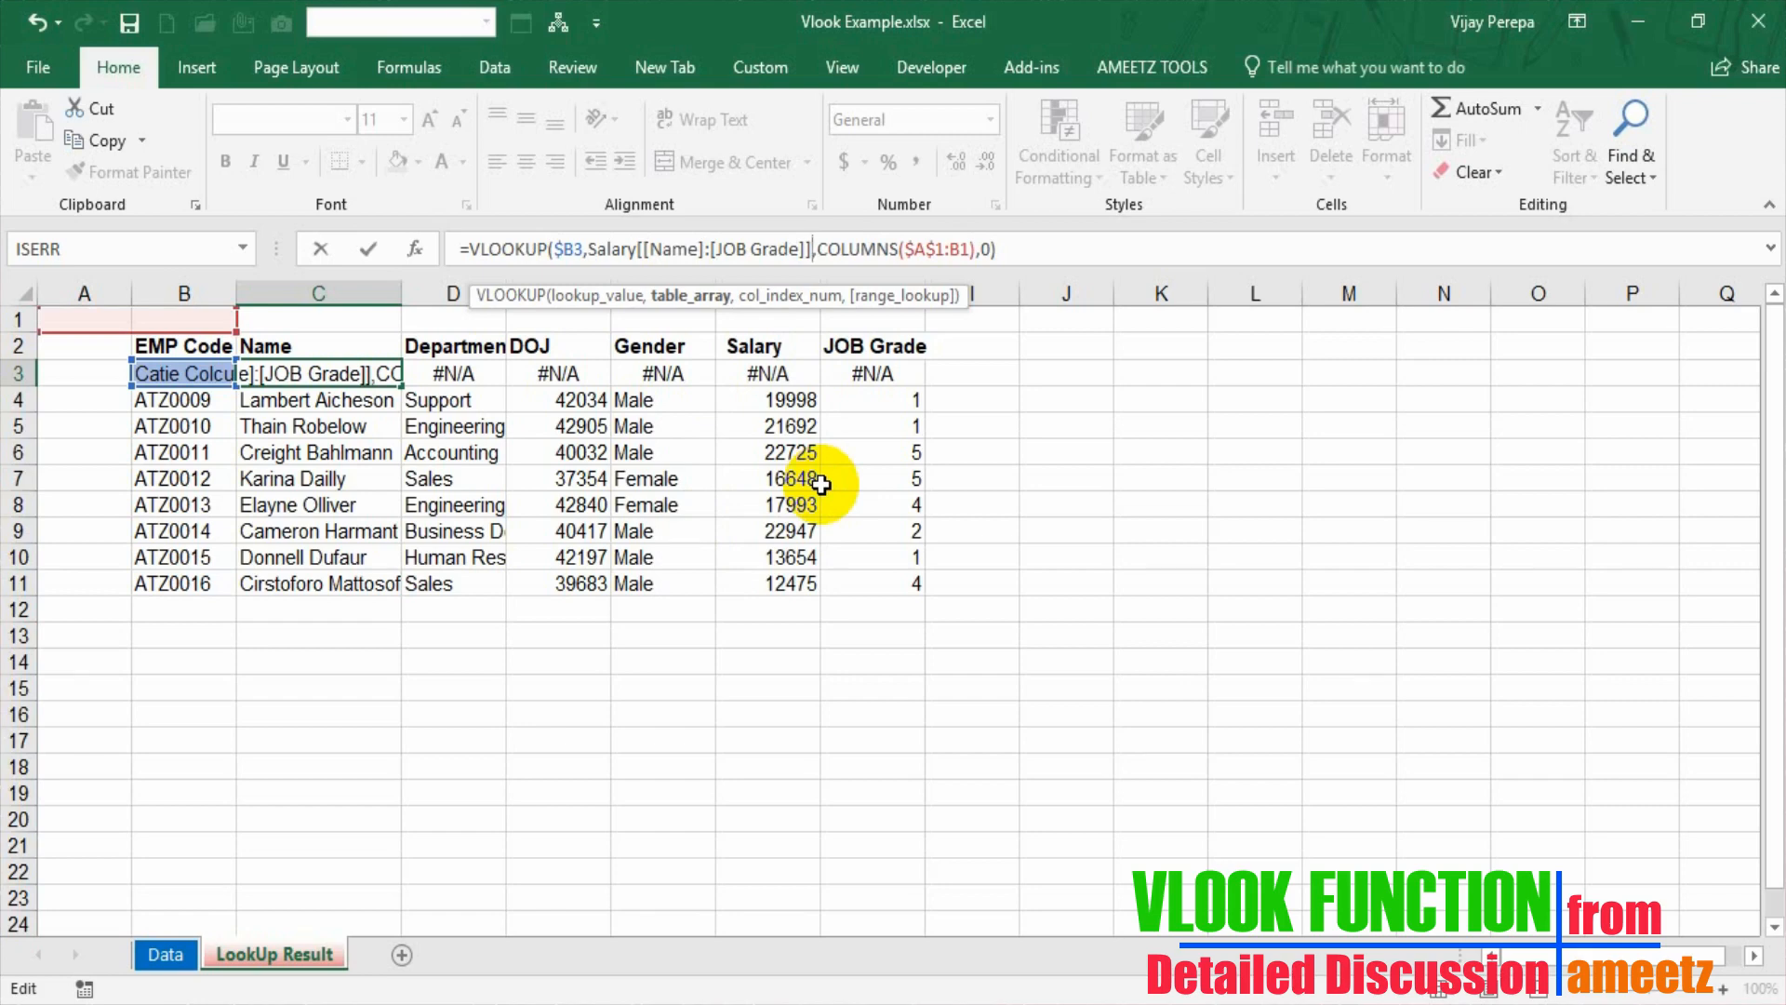
key(Return)
key(Up)
key(Left)
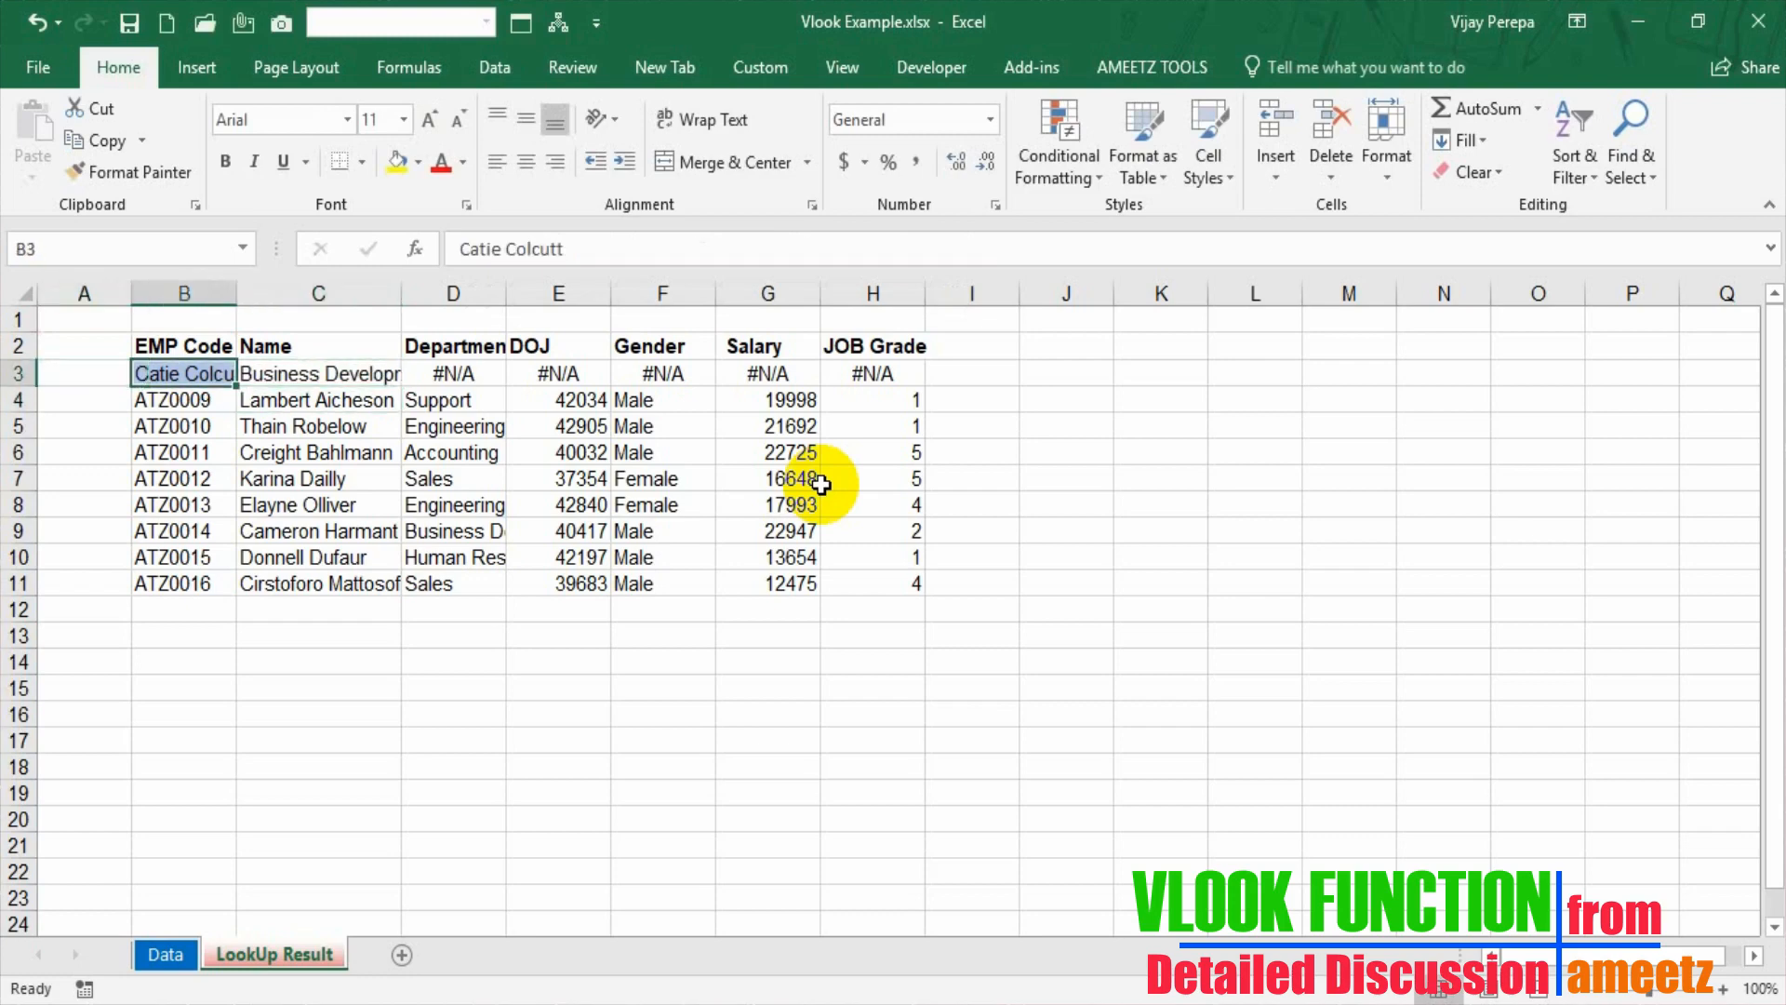
Fill the name-based C3 formula right through H3 and check the formula in H3.
key(Right)
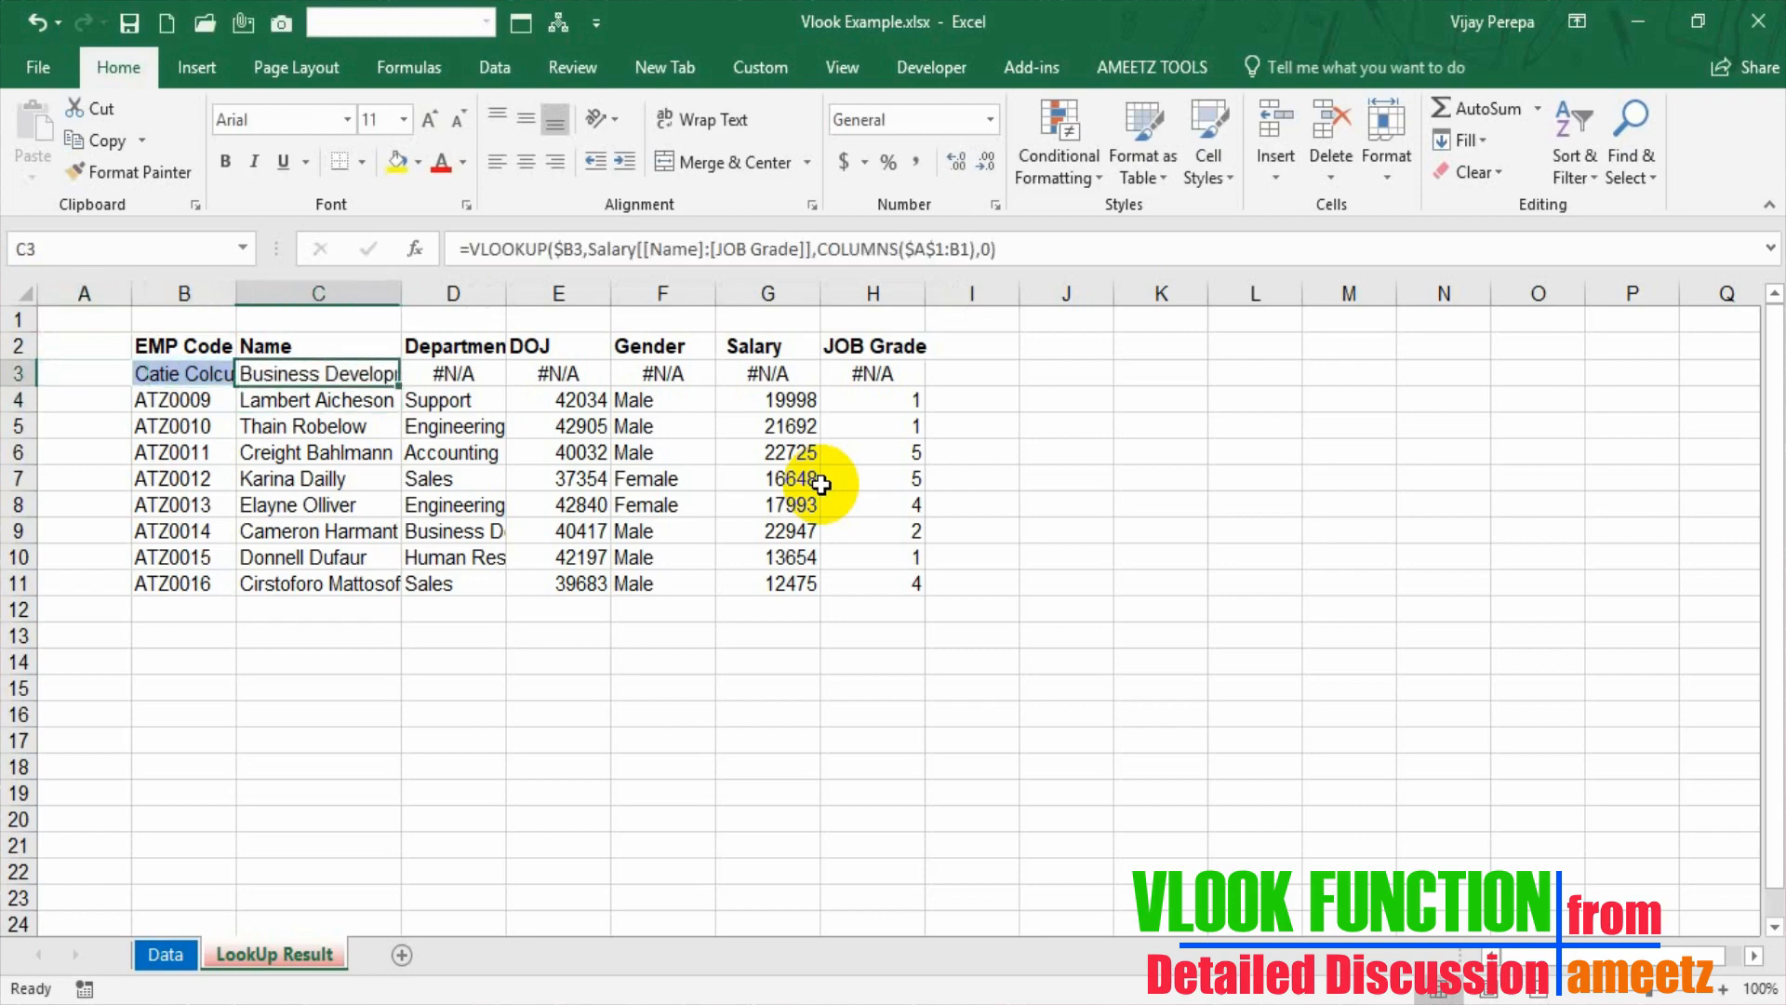
key(shift+Right)
key(shift+Right)
key(shift+Right)
key(shift+Right)
key(shift+Right)
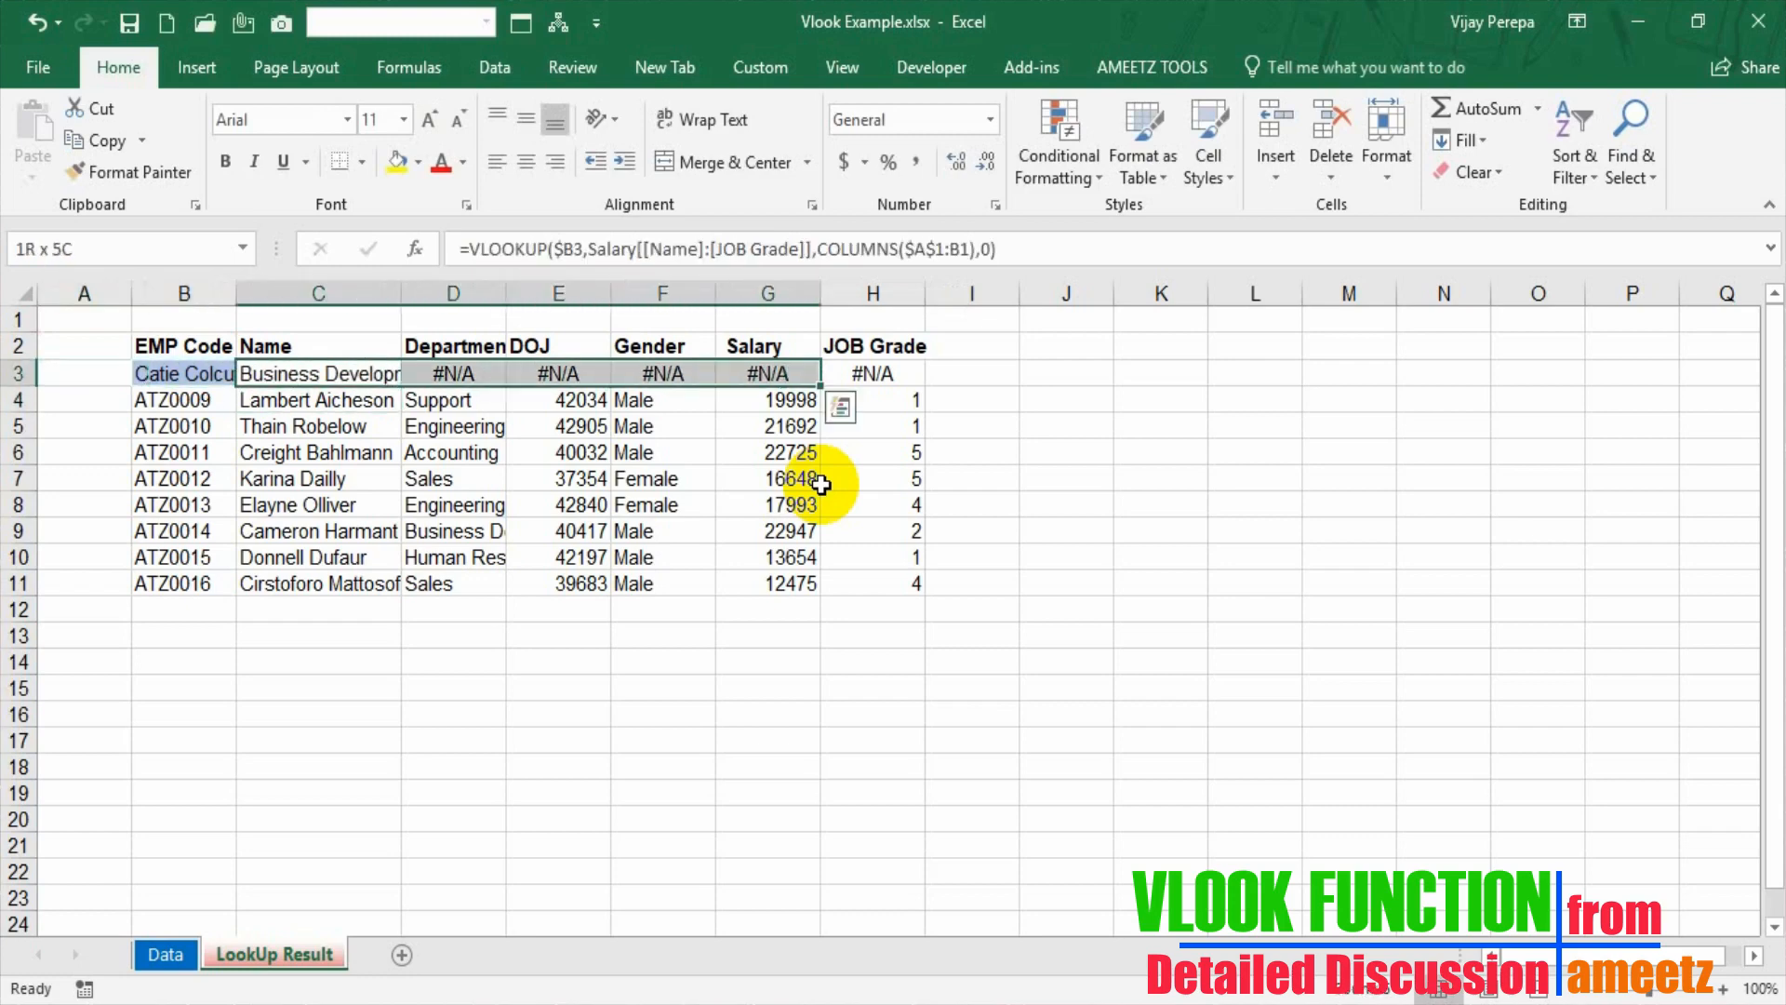
key(ctrl+r)
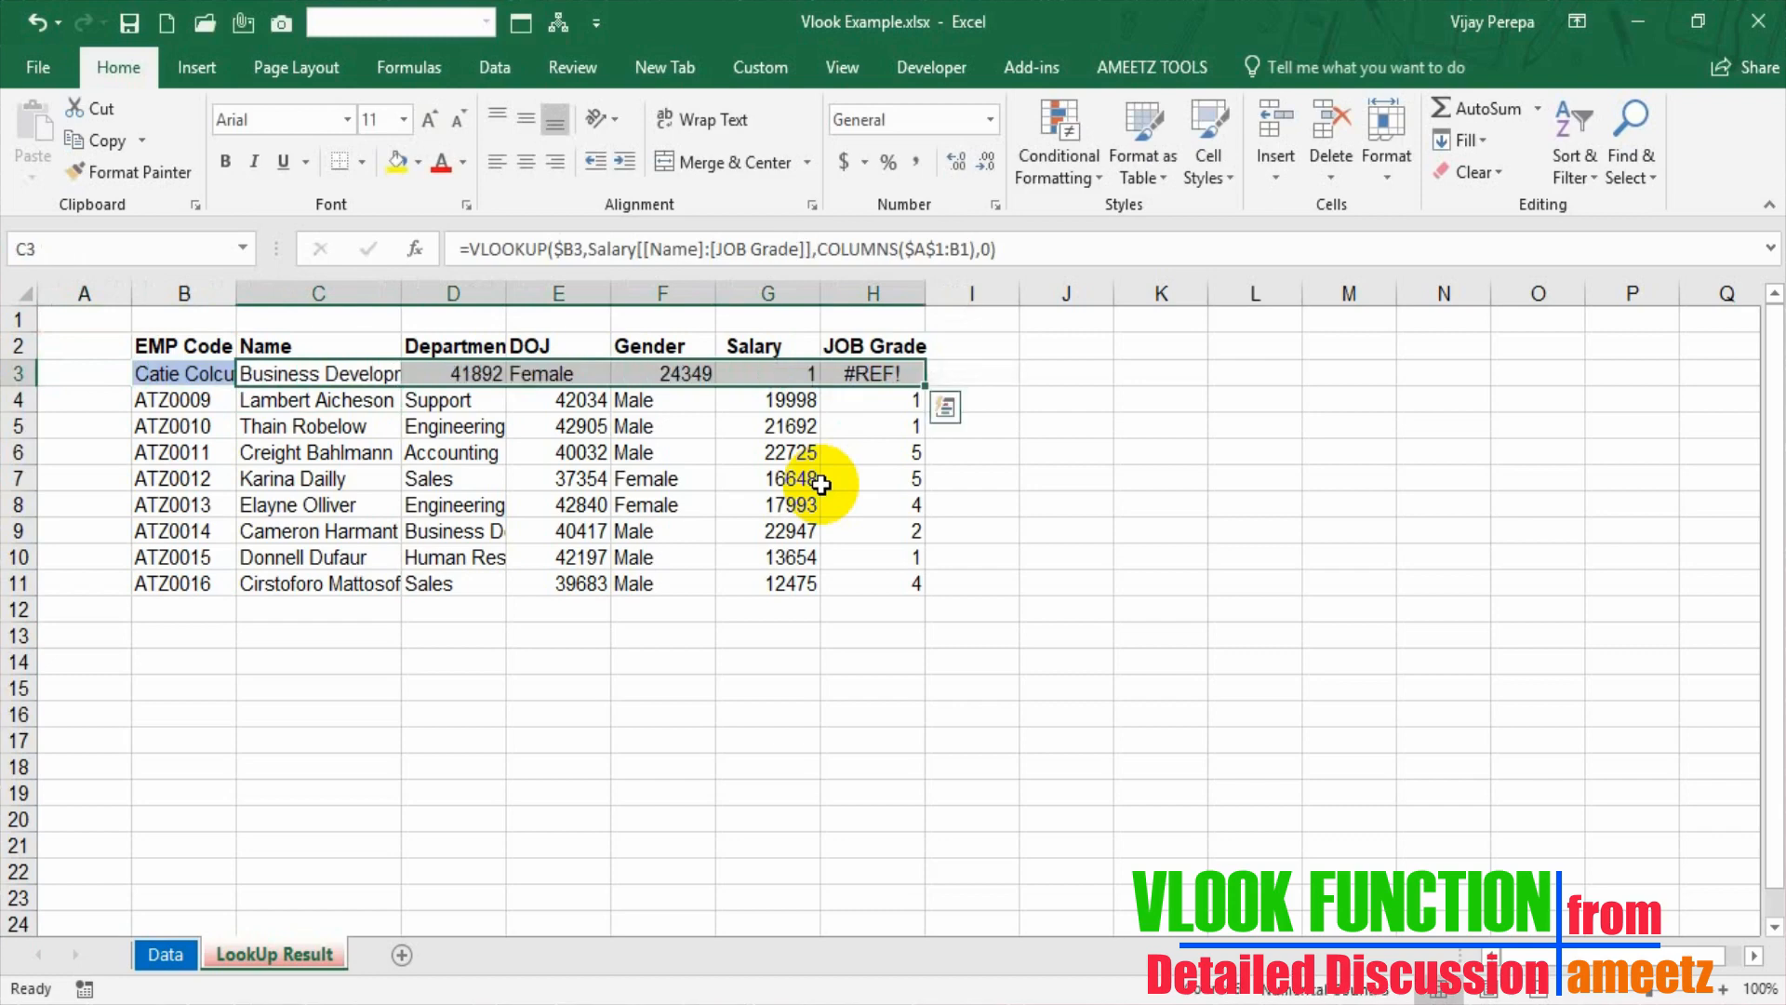
click(898, 373)
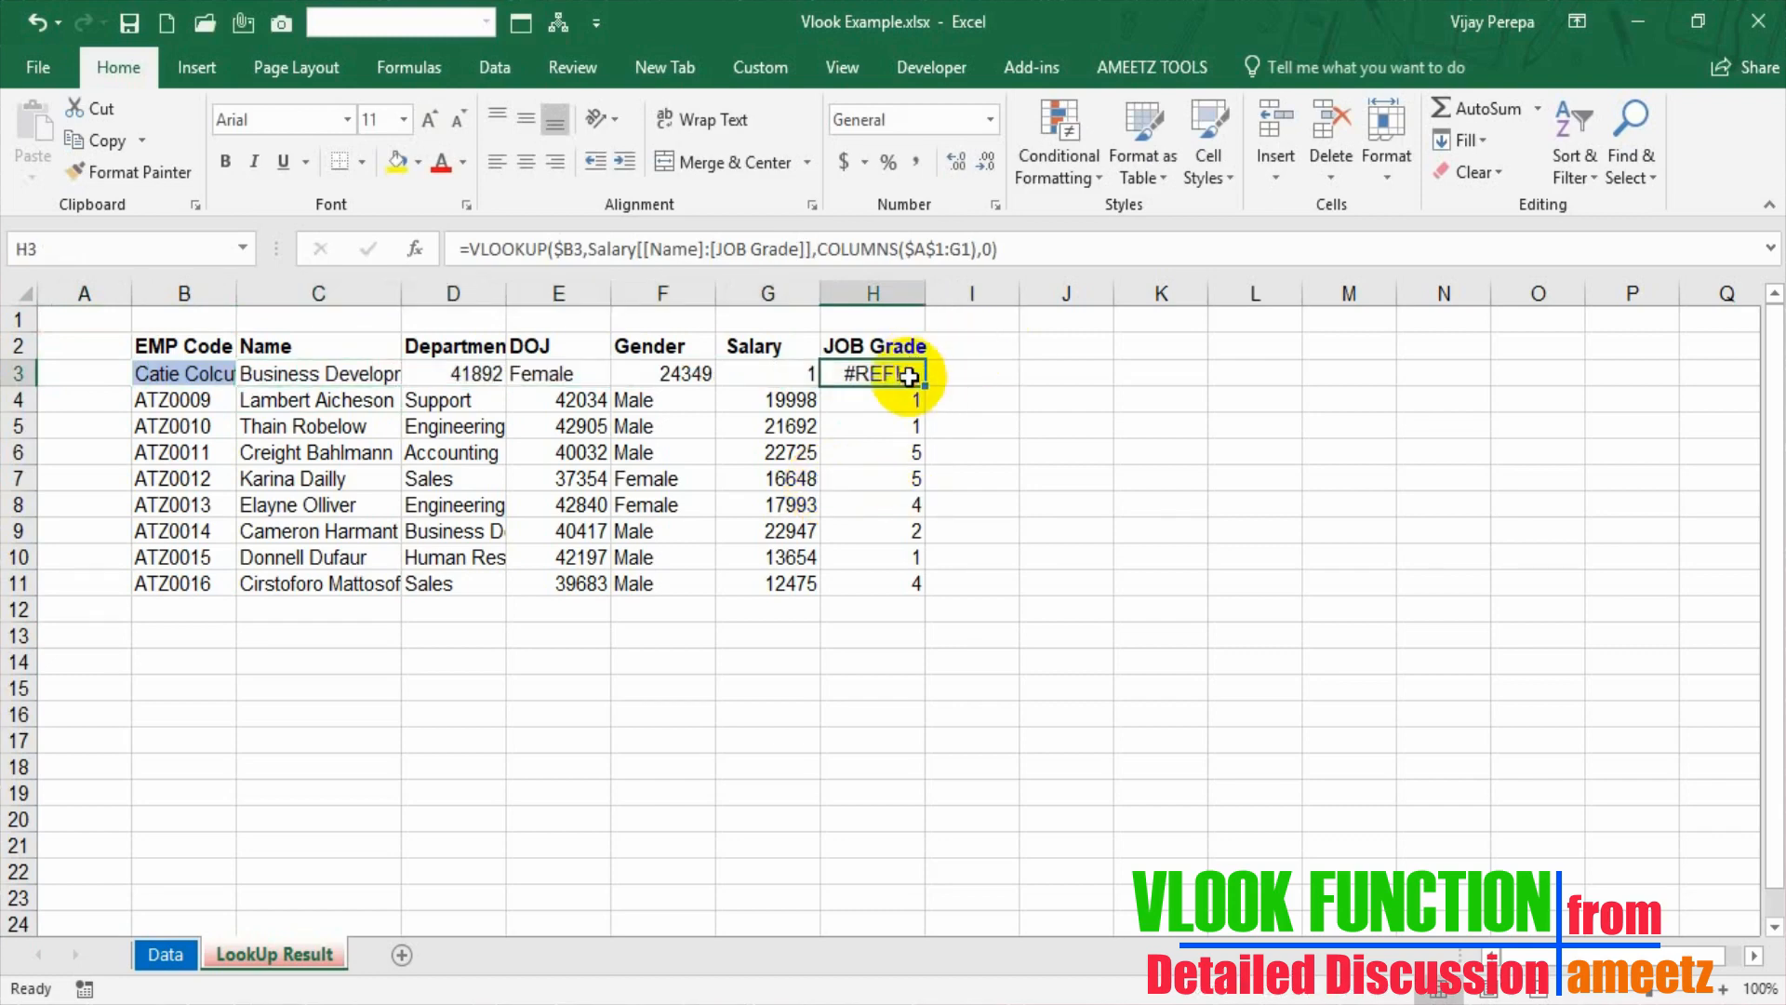
Copy the Name through JOB Grade headers from C2:H2 one column left, starting at B2.
click(317, 348)
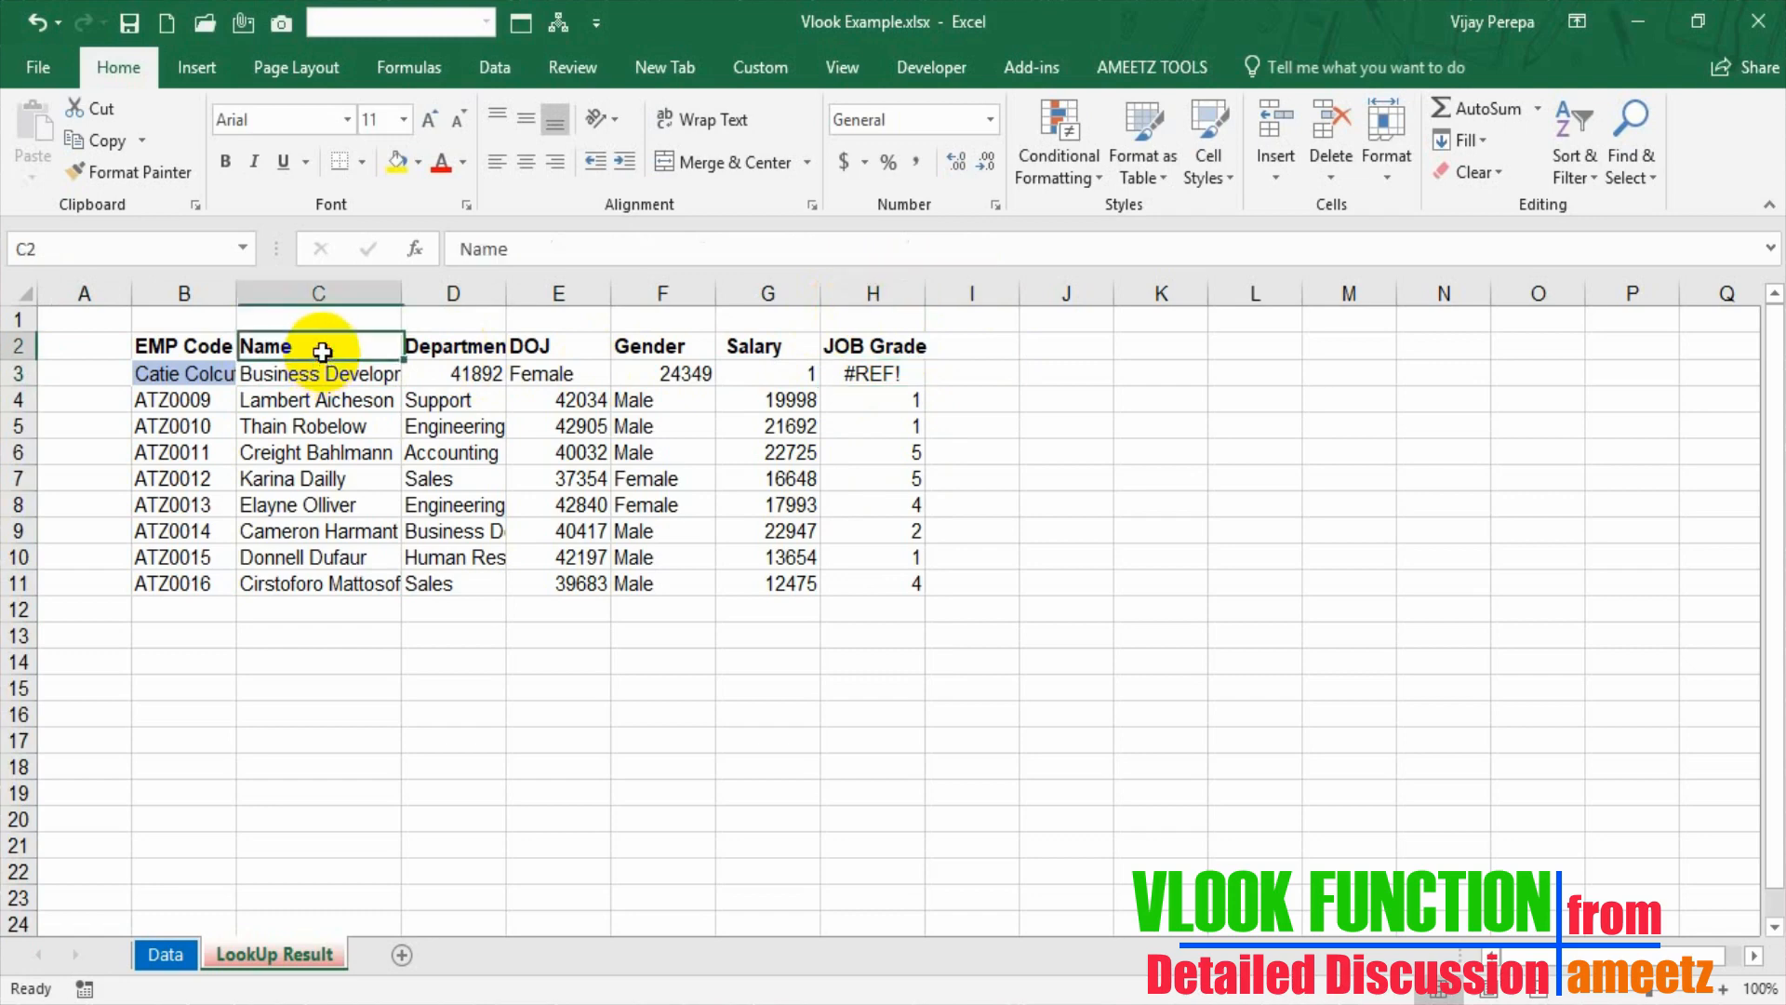
key(ctrl+shift+Right)
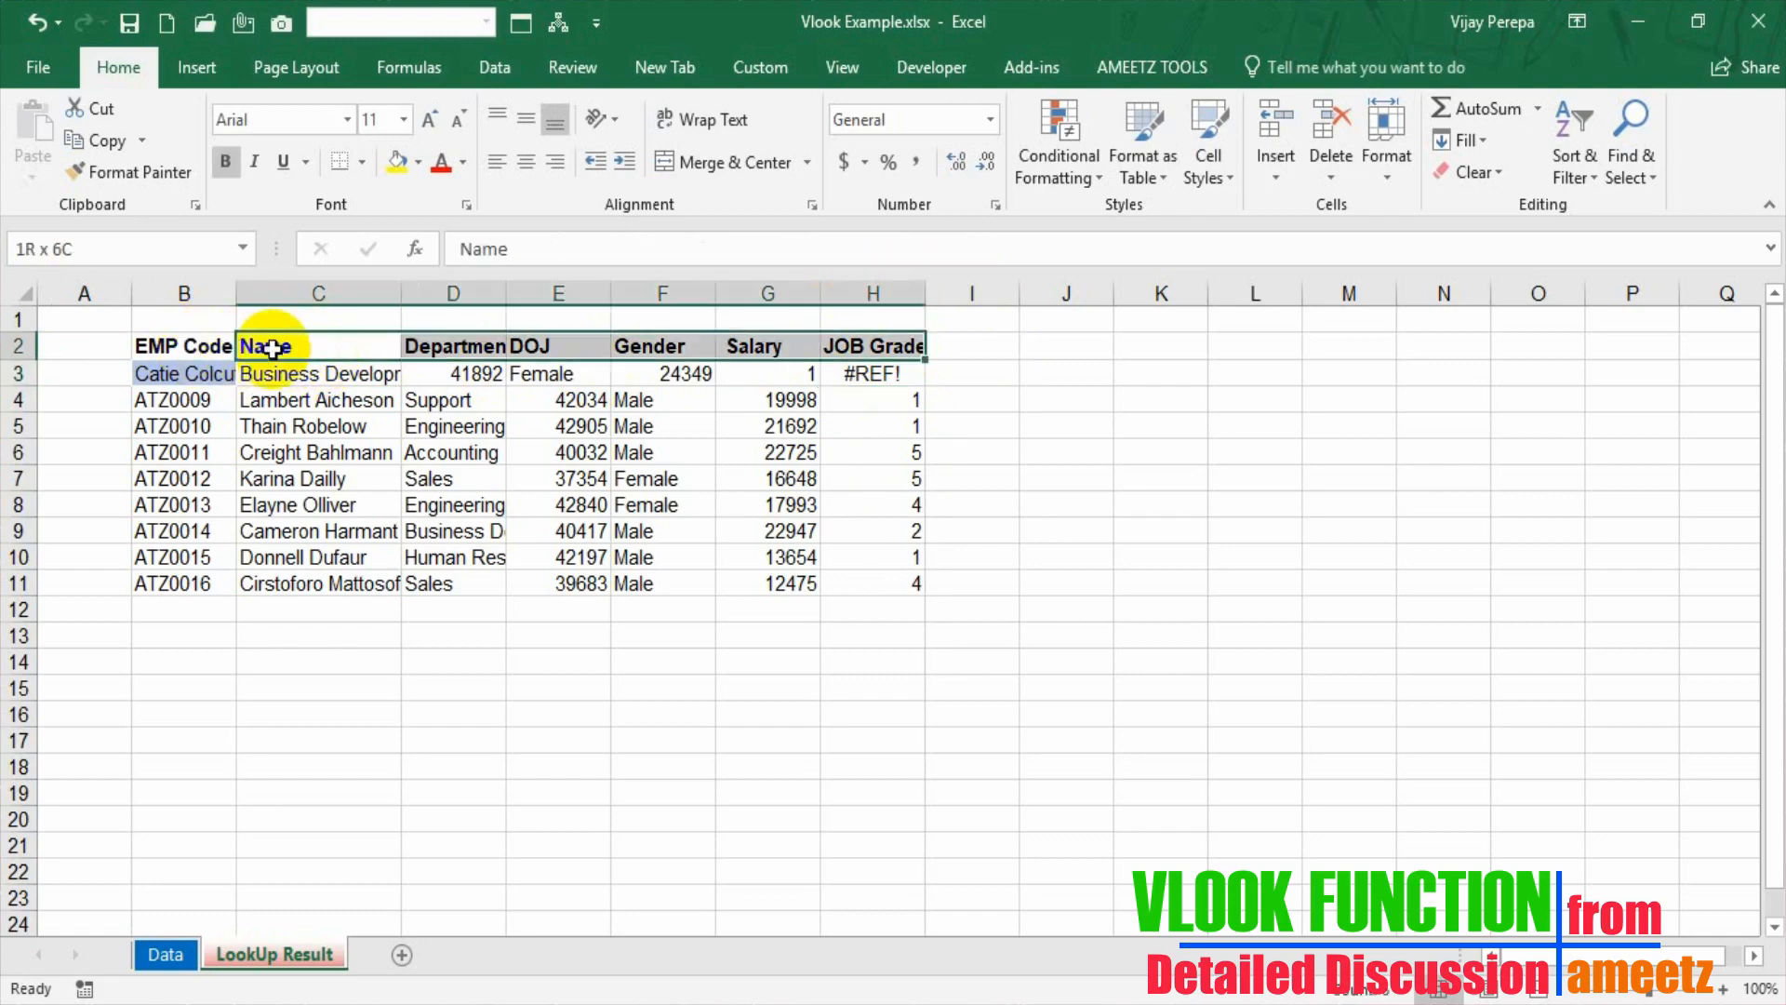
key(ctrl+c)
key(Left)
key(Return)
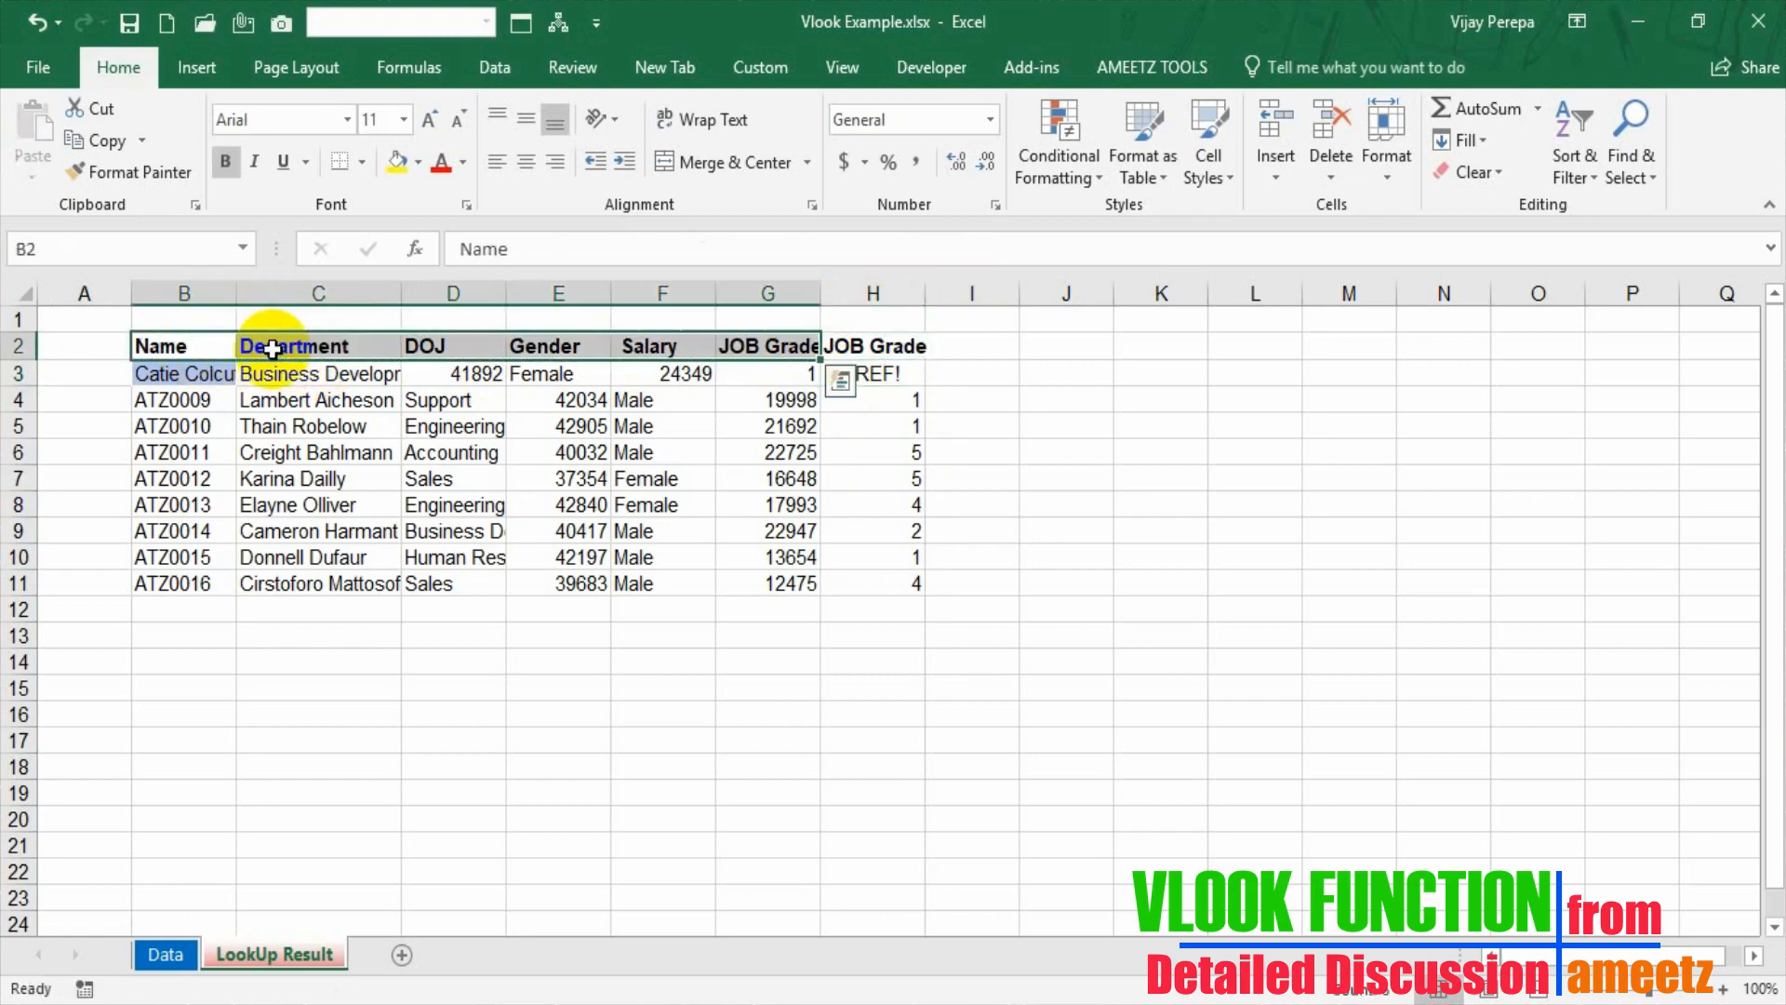
Delete the entire sheet column H containing the duplicate JOB Grade header.
key(ctrl+Right)
key(alt+h)
key(d)
key(c)
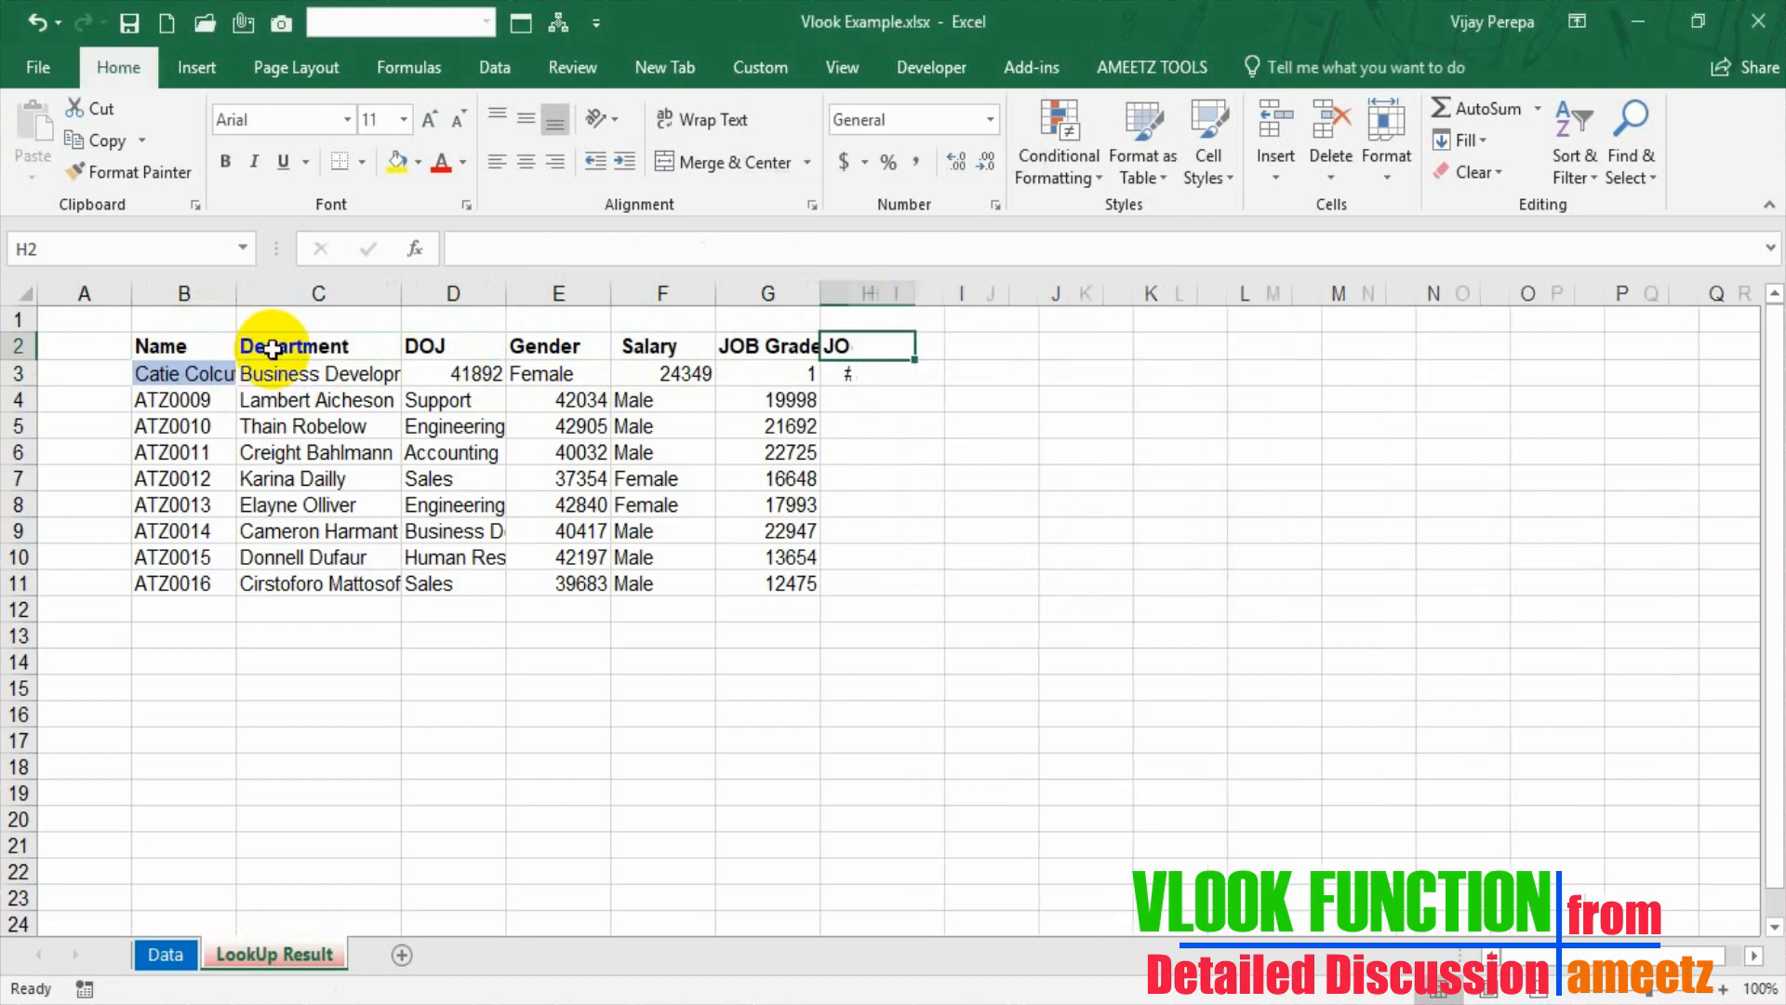
Examine the name-based lookup formulas and results across row 3.
key(Left)
key(Left)
key(Left)
key(Left)
key(Left)
key(Left)
key(Down)
key(Right)
key(Right)
key(Right)
key(Right)
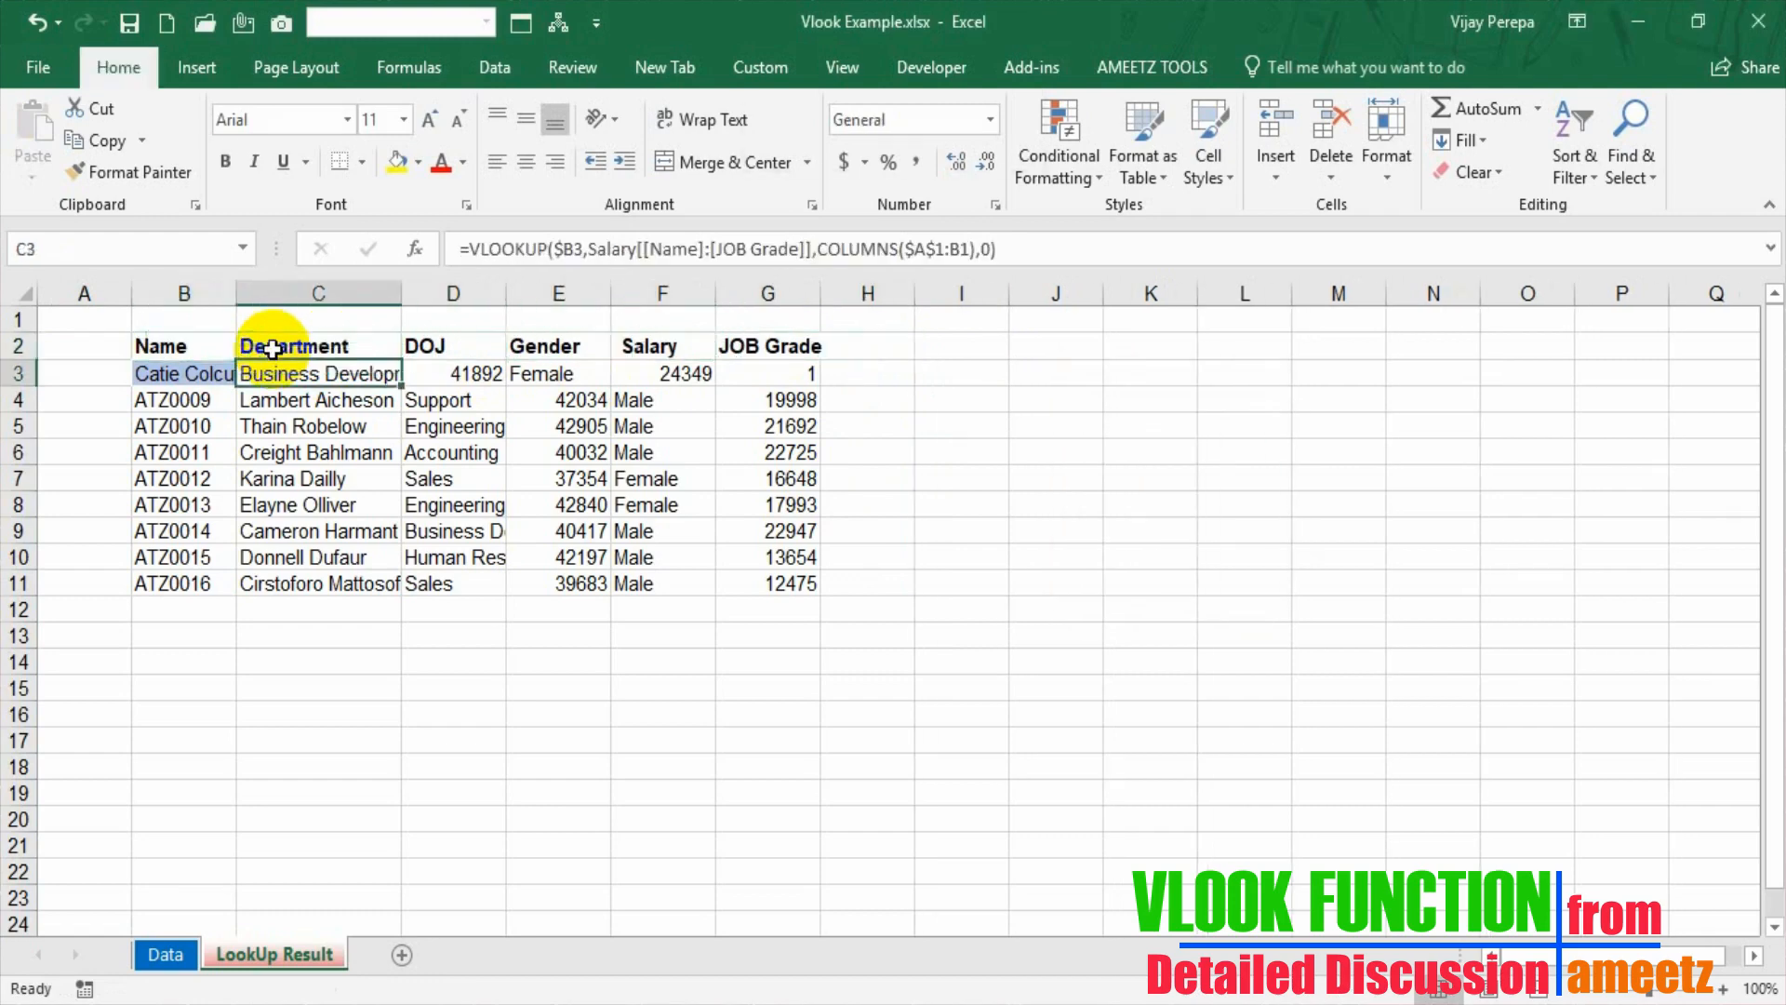